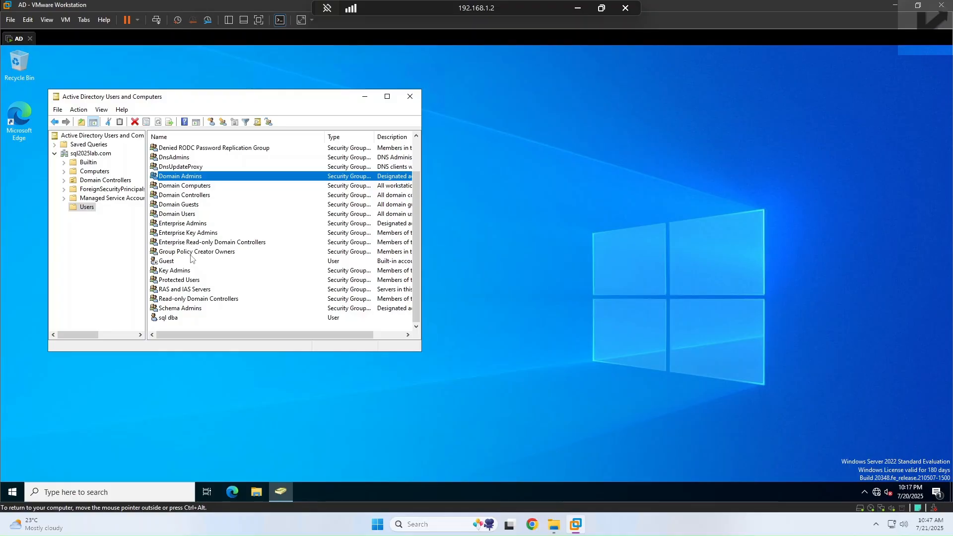
Step: Close Active Directory Users and Computers and start a Custom new virtual machine
{"action": "left_click", "coordinate": [410, 102]}
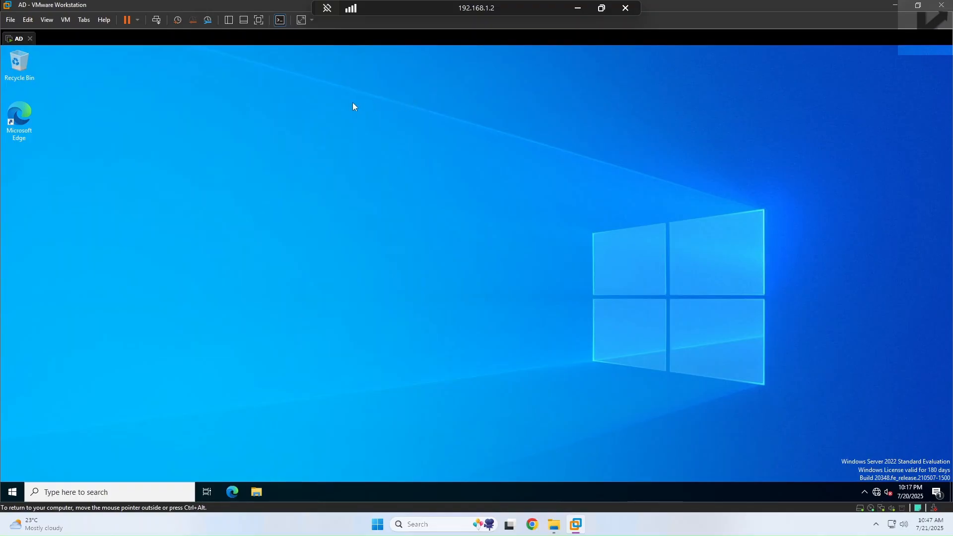
{"action": "left_click", "coordinate": [11, 20]}
{"action": "left_click", "coordinate": [45, 33]}
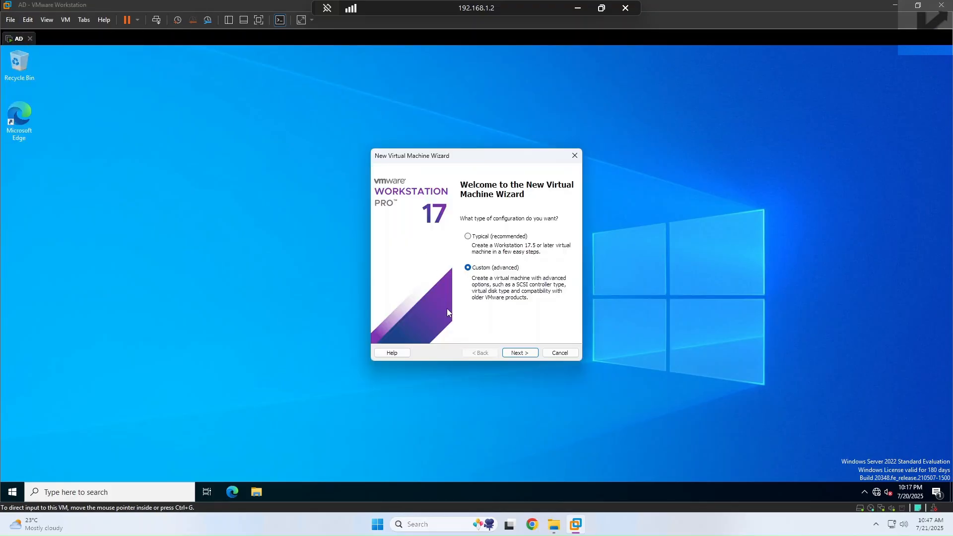
{"action": "left_click", "coordinate": [519, 353]}
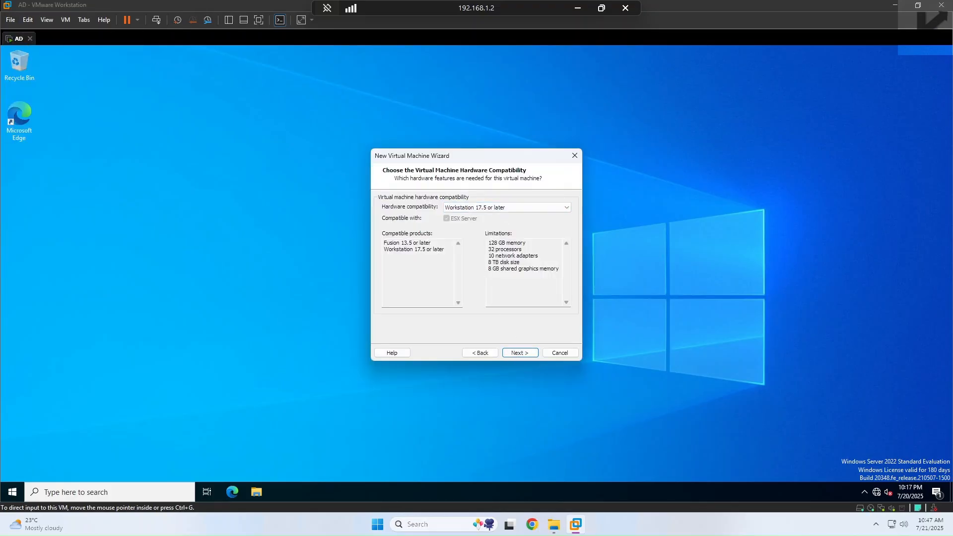
Step: Keep Workstation 17.5 compatibility, install the OS later, and choose Windows Server 2022 as guest
{"action": "left_click", "coordinate": [508, 356]}
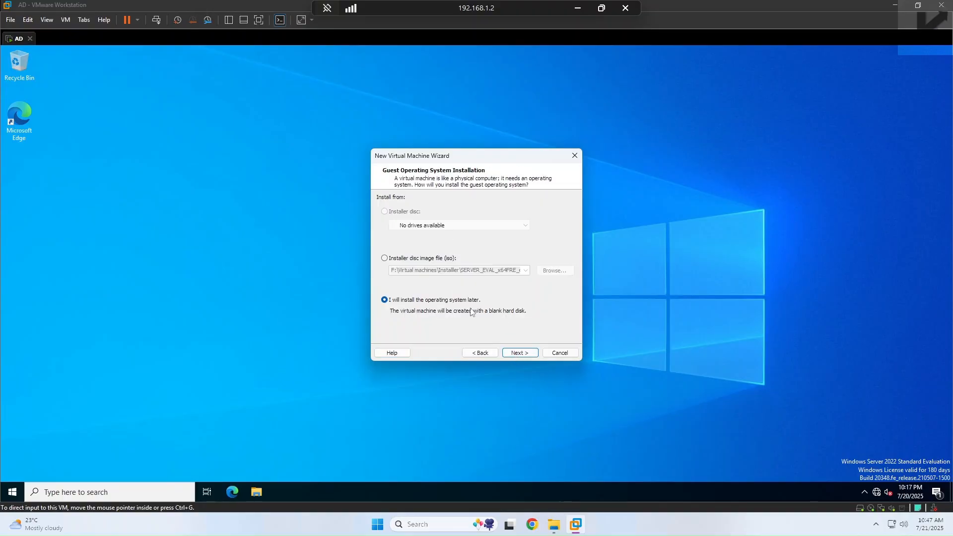
{"action": "left_click", "coordinate": [512, 354]}
{"action": "left_click", "coordinate": [478, 354]}
{"action": "left_click", "coordinate": [518, 353]}
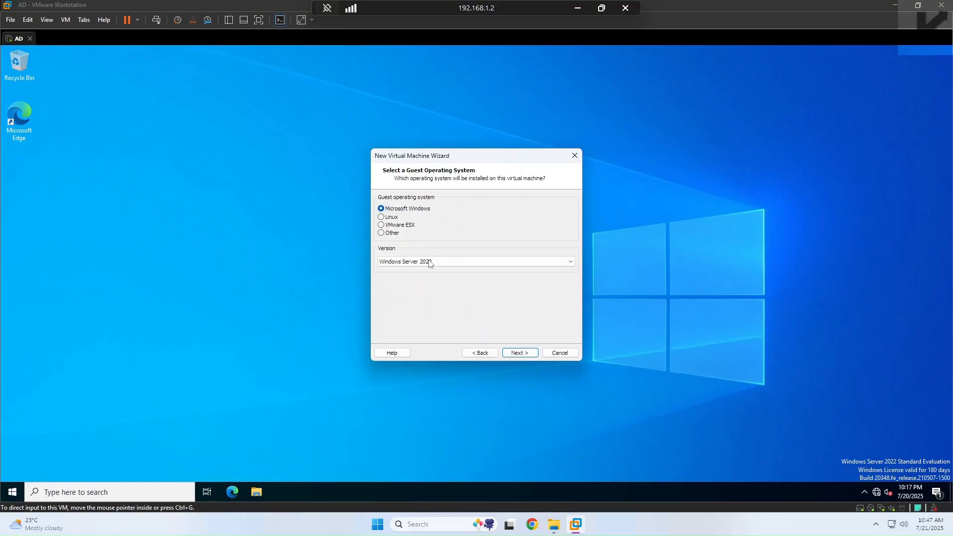
{"action": "left_click", "coordinate": [518, 353]}
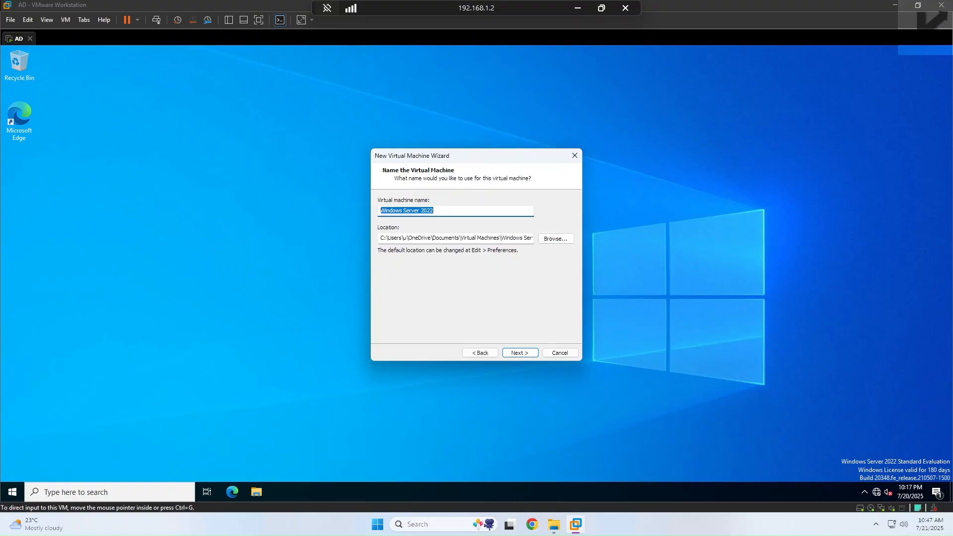
Step: Name the machine SQLA and browse to F:\Virtual machines for its location
{"action": "type", "text": "SQ"}
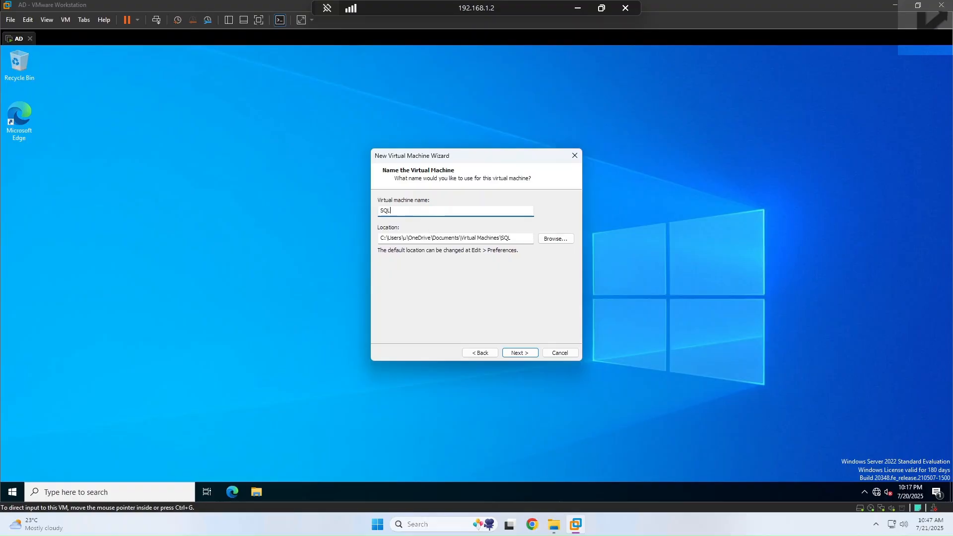
{"action": "type", "text": "LA"}
{"action": "left_click", "coordinate": [556, 239]}
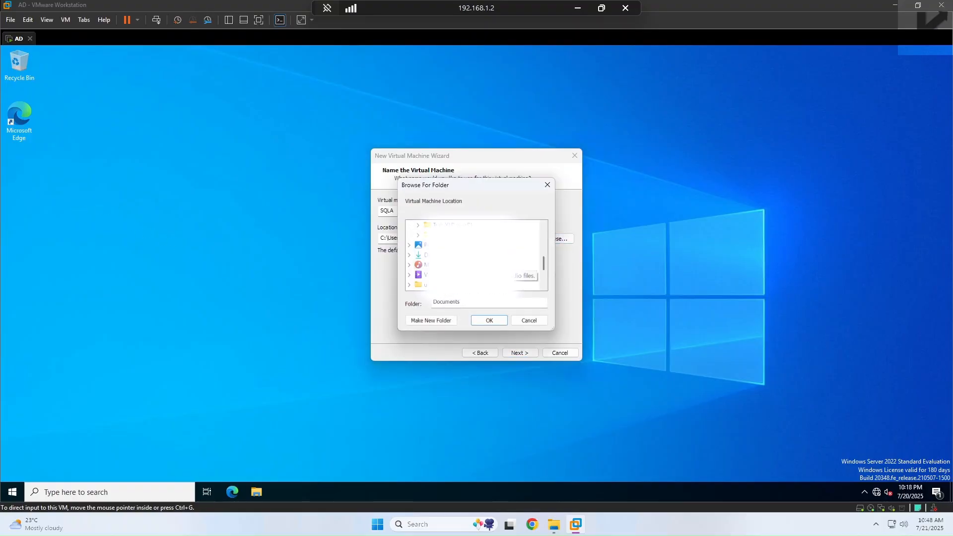
{"action": "scroll", "coordinate": [474, 255], "scroll_direction": "down", "scroll_amount": 2}
{"action": "left_click", "coordinate": [431, 235]}
{"action": "scroll", "coordinate": [474, 255], "scroll_direction": "down", "scroll_amount": 1}
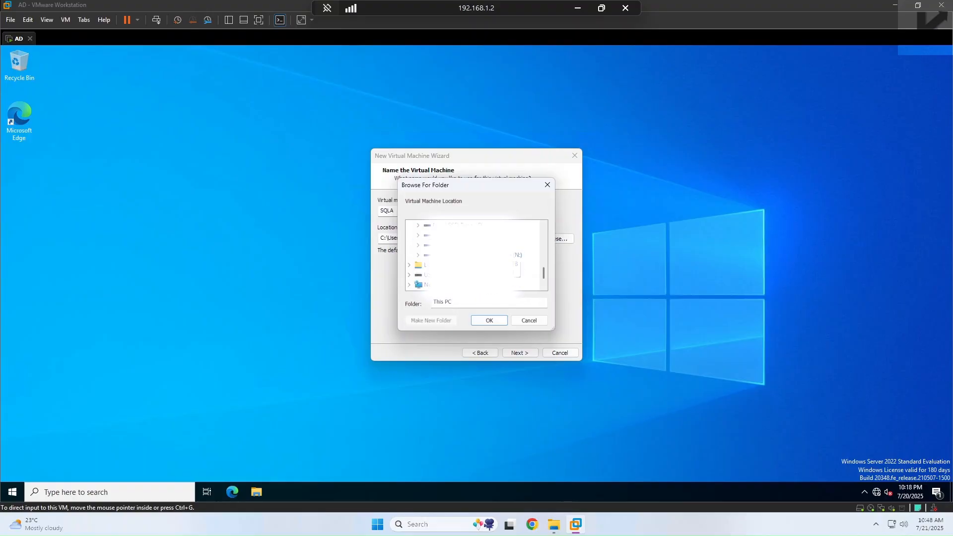
{"action": "left_click", "coordinate": [456, 235]}
{"action": "scroll", "coordinate": [474, 254], "scroll_direction": "down", "scroll_amount": 2}
{"action": "left_click", "coordinate": [457, 245]}
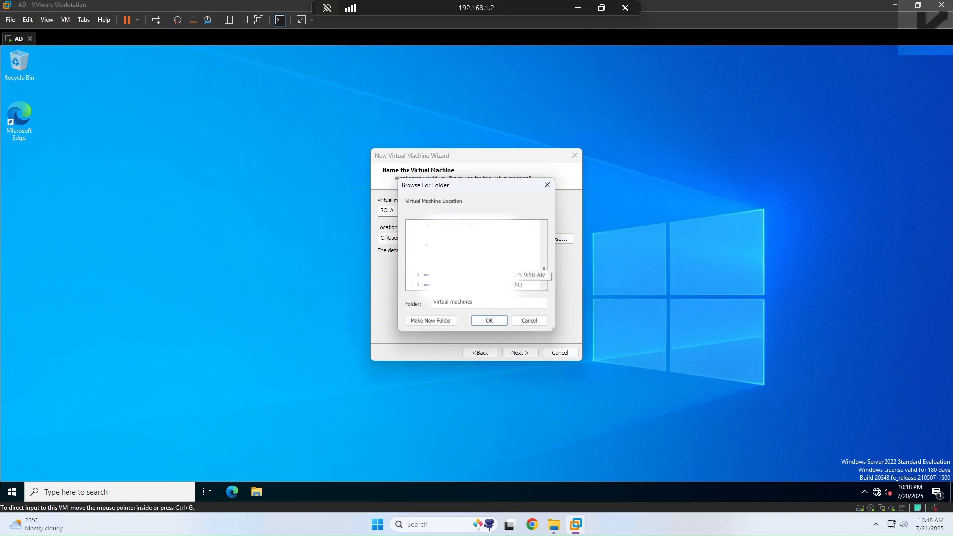
Step: Create a new SQLA folder there and set it as the VM location
{"action": "left_click", "coordinate": [433, 323]}
{"action": "type", "text": "SQLA"}
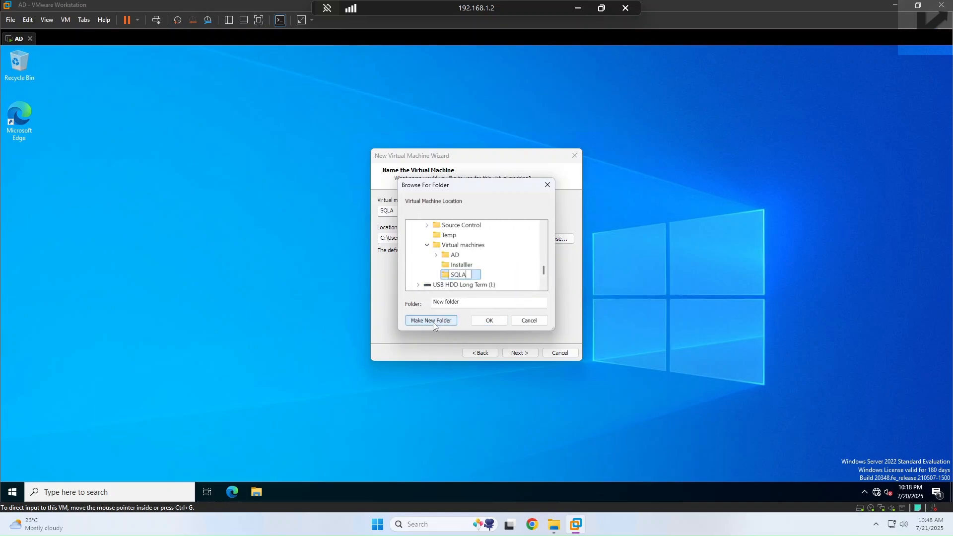
{"action": "left_click", "coordinate": [498, 265]}
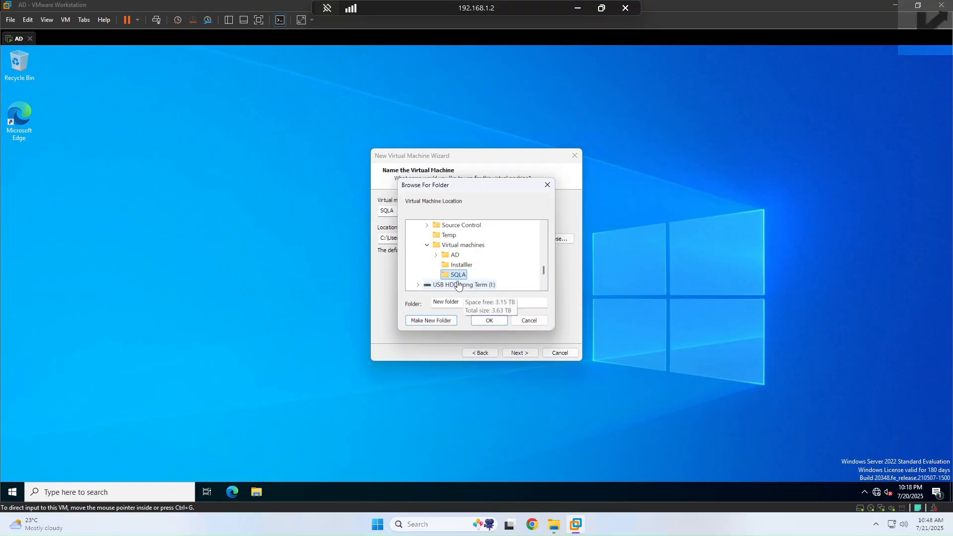
{"action": "left_click", "coordinate": [451, 266]}
{"action": "left_click", "coordinate": [456, 275]}
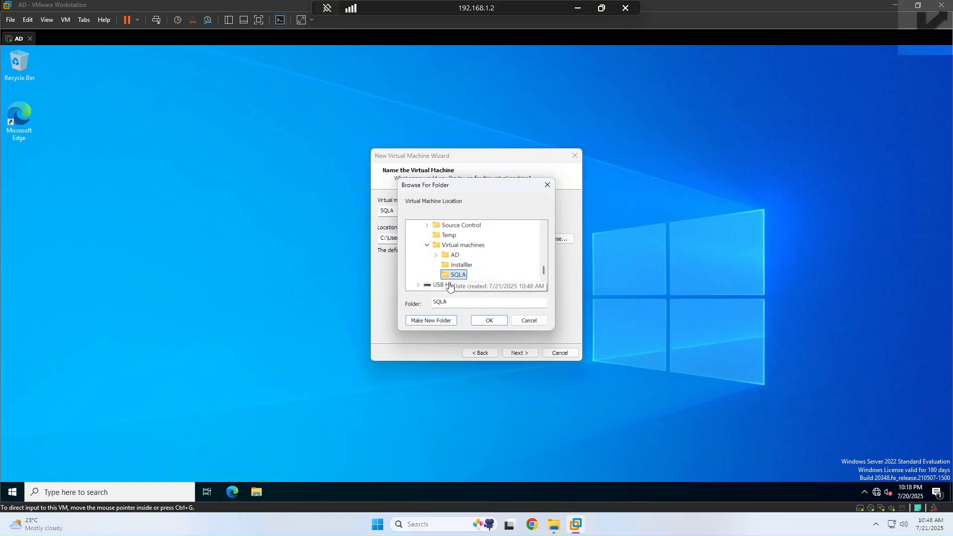
{"action": "left_click", "coordinate": [488, 320]}
{"action": "left_click", "coordinate": [518, 353]}
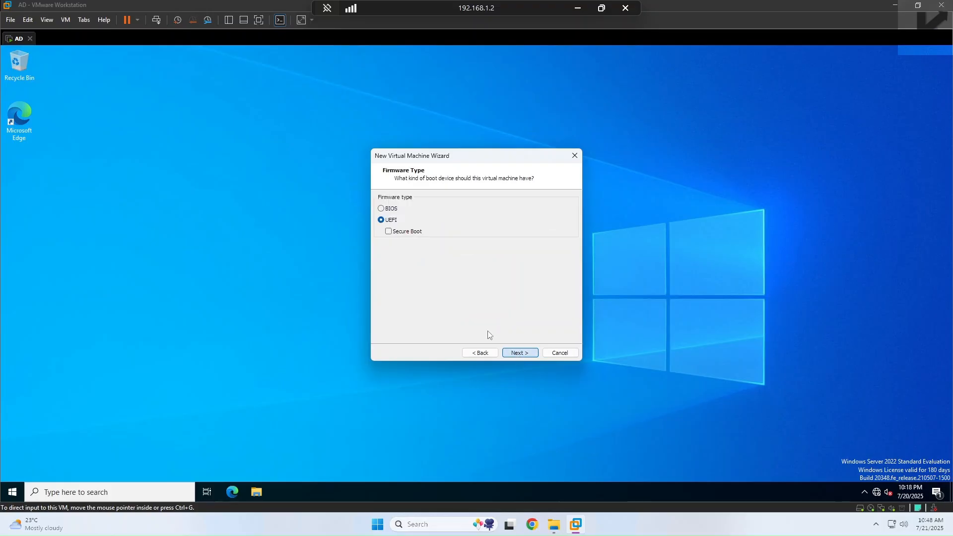
Step: Keep UEFI firmware, set 4 processors and 4096 MB memory, and keep NAT networking
{"action": "left_click", "coordinate": [517, 353]}
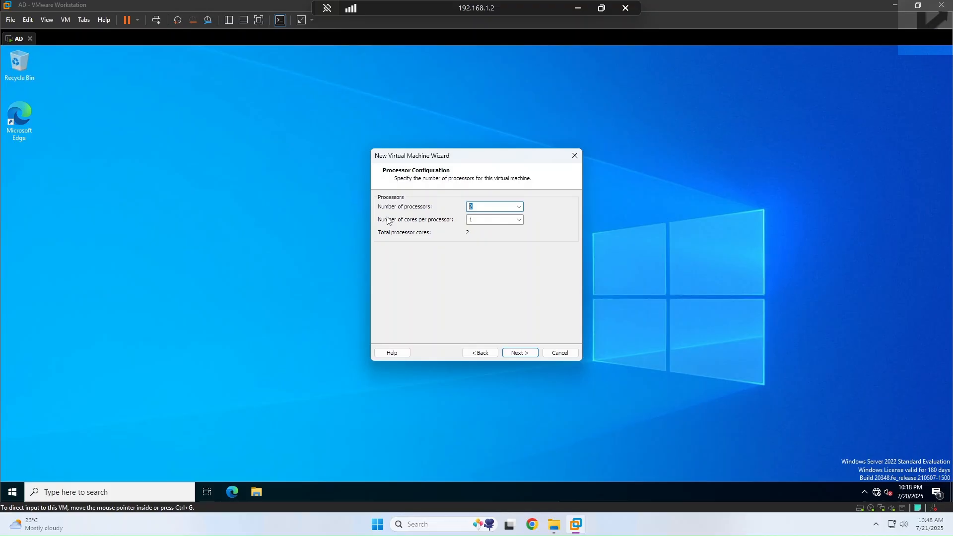
{"action": "type", "text": "4"}
{"action": "left_click", "coordinate": [519, 353]}
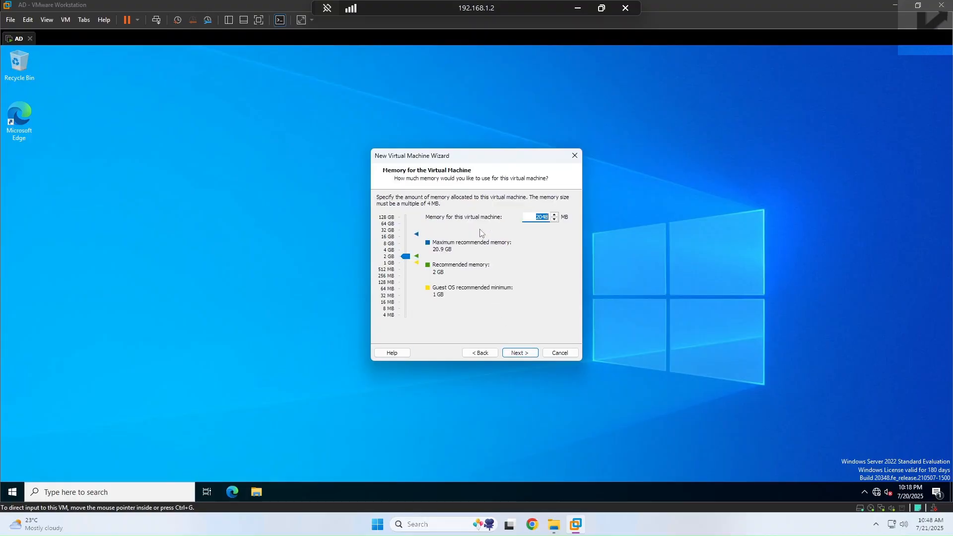
{"action": "left_click", "coordinate": [536, 217]}
{"action": "left_click_drag", "start_coordinate": [405, 256], "coordinate": [404, 250]}
{"action": "left_click", "coordinate": [531, 352]}
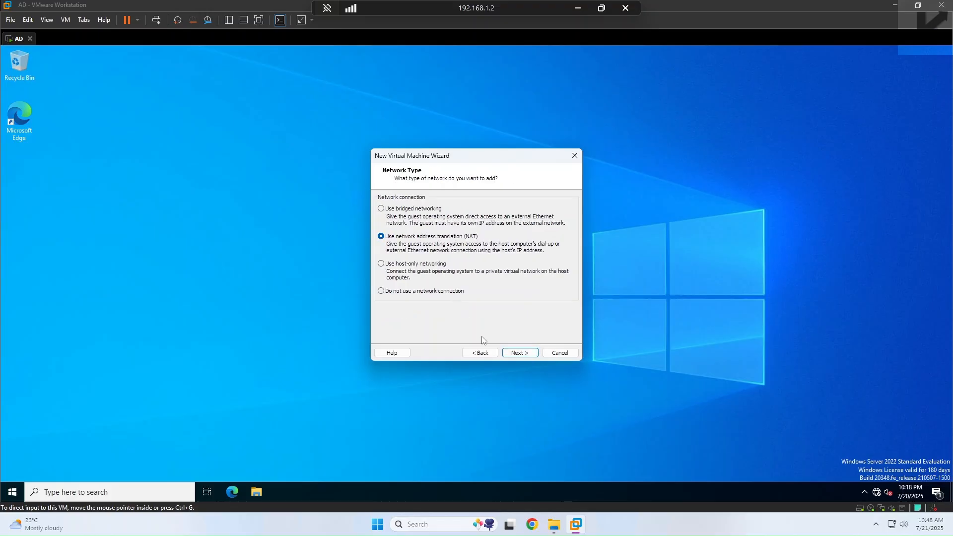
{"action": "left_click", "coordinate": [516, 353]}
Step: Create a new 70 GB NVMe disk, SQLA.vmdk, with the default controller and finish
{"action": "left_click", "coordinate": [516, 353]}
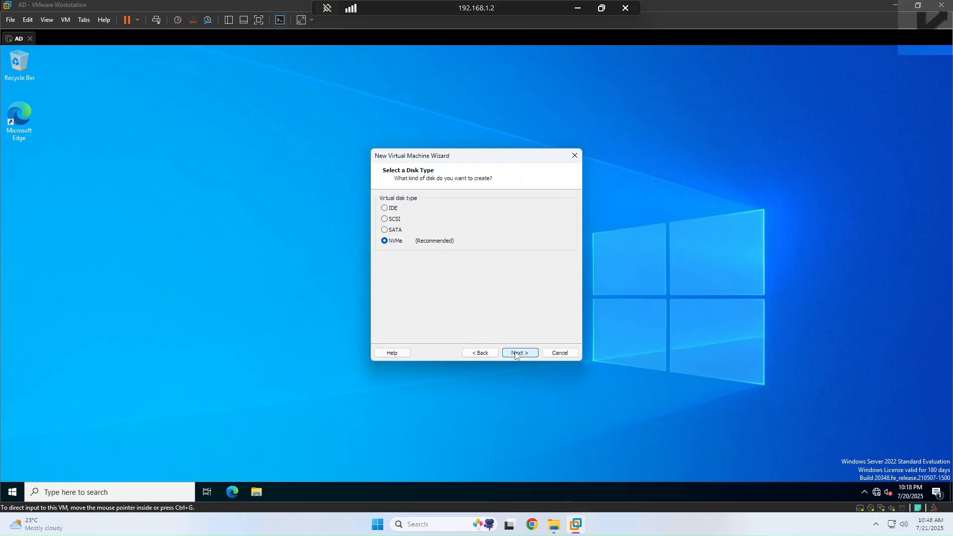
{"action": "left_click", "coordinate": [515, 353]}
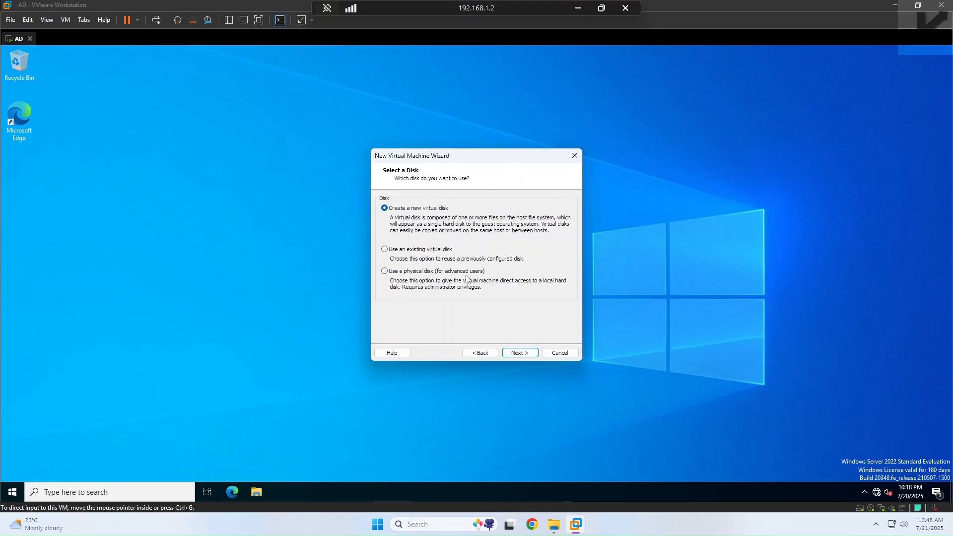
{"action": "left_click", "coordinate": [524, 354]}
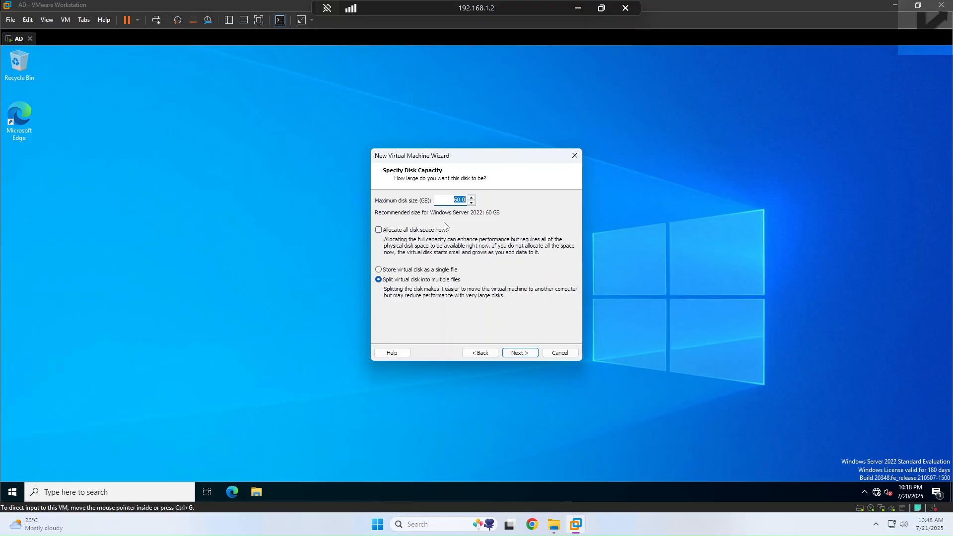
{"action": "left_click", "coordinate": [454, 200]}
{"action": "type", "text": "7"}
{"action": "left_click", "coordinate": [520, 353]}
{"action": "left_click", "coordinate": [521, 354]}
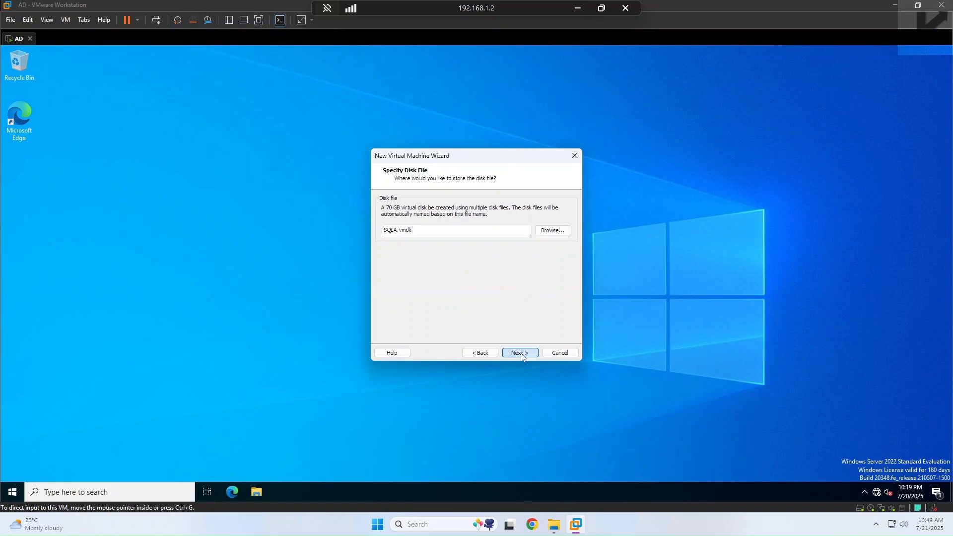
{"action": "left_click", "coordinate": [520, 354]}
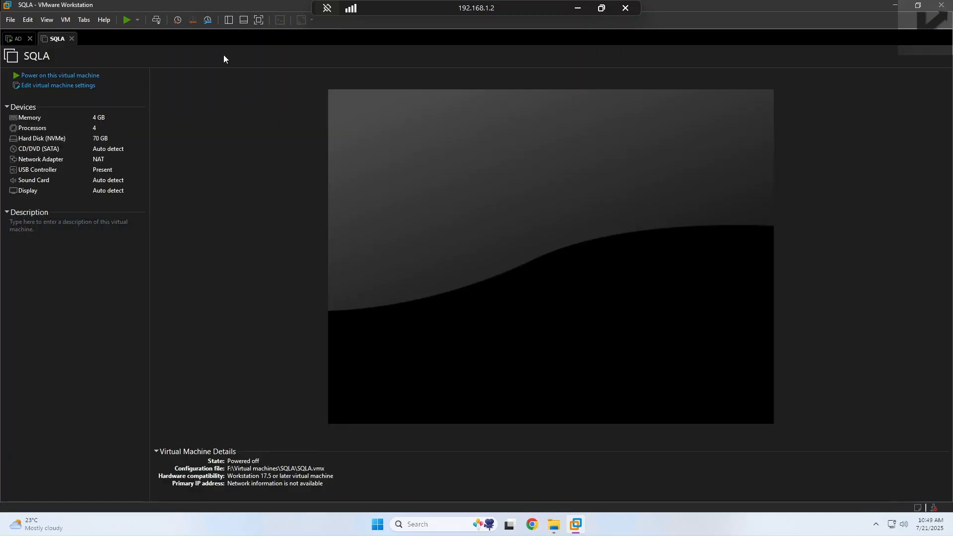
Step: Power on the SQLA machine and answer the missing SATA device prompt
{"action": "left_click_drag", "start_coordinate": [455, 4], "coordinate": [538, 4]}
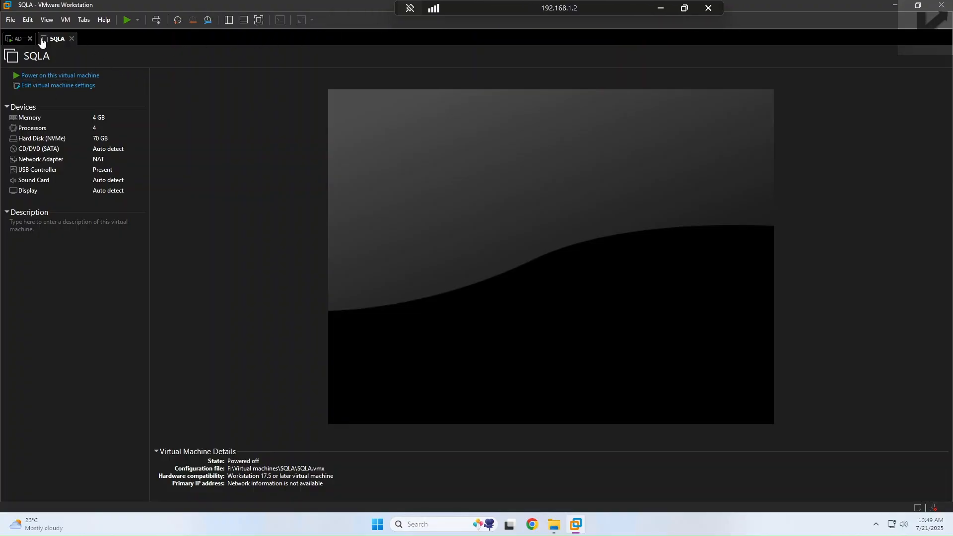
{"action": "left_click", "coordinate": [17, 41]}
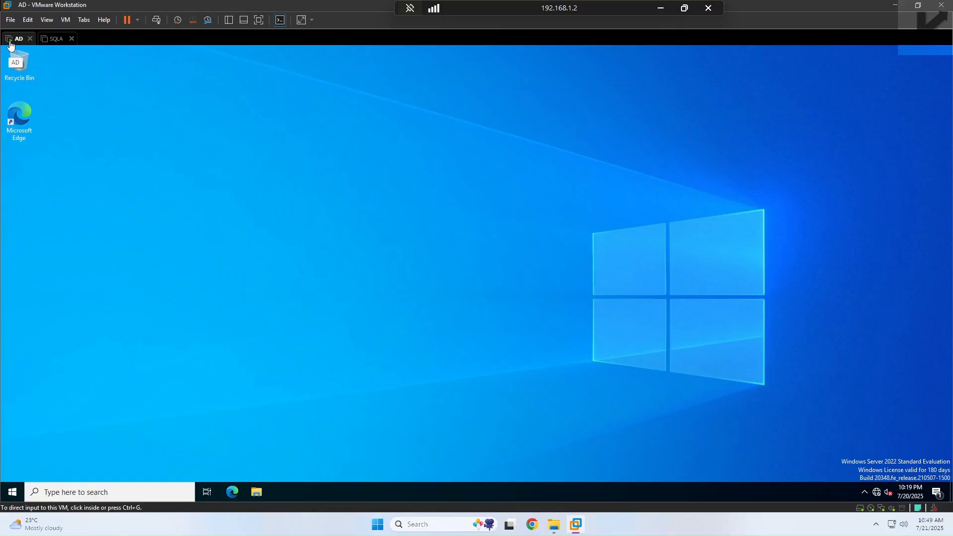
{"action": "left_click", "coordinate": [55, 44]}
{"action": "left_click", "coordinate": [43, 77]}
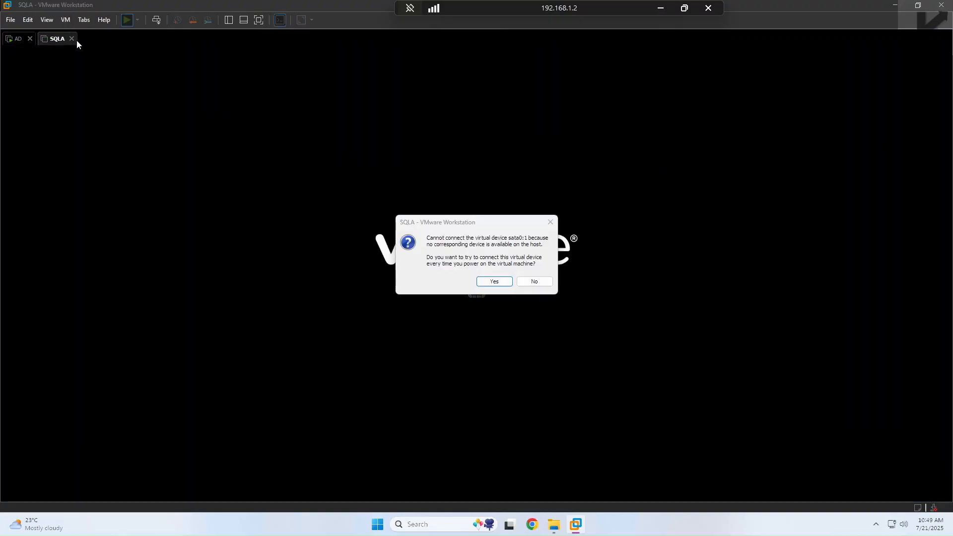
{"action": "left_click", "coordinate": [501, 279]}
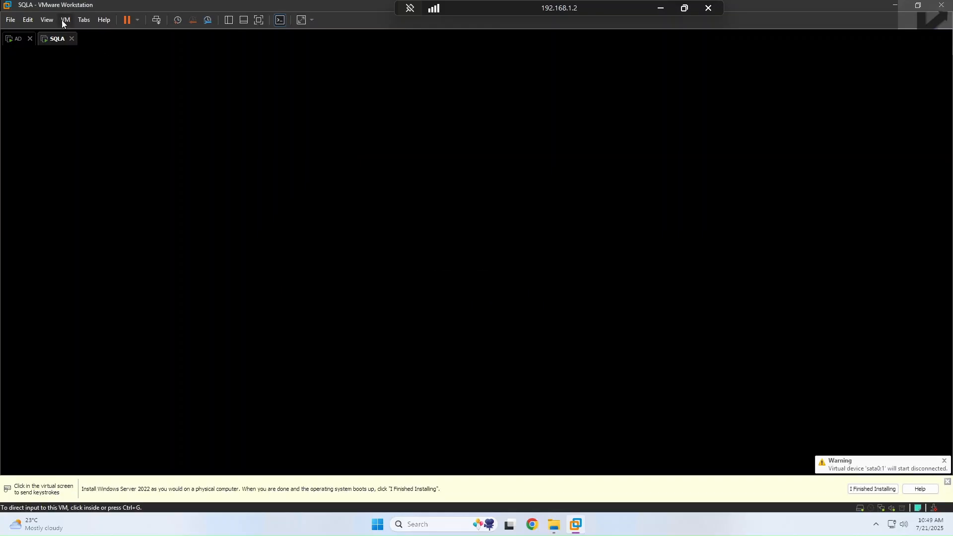
Step: Connect SQLA's CD/DVD (SATA) drive to the Windows Server evaluation ISO image
{"action": "left_click", "coordinate": [47, 20]}
{"action": "mouse_move", "coordinate": [65, 20]}
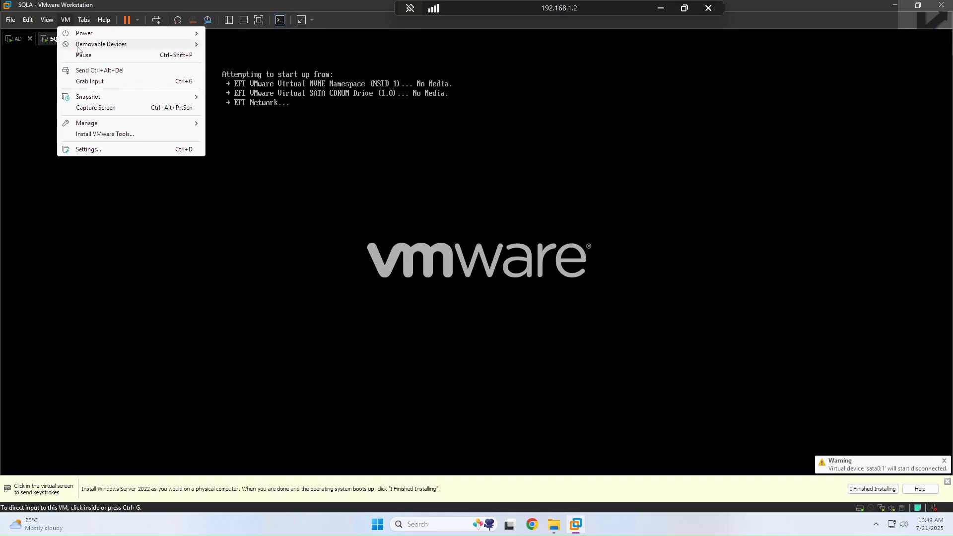
{"action": "mouse_move", "coordinate": [79, 46]}
{"action": "mouse_move", "coordinate": [235, 49]}
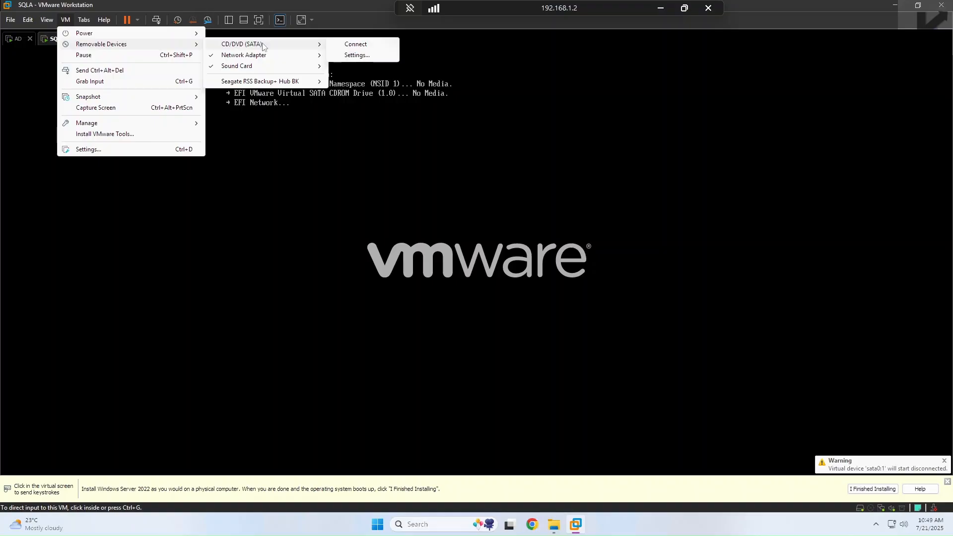
{"action": "left_click", "coordinate": [350, 56]}
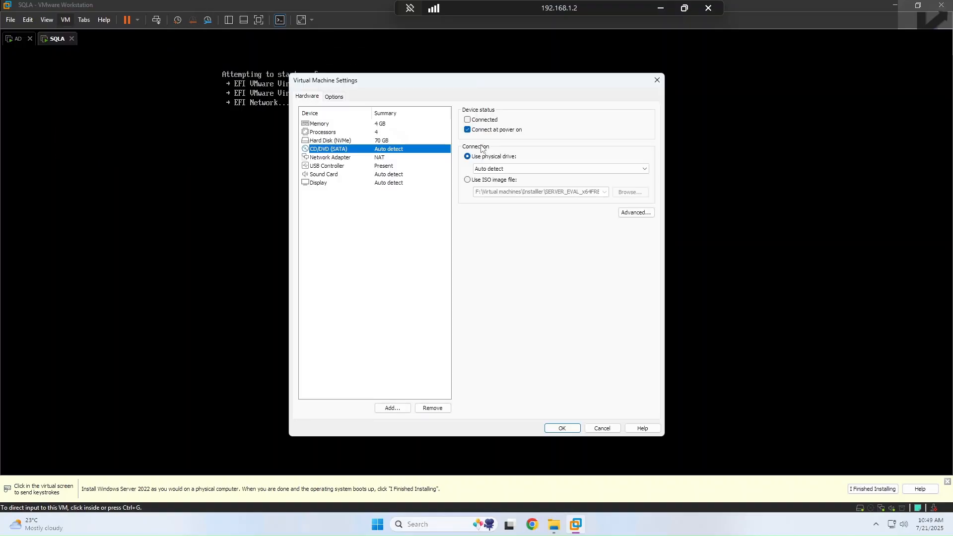
{"action": "left_click", "coordinate": [481, 120]}
{"action": "left_click", "coordinate": [513, 182]}
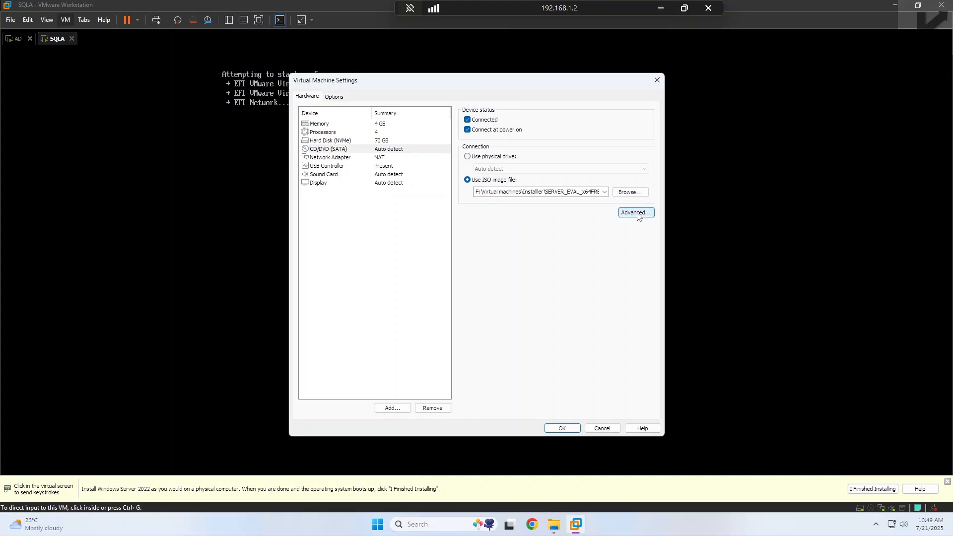
{"action": "left_click", "coordinate": [563, 428]}
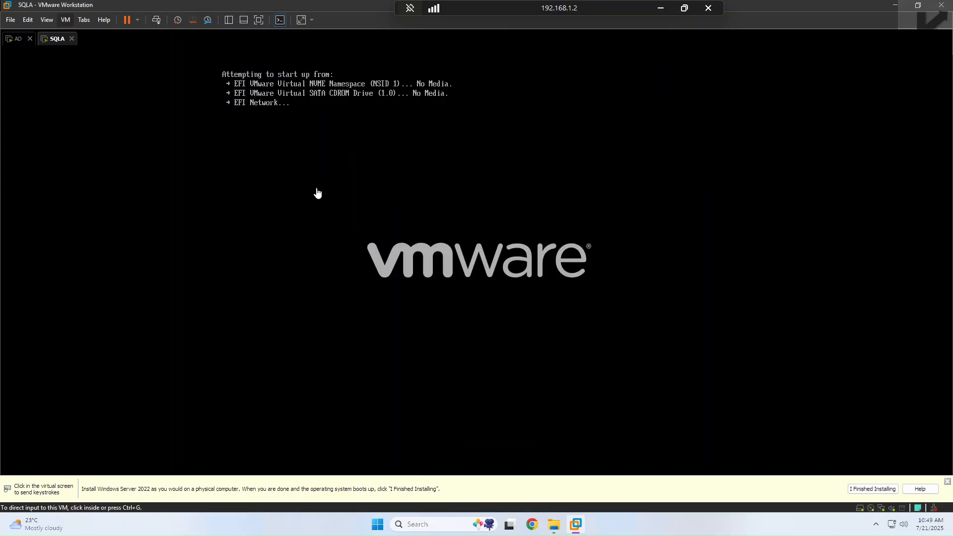
Step: Restart the SQLA guest and confirm
{"action": "left_click", "coordinate": [128, 20]}
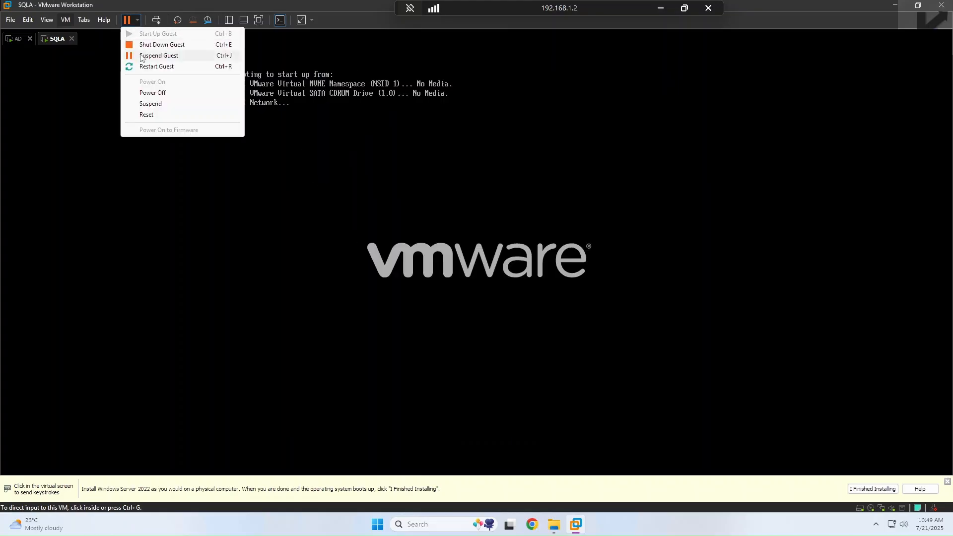
{"action": "left_click", "coordinate": [156, 66]}
{"action": "left_click", "coordinate": [498, 280]}
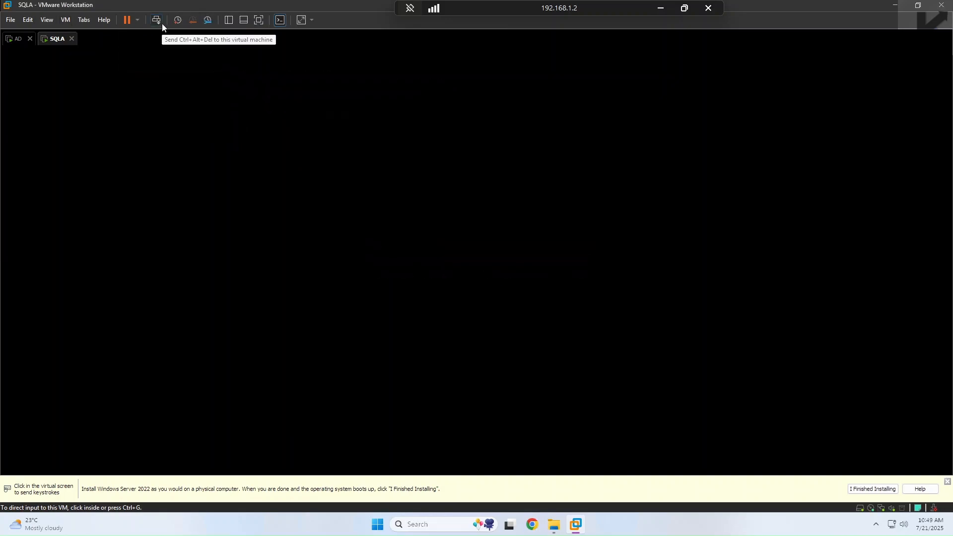
Step: Boot SQLA from the installation disc and sign in as Administrator with the account password
{"action": "left_click", "coordinate": [232, 96]}
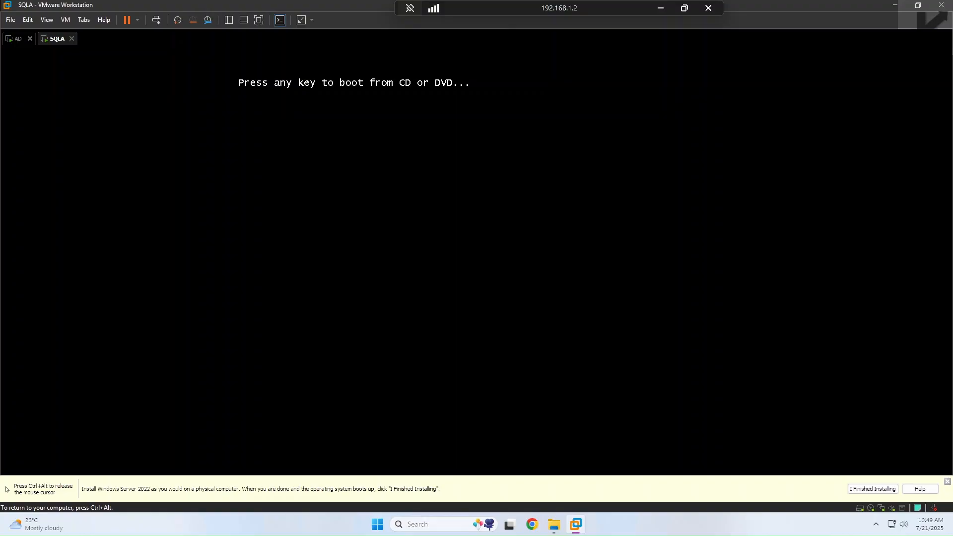
{"action": "key", "text": "Return"}
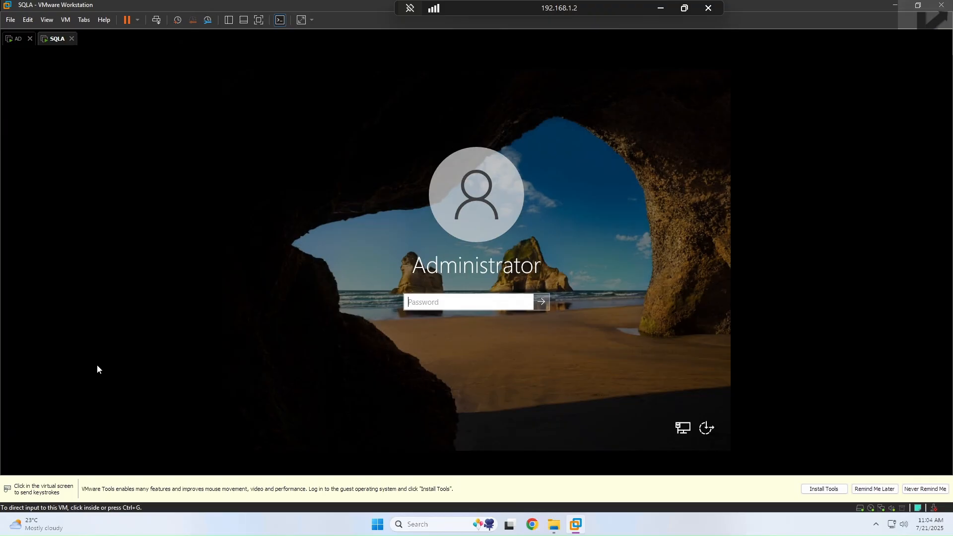
{"action": "left_click", "coordinate": [425, 305]}
{"action": "type", "text": "•••••"}
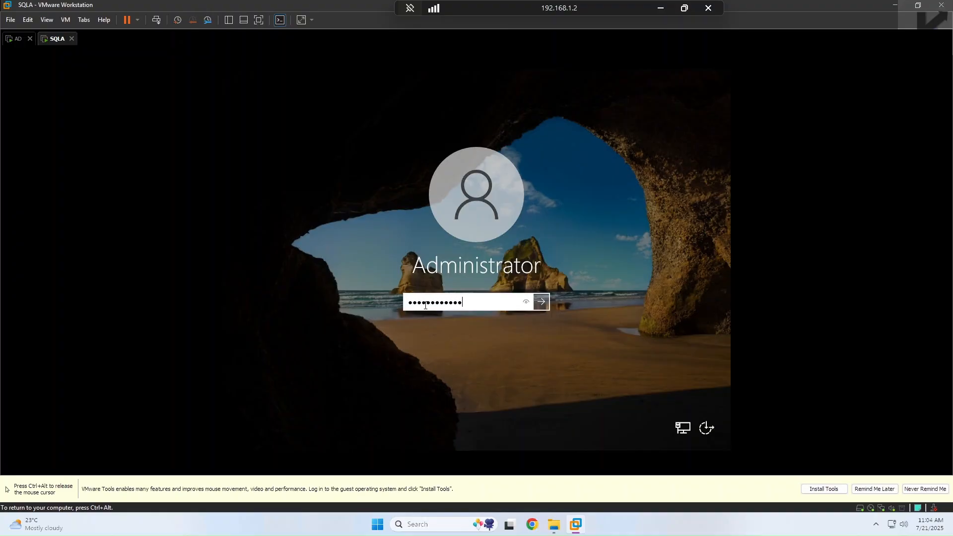
{"action": "key", "text": "Return"}
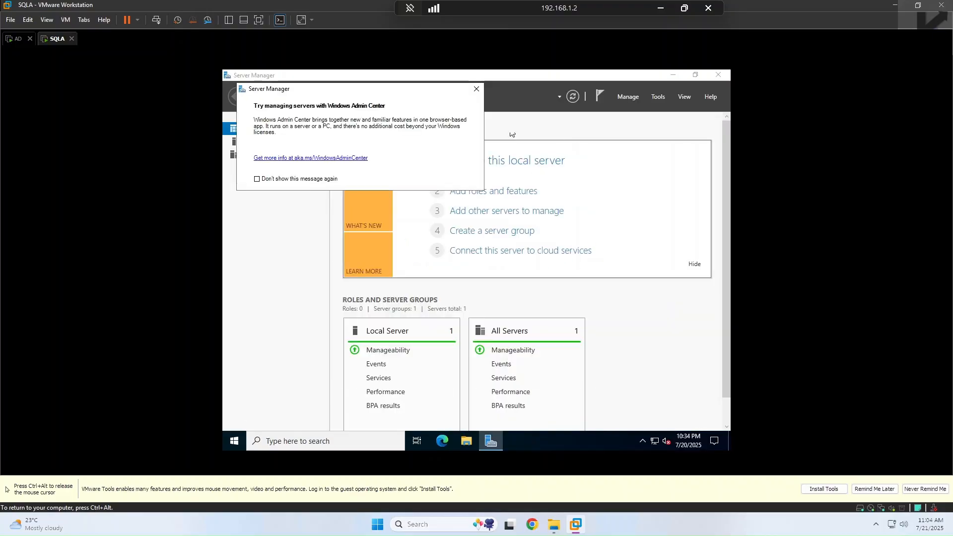
Step: Close Server Manager and open Ethernet0 properties from Network and Sharing Center
{"action": "left_click", "coordinate": [476, 88]}
{"action": "key", "text": "ctrl+alt"}
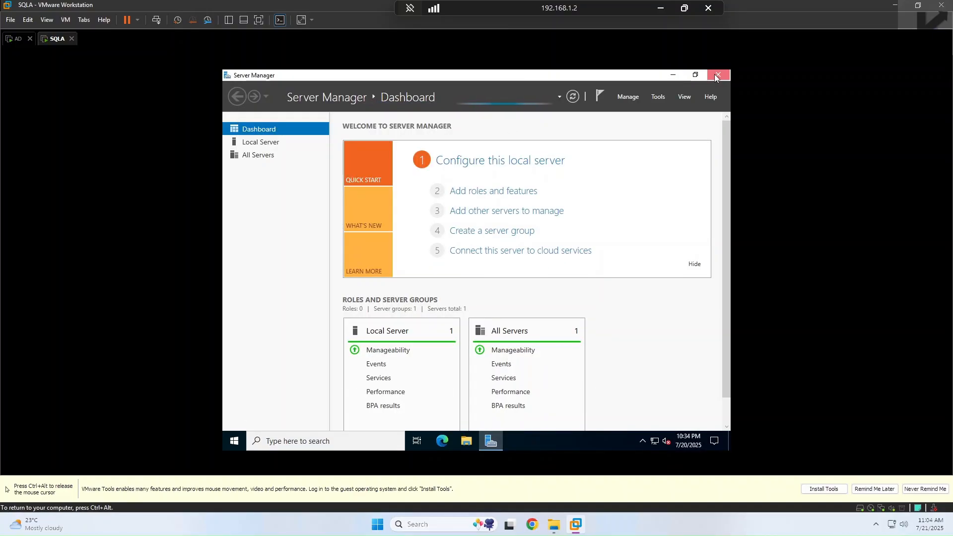
{"action": "left_click", "coordinate": [718, 74]}
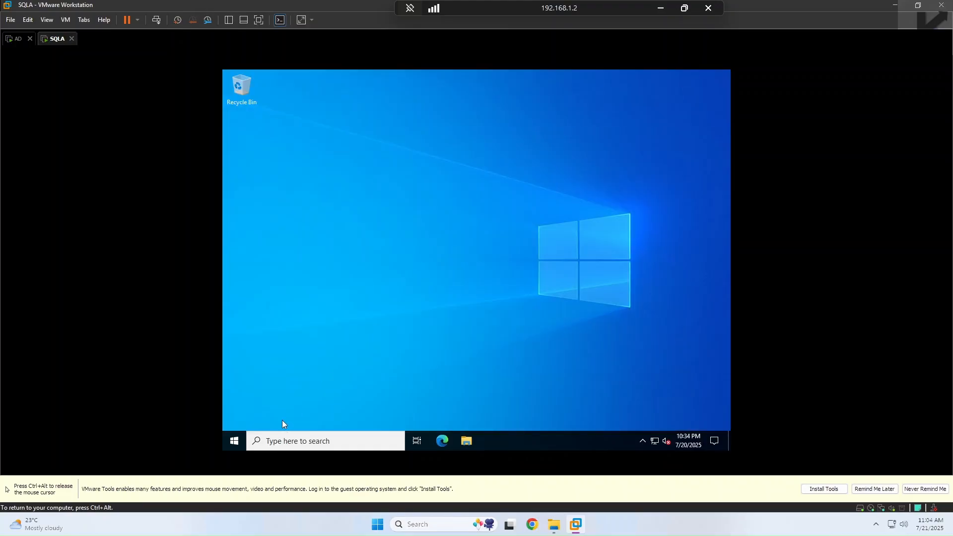
{"action": "left_click", "coordinate": [233, 441]}
{"action": "left_click", "coordinate": [508, 204]}
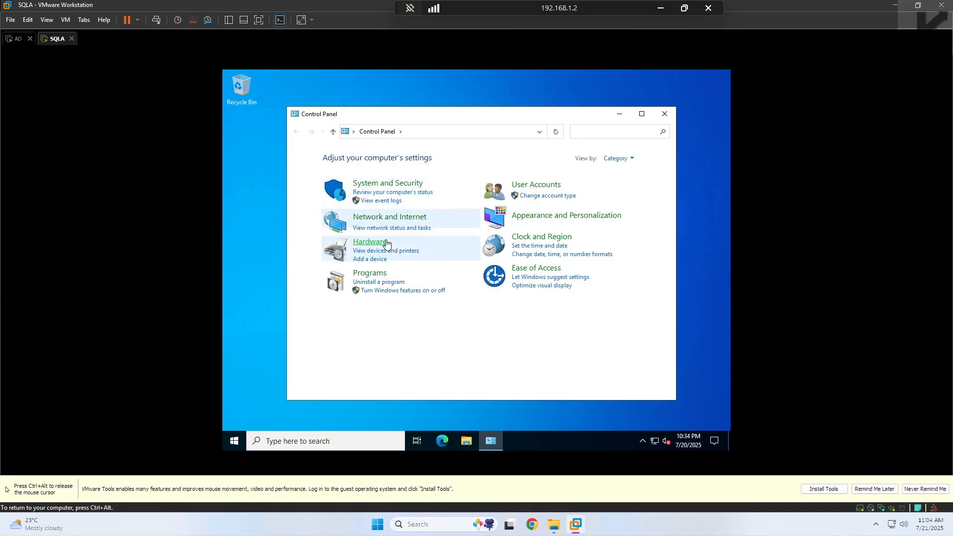
{"action": "left_click", "coordinate": [383, 217]}
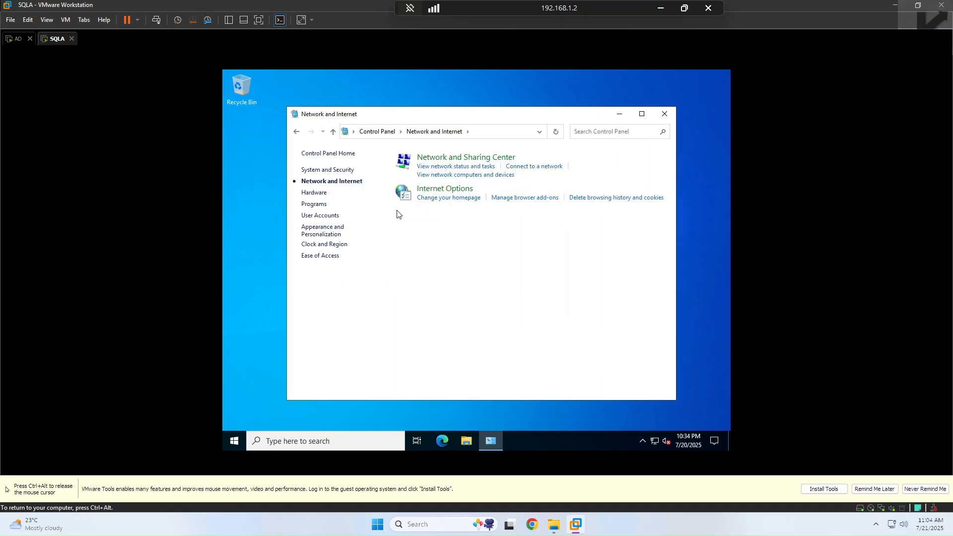
{"action": "left_click", "coordinate": [438, 167]}
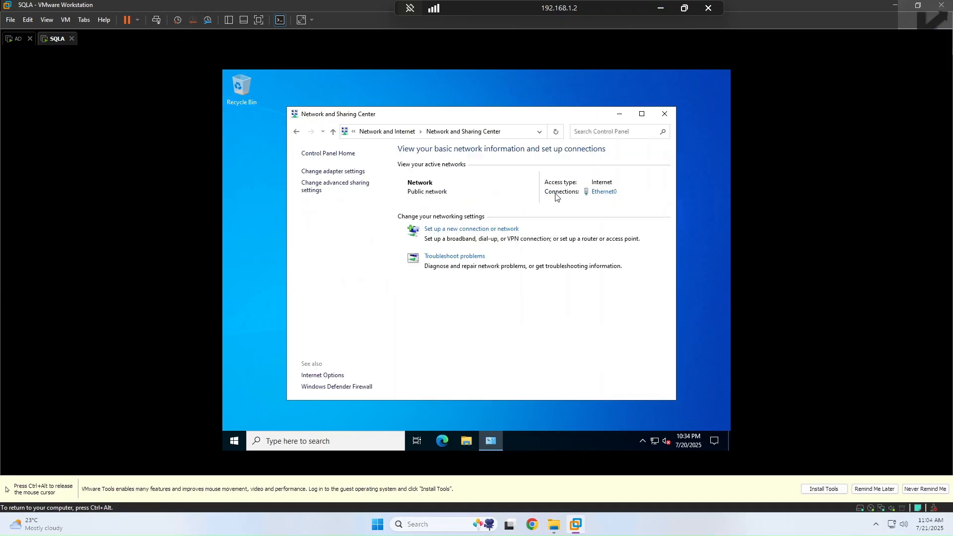
{"action": "left_click", "coordinate": [606, 193]}
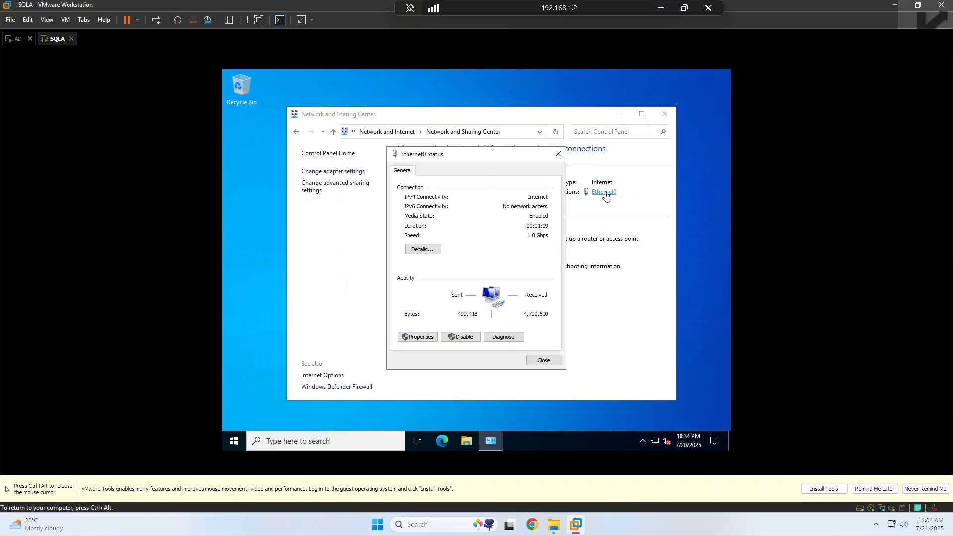
{"action": "left_click", "coordinate": [430, 338]}
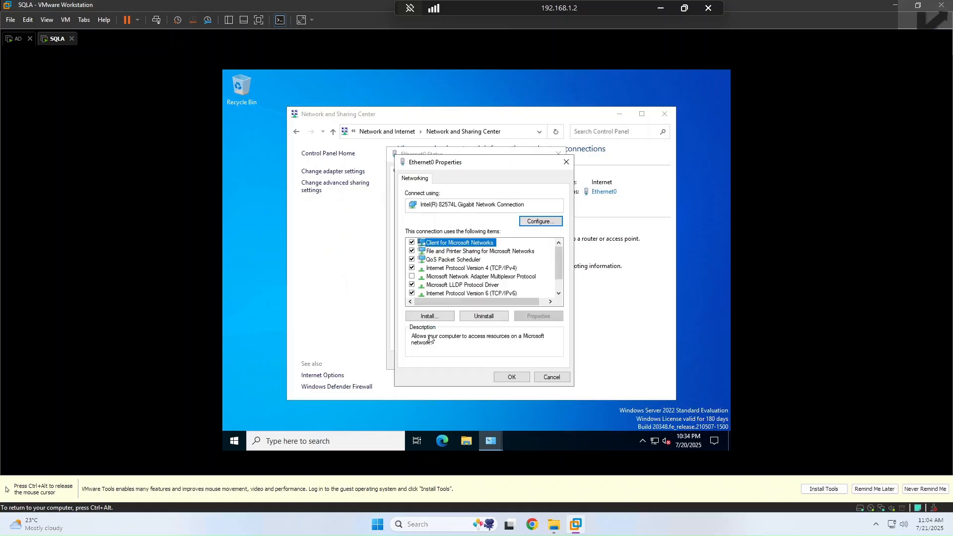
Step: Give Ethernet0 static IPv4 10.0.0.2, mask 255.0.0.0, DNS 10.0.0.1, then go to the AD VM
{"action": "left_click", "coordinate": [461, 269]}
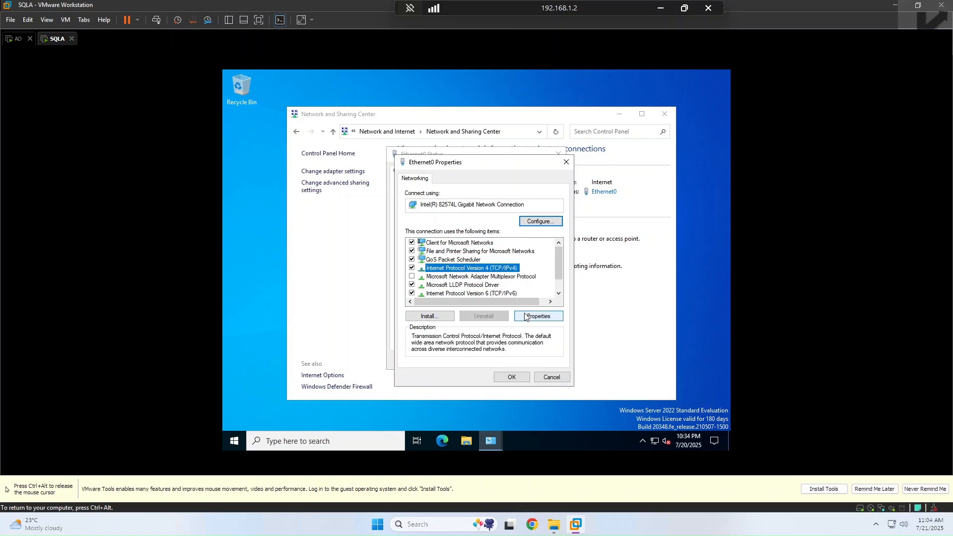
{"action": "left_click", "coordinate": [530, 320]}
{"action": "left_click", "coordinate": [484, 273]}
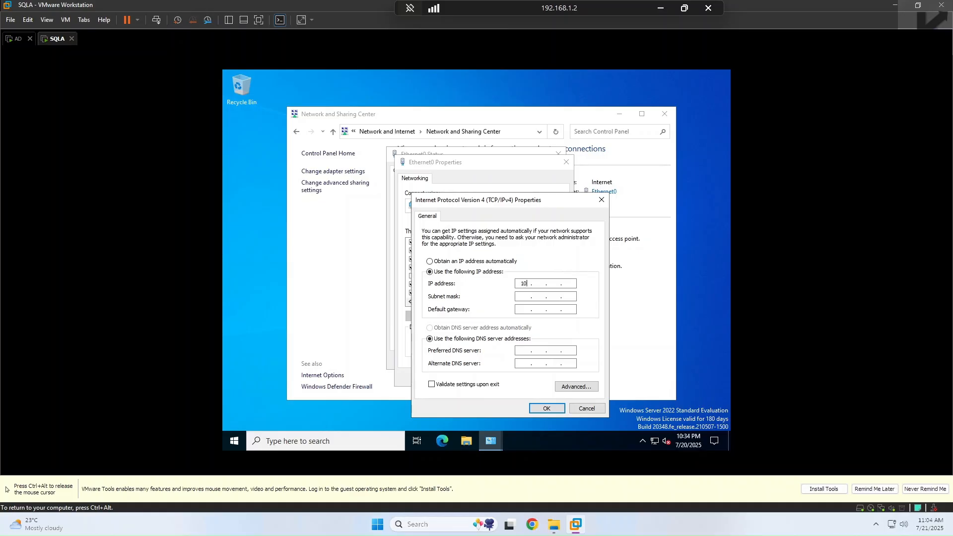
{"action": "key", "text": "Tab"}
{"action": "left_click", "coordinate": [537, 284]}
{"action": "type", "text": "0"}
{"action": "left_click", "coordinate": [567, 284]}
{"action": "left_click", "coordinate": [525, 351]}
{"action": "type", "text": "0.0.1"}
{"action": "key", "text": "ctrl+alt"}
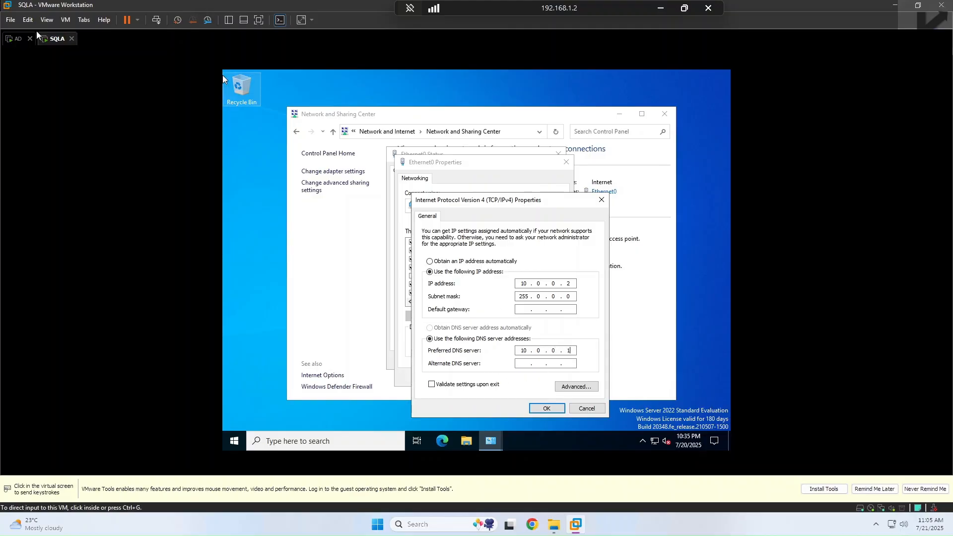
{"action": "left_click", "coordinate": [16, 39]}
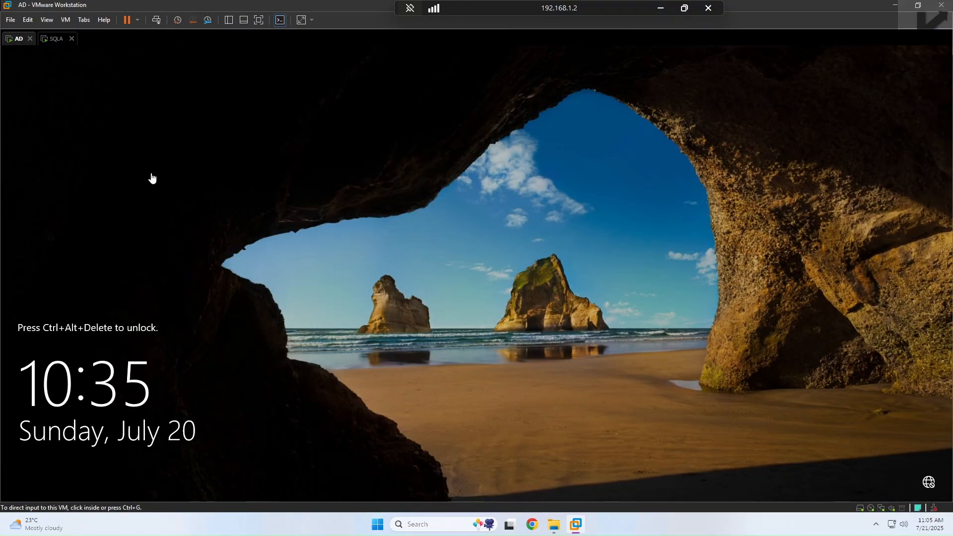
Step: Sign in to the AD server with the account password
{"action": "left_click", "coordinate": [158, 22]}
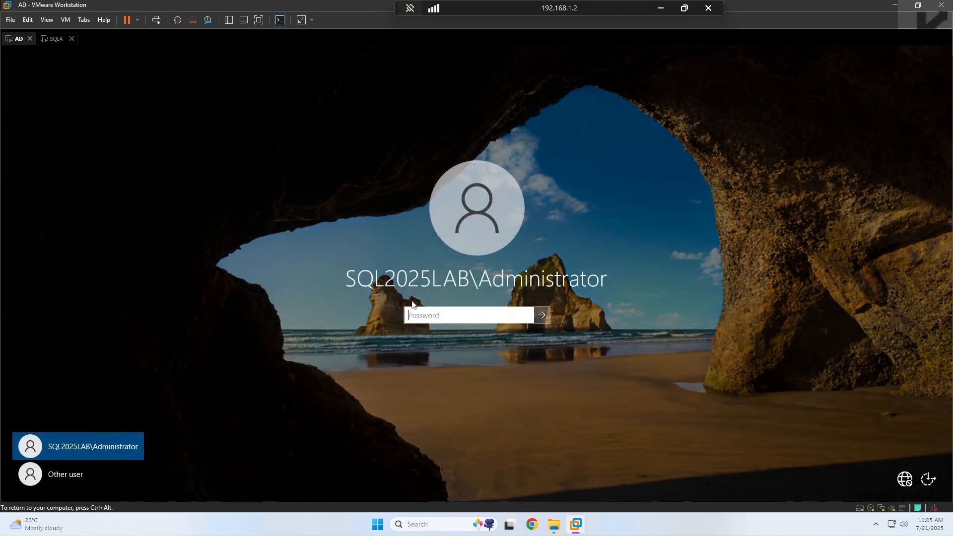
{"action": "type", "text": "•••"}
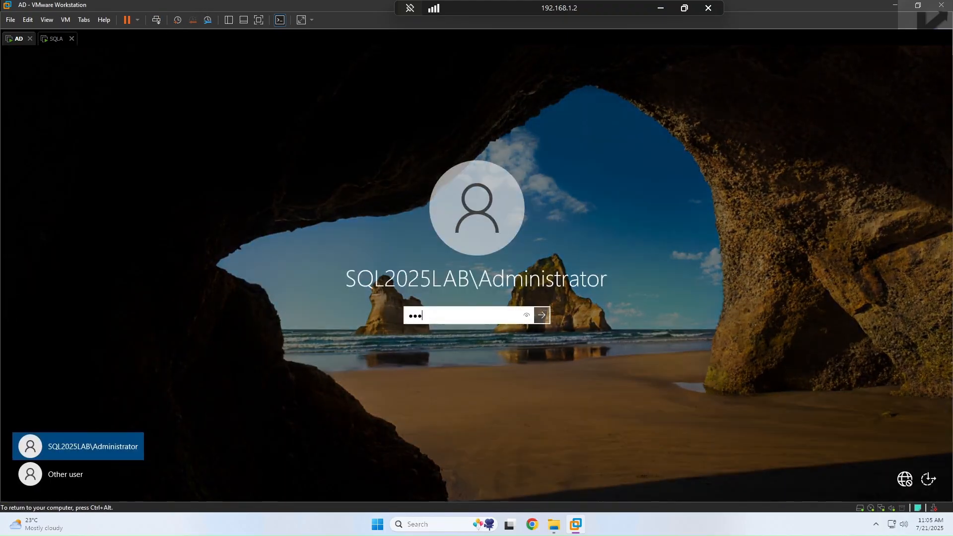
{"action": "type", "text": "••••••••"}
{"action": "key", "text": "Return"}
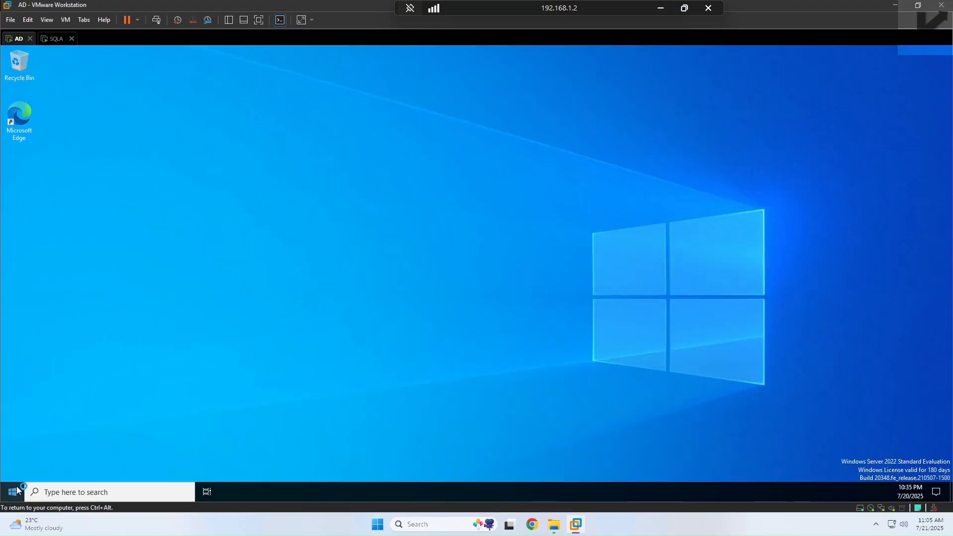
Step: Review the AD server's Ethernet0 TCP/IPv4 properties, then return to the SQLA machine
{"action": "left_click", "coordinate": [13, 492]}
{"action": "left_click", "coordinate": [285, 272]}
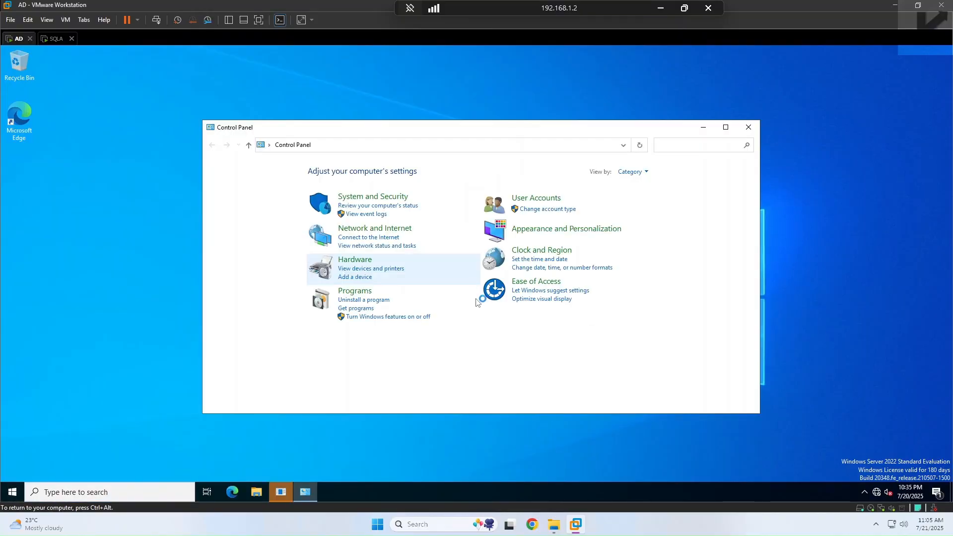
{"action": "left_click", "coordinate": [377, 230]}
{"action": "left_click", "coordinate": [392, 180]}
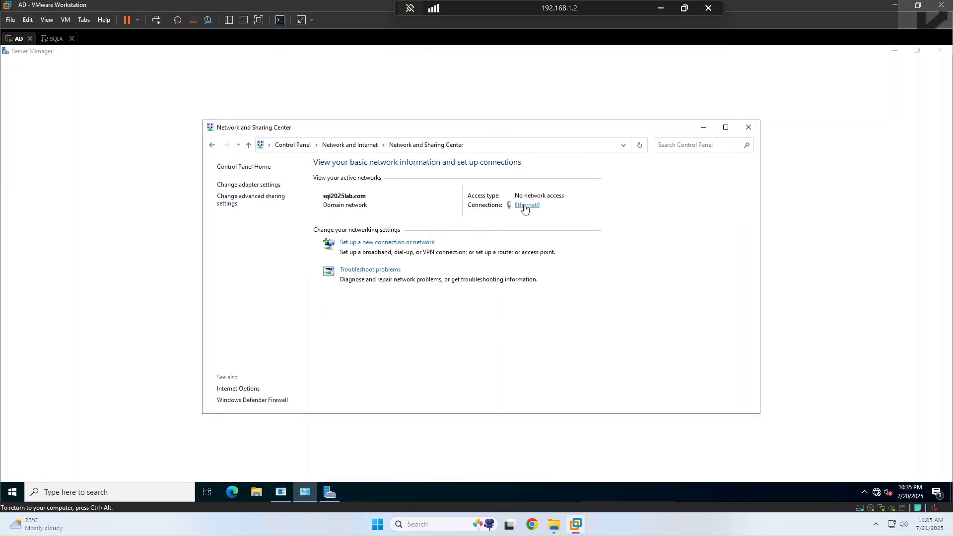
{"action": "left_click", "coordinate": [522, 208]}
{"action": "left_click", "coordinate": [417, 350]}
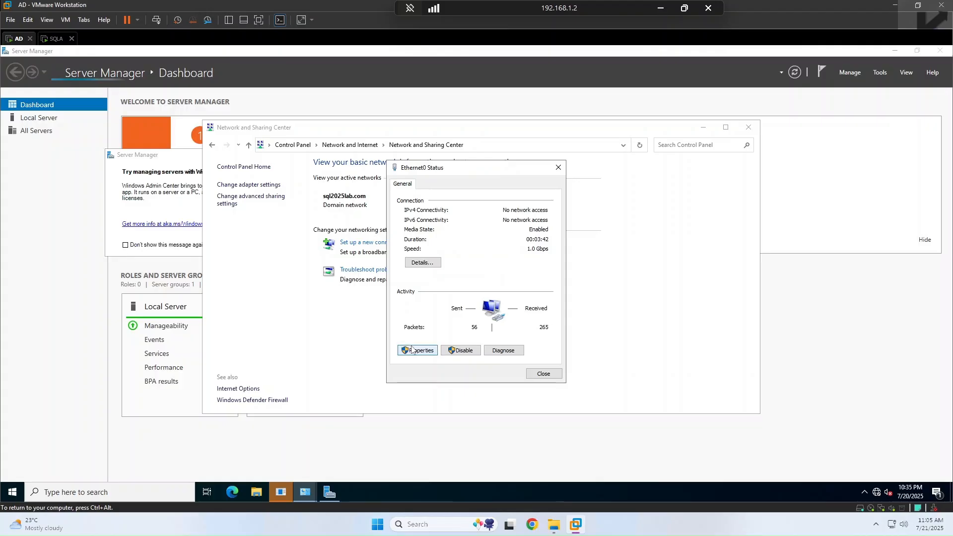
{"action": "double_click", "coordinate": [484, 281]}
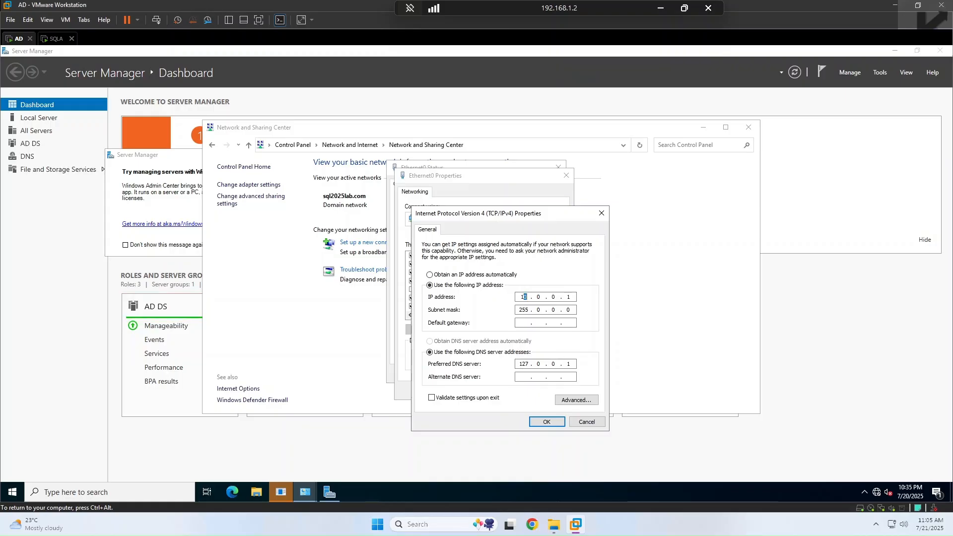
{"action": "left_click", "coordinate": [54, 40]}
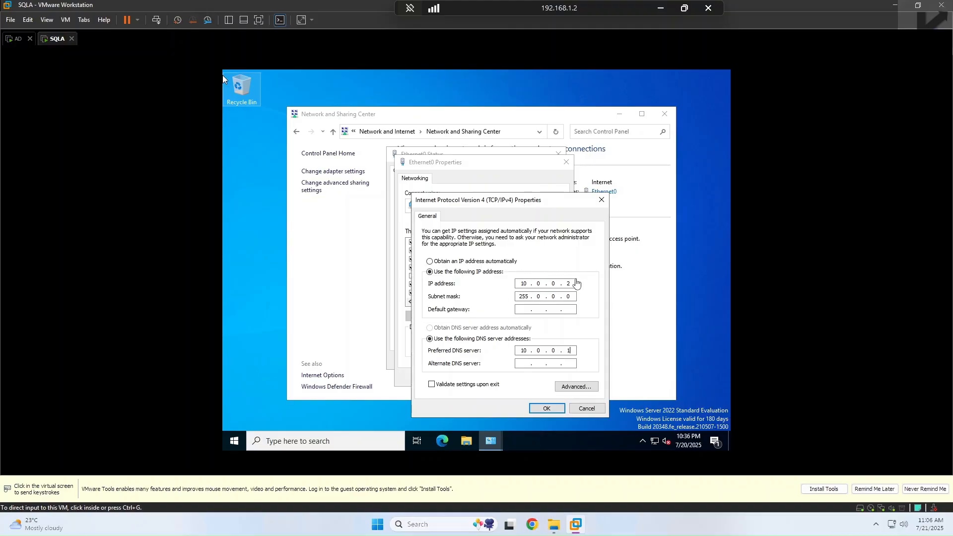
Step: Apply SQLA's static IPv4 settings and close the network windows
{"action": "left_click", "coordinate": [538, 410]}
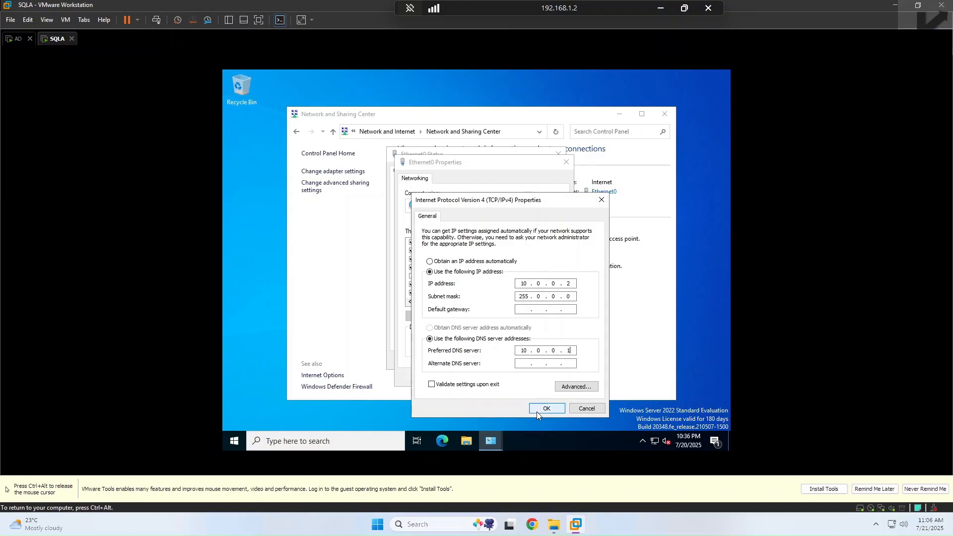
{"action": "left_click", "coordinate": [539, 410]}
{"action": "left_click", "coordinate": [511, 376]}
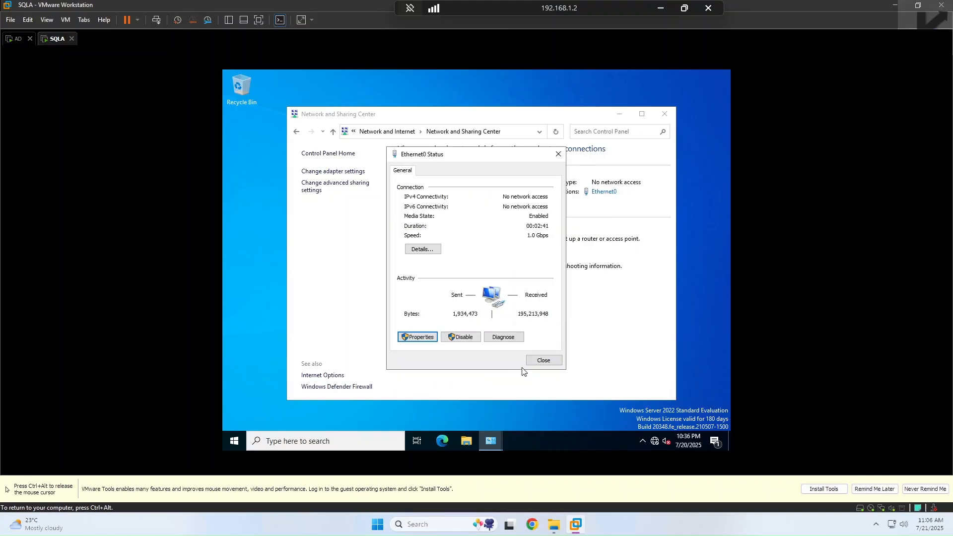
{"action": "left_click", "coordinate": [542, 361]}
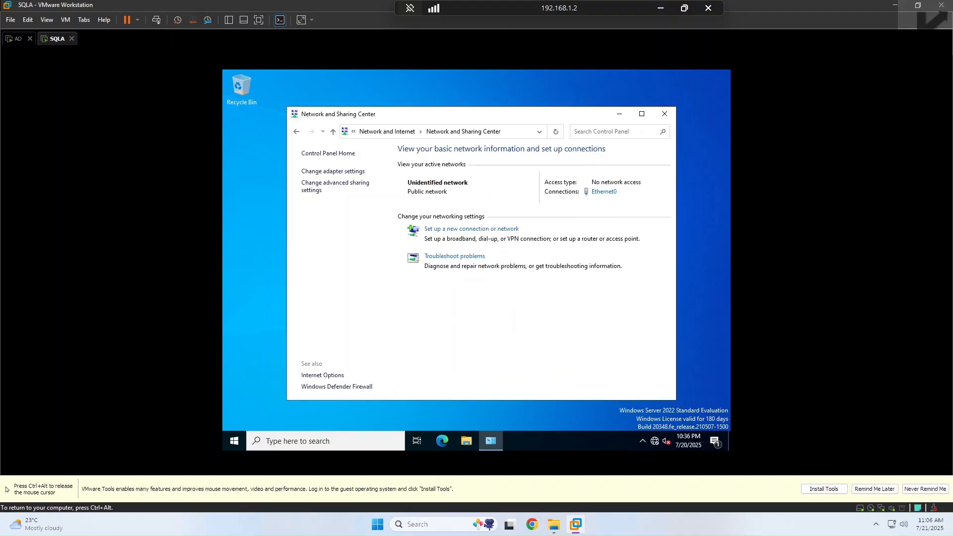
{"action": "left_click", "coordinate": [665, 114]}
Step: Rename the computer to SQLA and restart now to apply it
{"action": "left_click", "coordinate": [241, 437]}
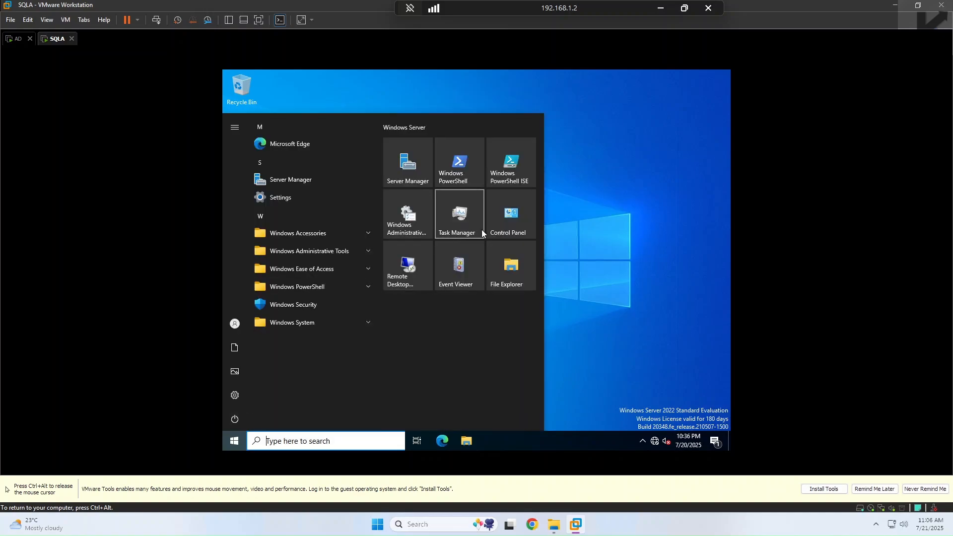
{"action": "left_click", "coordinate": [512, 279]}
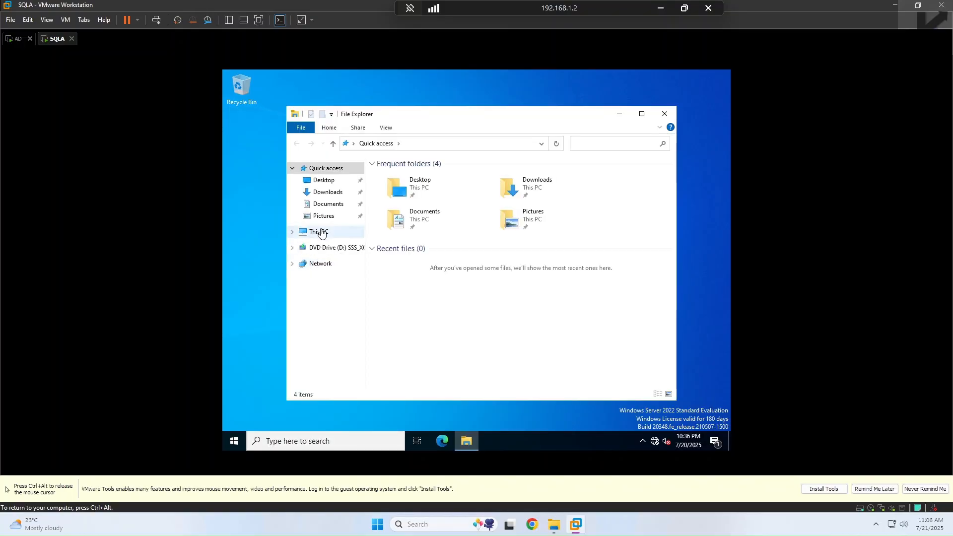
{"action": "right_click", "coordinate": [320, 231]}
{"action": "left_click", "coordinate": [370, 360]}
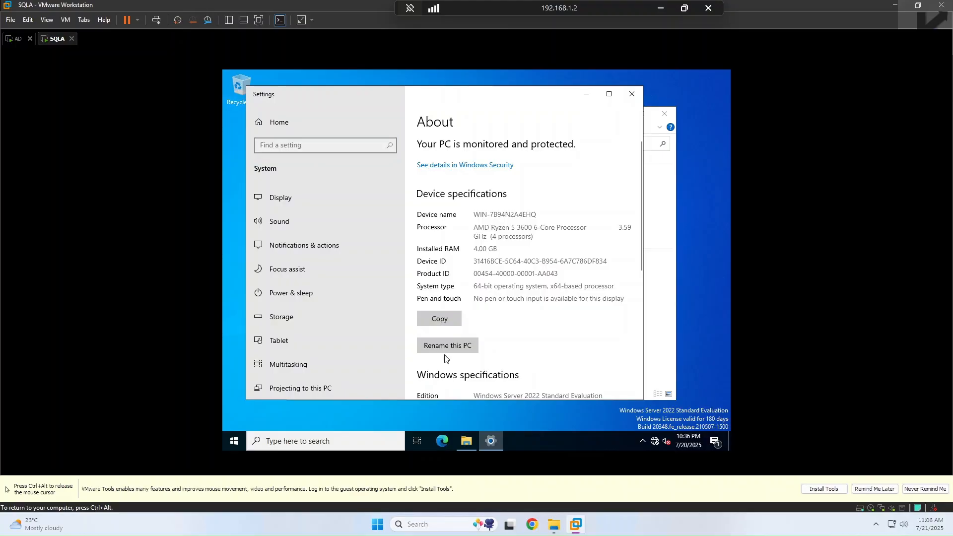
{"action": "left_click", "coordinate": [444, 348]}
{"action": "type", "text": "SQLA"}
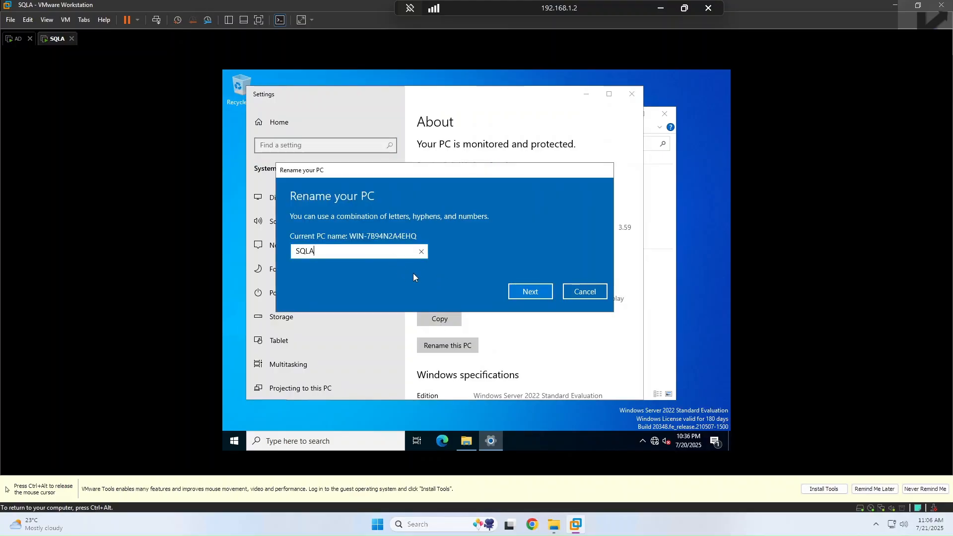
{"action": "left_click", "coordinate": [510, 289]}
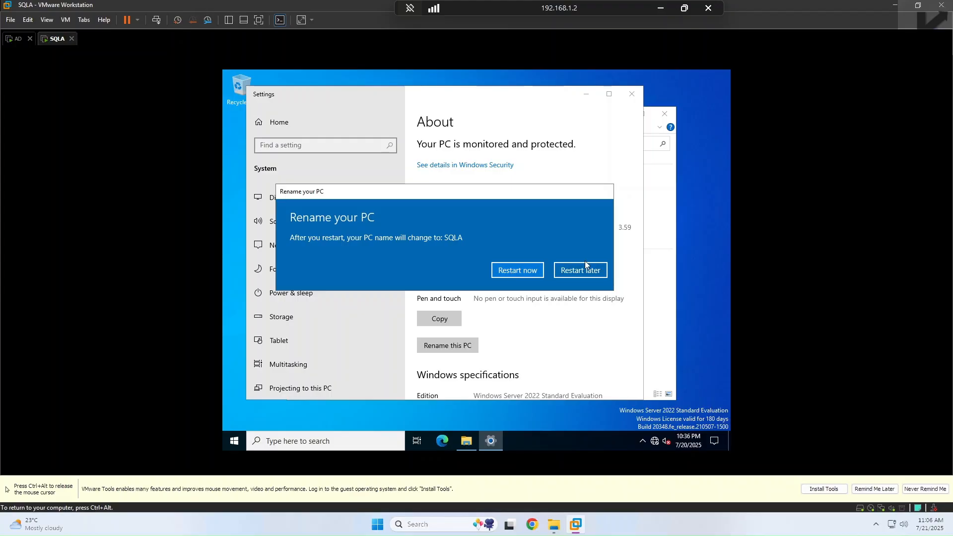
{"action": "left_click", "coordinate": [514, 275]}
{"action": "left_click", "coordinate": [546, 241]}
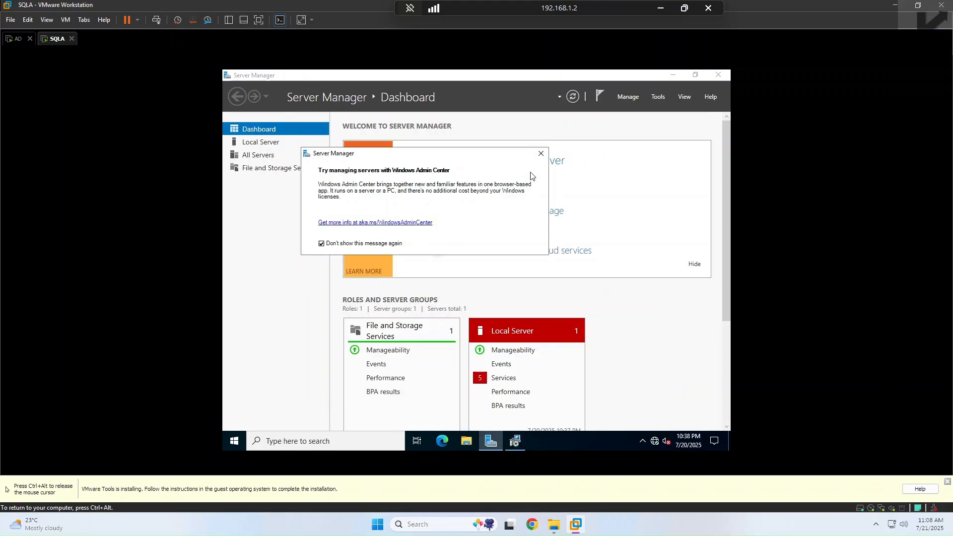
Step: Install VMware Tools with the default setup type, close Server Manager, and open File Explorer
{"action": "left_click", "coordinate": [541, 154]}
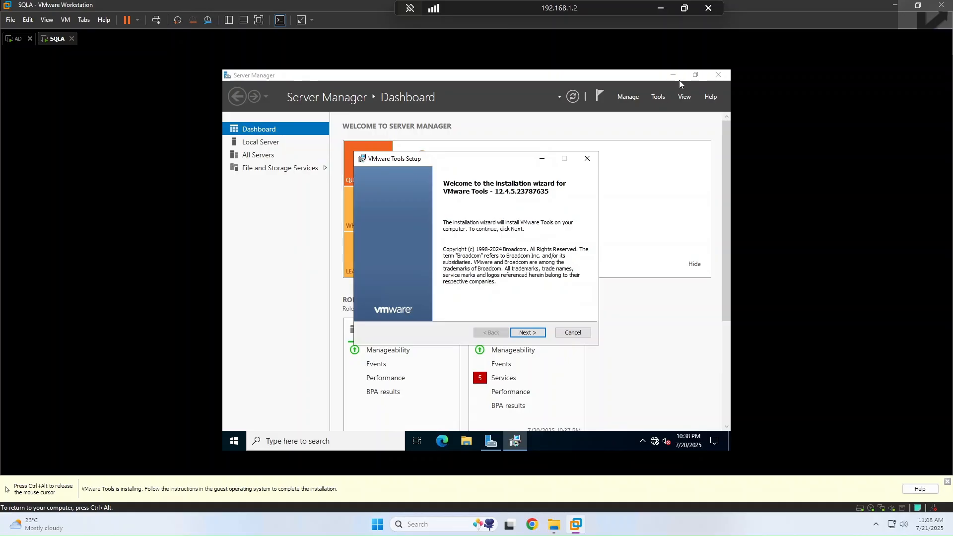
{"action": "left_click", "coordinate": [527, 335]}
{"action": "left_click", "coordinate": [527, 336]}
{"action": "left_click", "coordinate": [527, 336]}
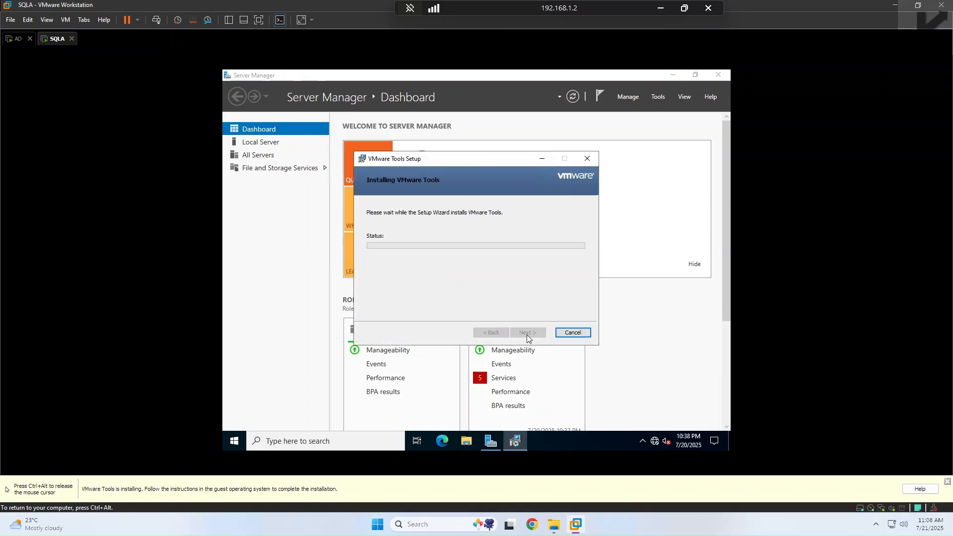
{"action": "left_click", "coordinate": [717, 75]}
{"action": "left_click", "coordinate": [234, 441]}
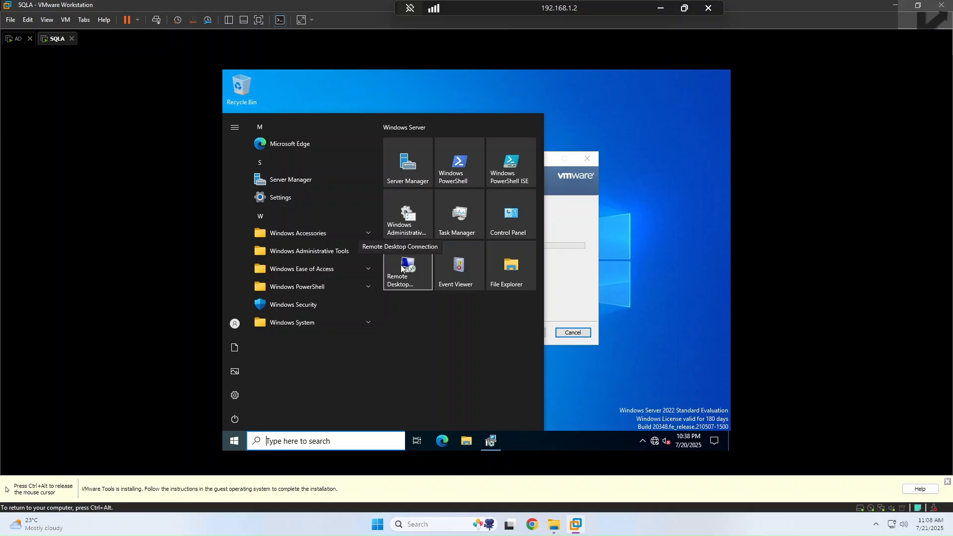
{"action": "left_click", "coordinate": [494, 252]}
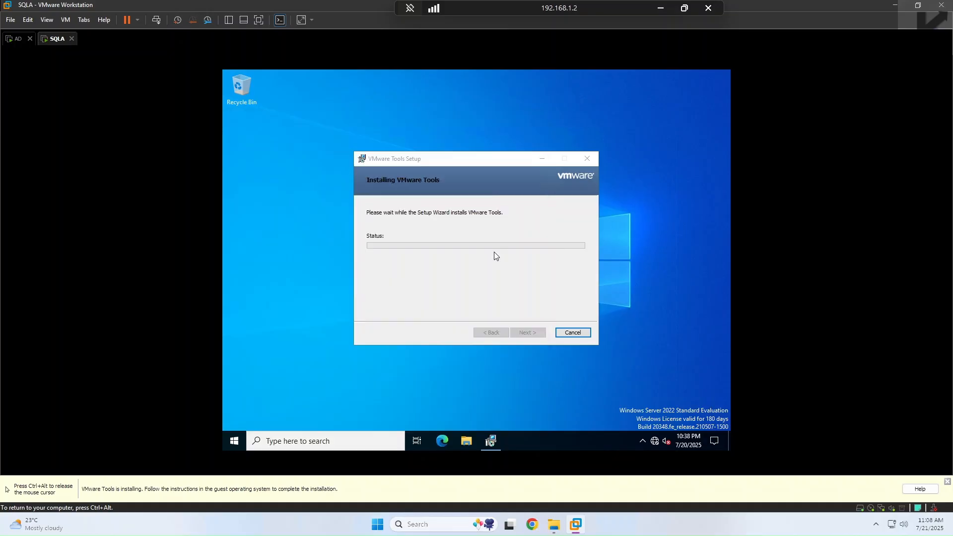
Step: Set SQLA's membership to Domain in Computer Name settings, then switch to the AD VM
{"action": "right_click", "coordinate": [316, 231]}
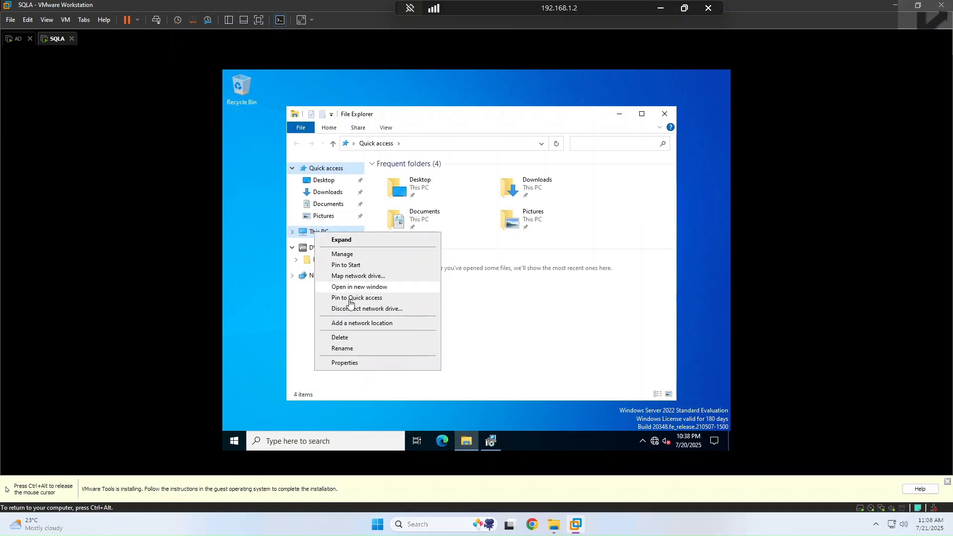
{"action": "left_click", "coordinate": [348, 363]}
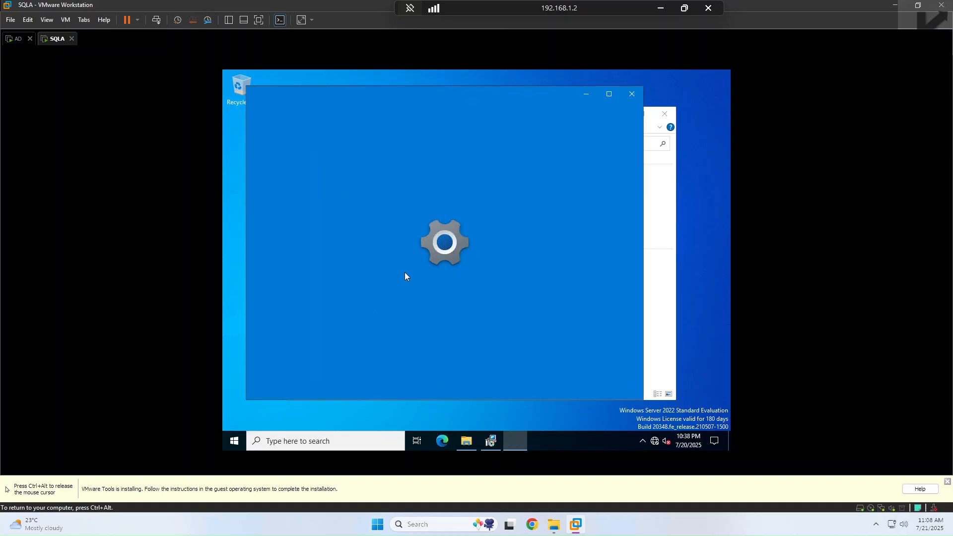
{"action": "scroll", "coordinate": [491, 282], "scroll_direction": "down", "scroll_amount": 5}
{"action": "scroll", "coordinate": [492, 282], "scroll_direction": "down", "scroll_amount": 3}
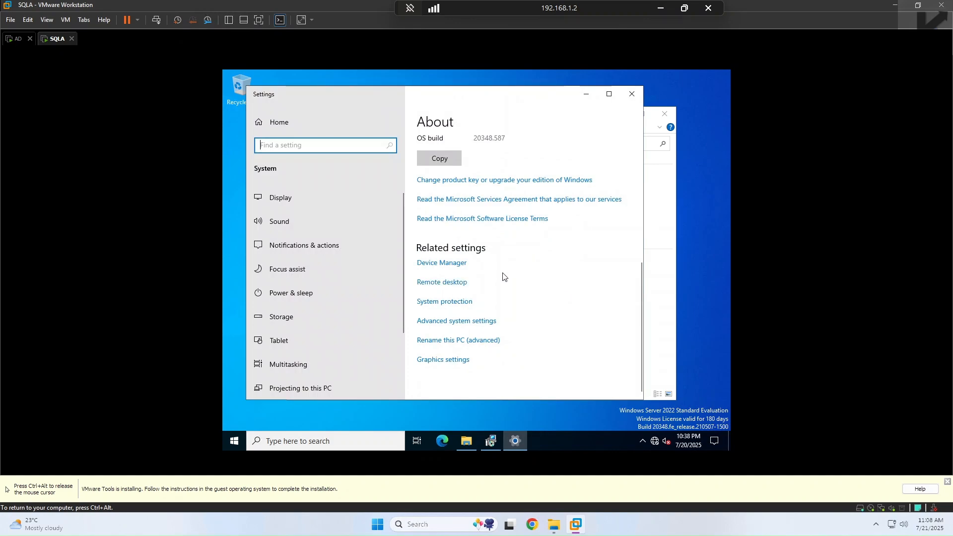
{"action": "left_click", "coordinate": [459, 322]}
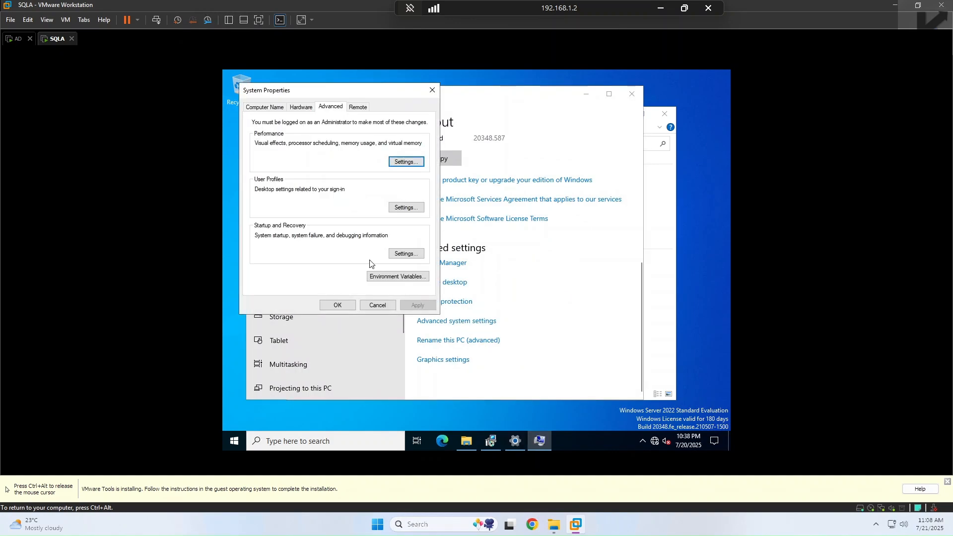
{"action": "left_click", "coordinate": [270, 109]}
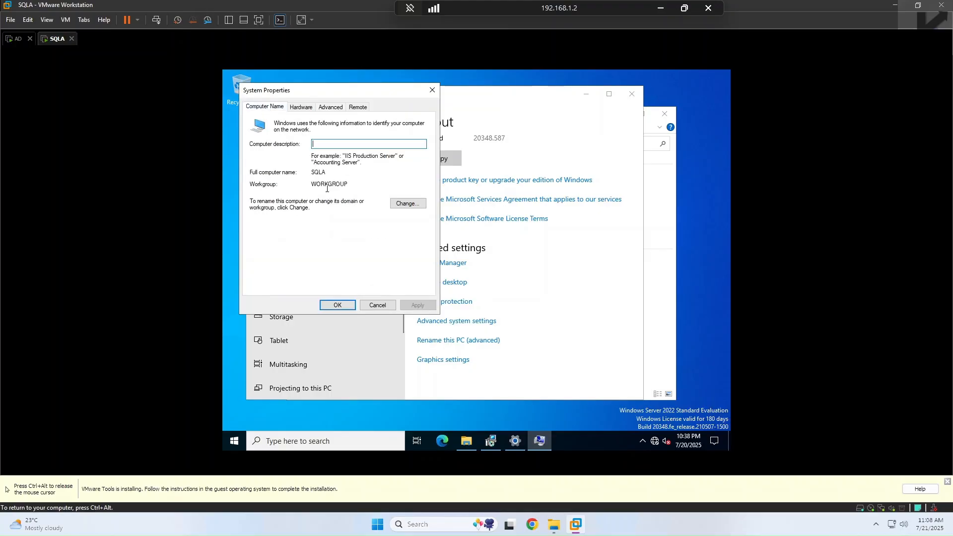
{"action": "left_click", "coordinate": [405, 204]}
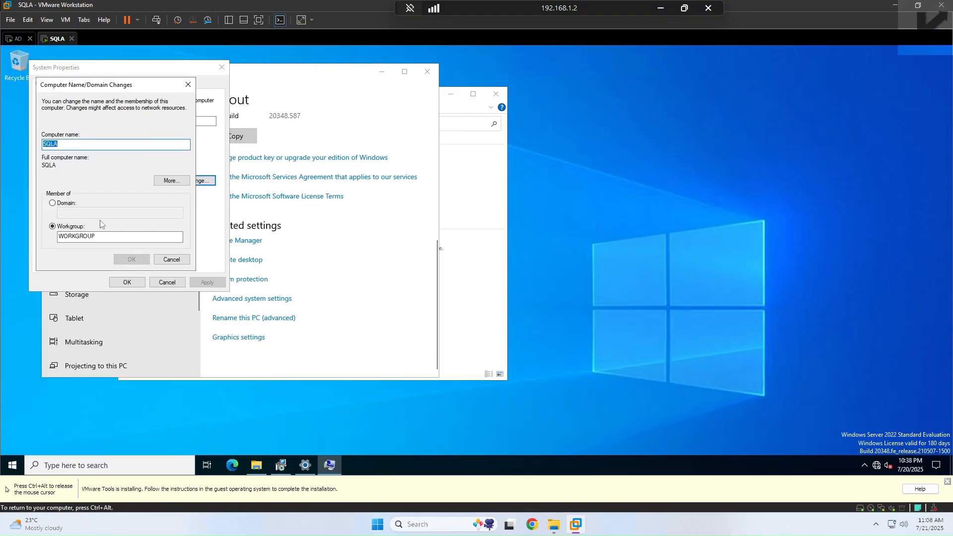
{"action": "left_click", "coordinate": [66, 203]}
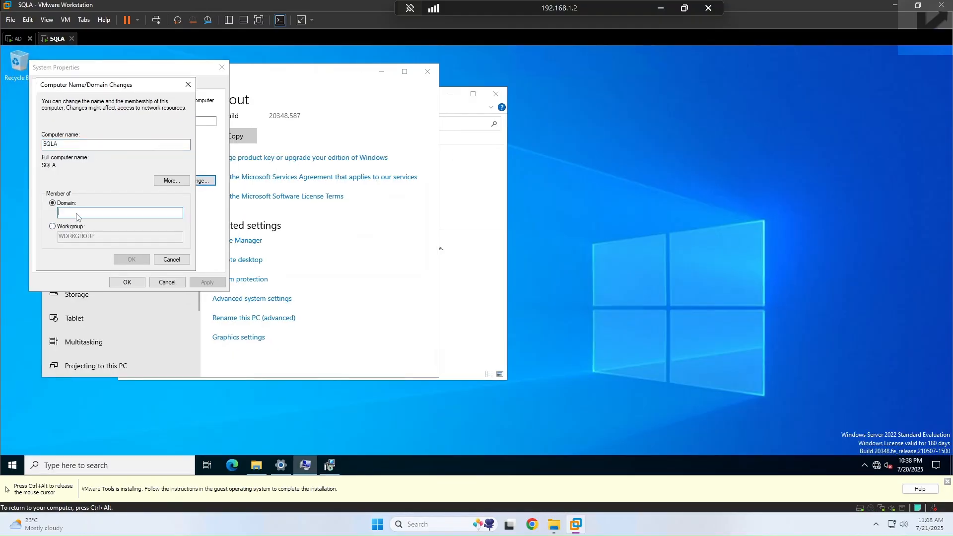
{"action": "key", "text": "ctrl+alt"}
{"action": "left_click", "coordinate": [15, 38]}
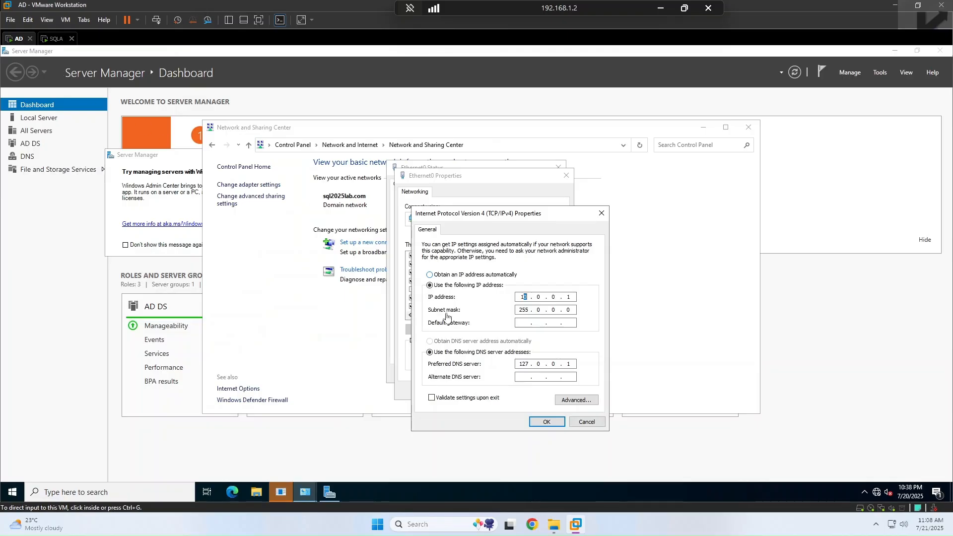
Step: On the AD VM, cancel the IPv4, adapter and network windows, close Server Manager and the shutdown prompt
{"action": "left_click", "coordinate": [580, 418]}
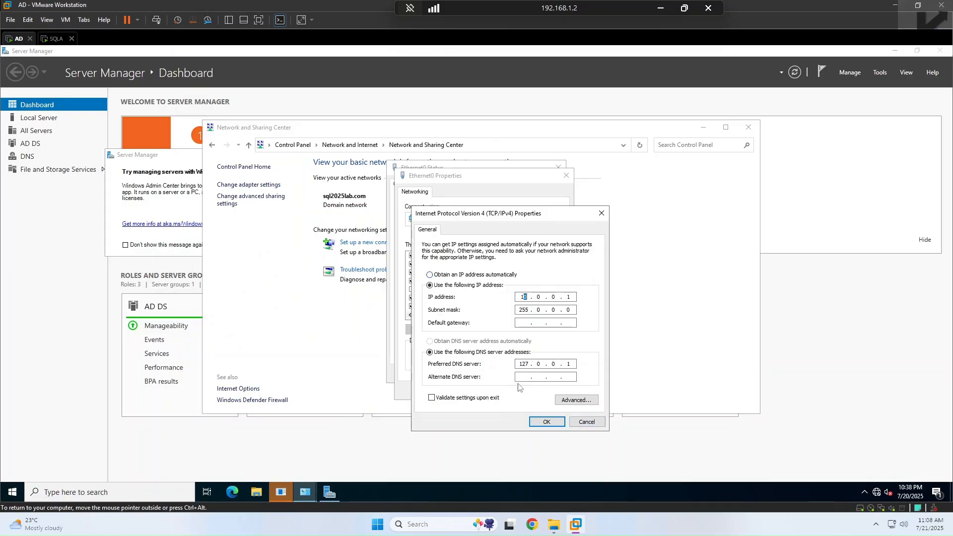
{"action": "left_click", "coordinate": [585, 422]}
{"action": "left_click", "coordinate": [554, 391]}
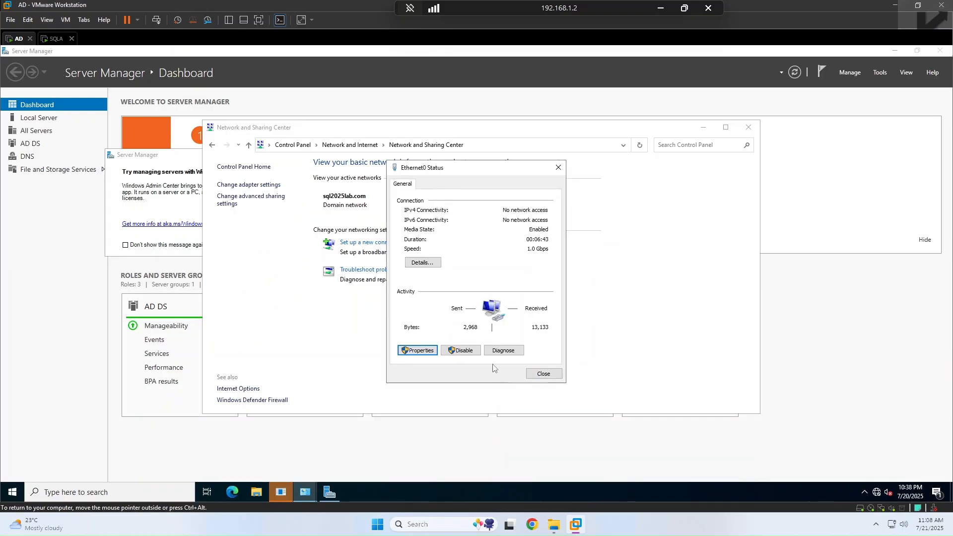
{"action": "left_click", "coordinate": [544, 374]}
{"action": "left_click", "coordinate": [749, 127]}
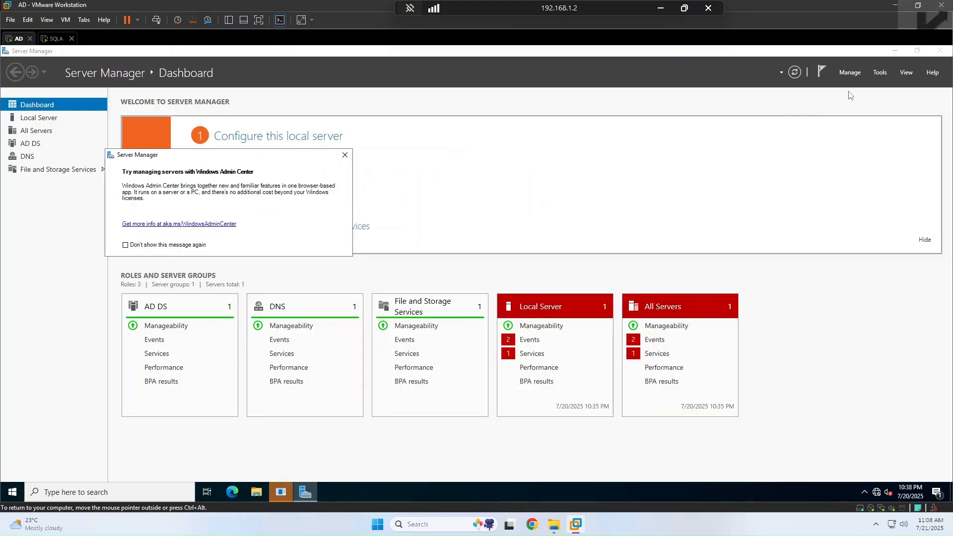
{"action": "left_click", "coordinate": [939, 50]}
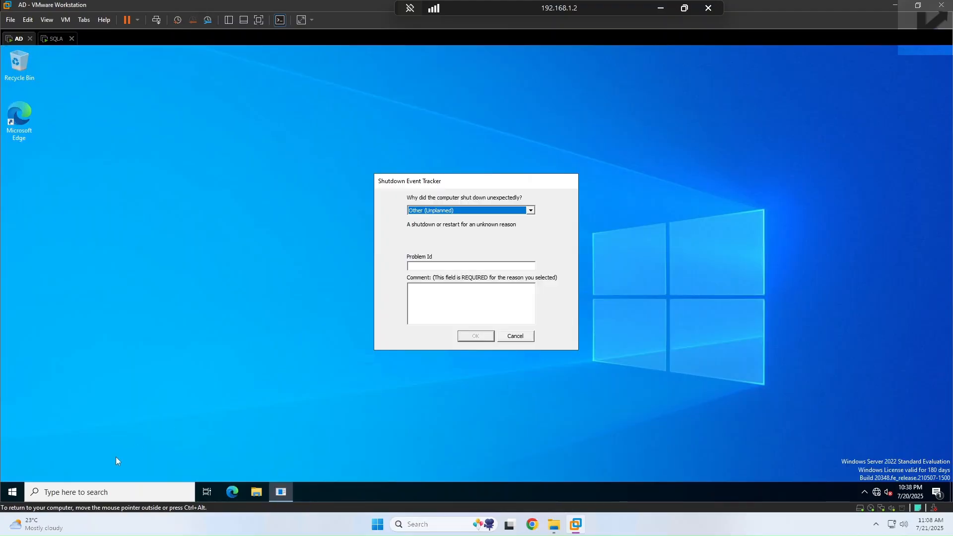
{"action": "left_click", "coordinate": [530, 338]}
Step: Open Active Directory Domains and Trusts to confirm the sql2025lab.com domain, then go to SQLA
{"action": "left_click", "coordinate": [17, 491]}
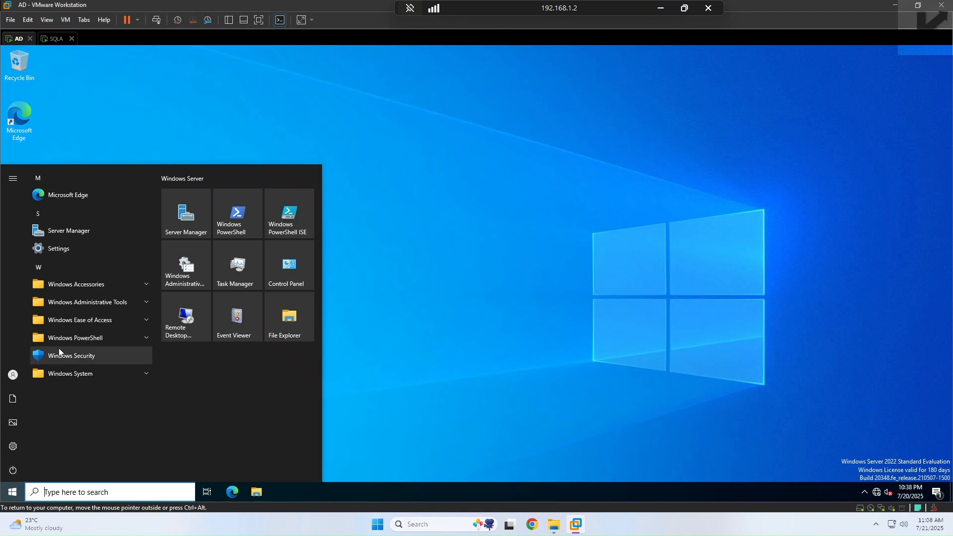
{"action": "left_click", "coordinate": [142, 302]}
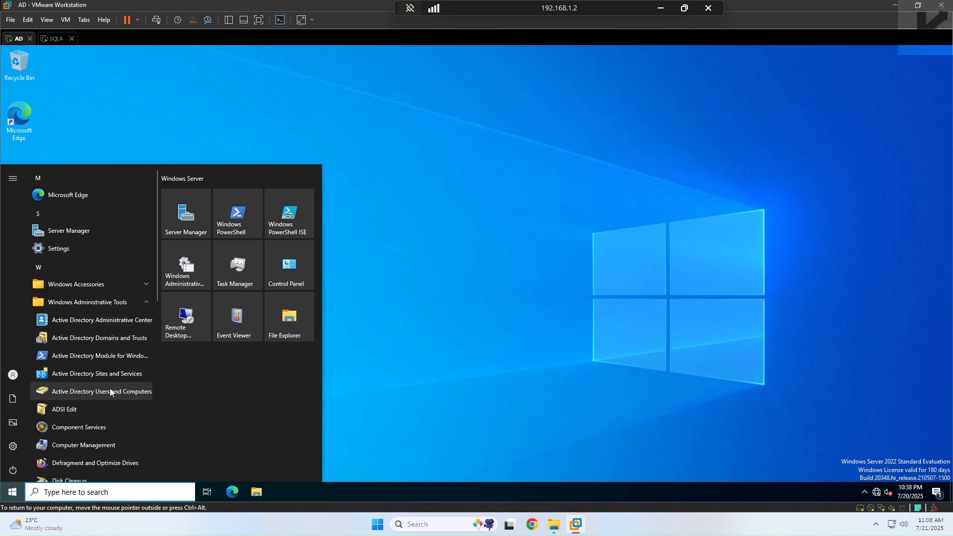
{"action": "left_click", "coordinate": [111, 339]}
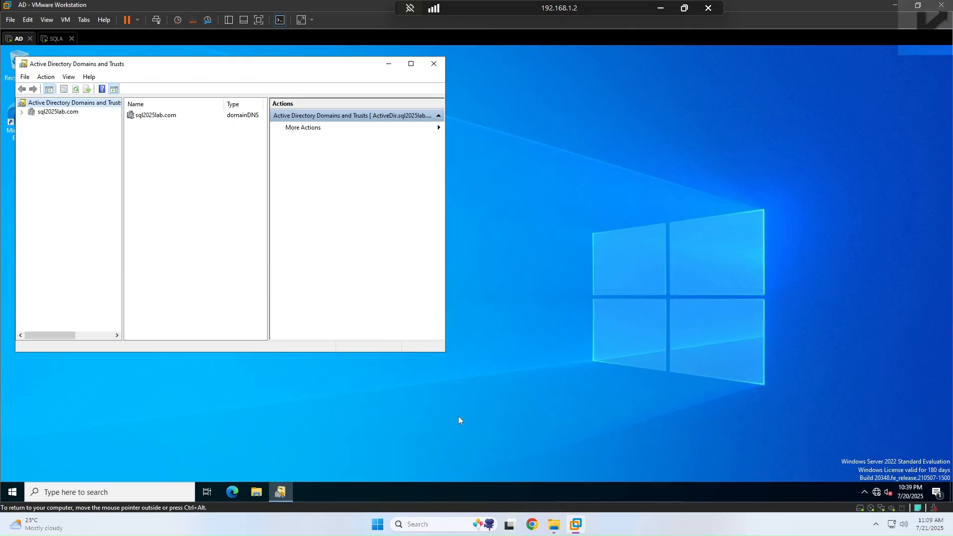
{"action": "left_click", "coordinate": [59, 39]}
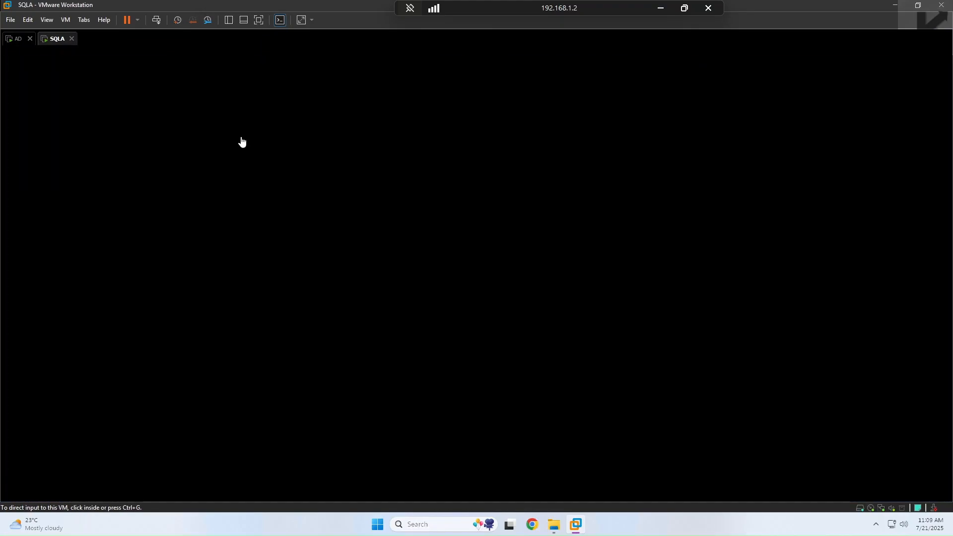
Step: Join SQLA to the sql2025lab.com domain using the Administrator account and its password
{"action": "type", "text": "sq"}
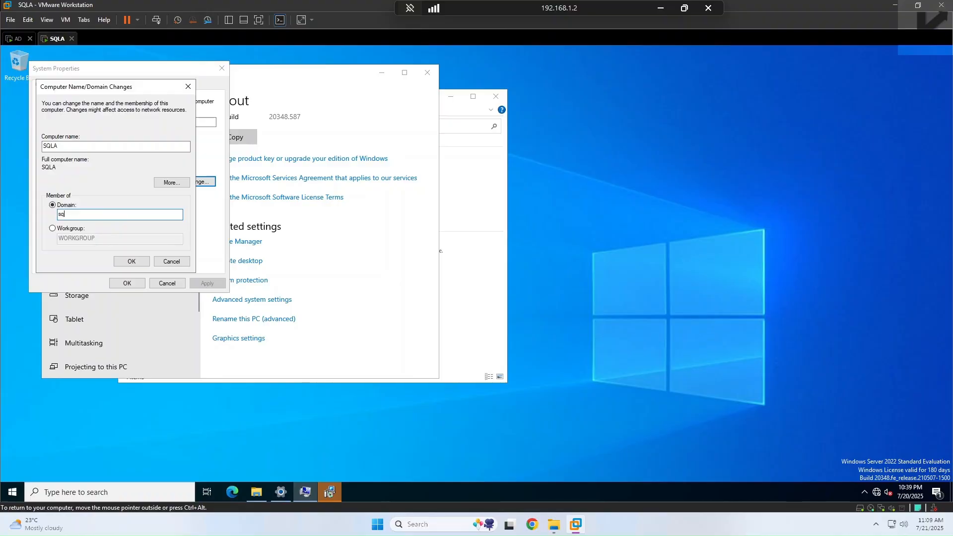
{"action": "type", "text": "l2025lab.com"}
{"action": "left_click", "coordinate": [142, 263]}
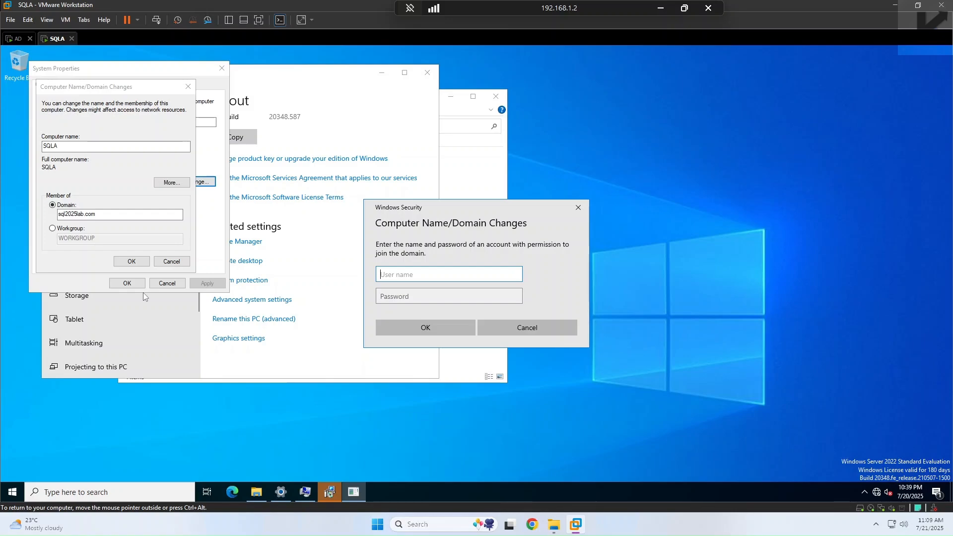
{"action": "type", "text": "Administrator"}
{"action": "key", "text": "Tab"}
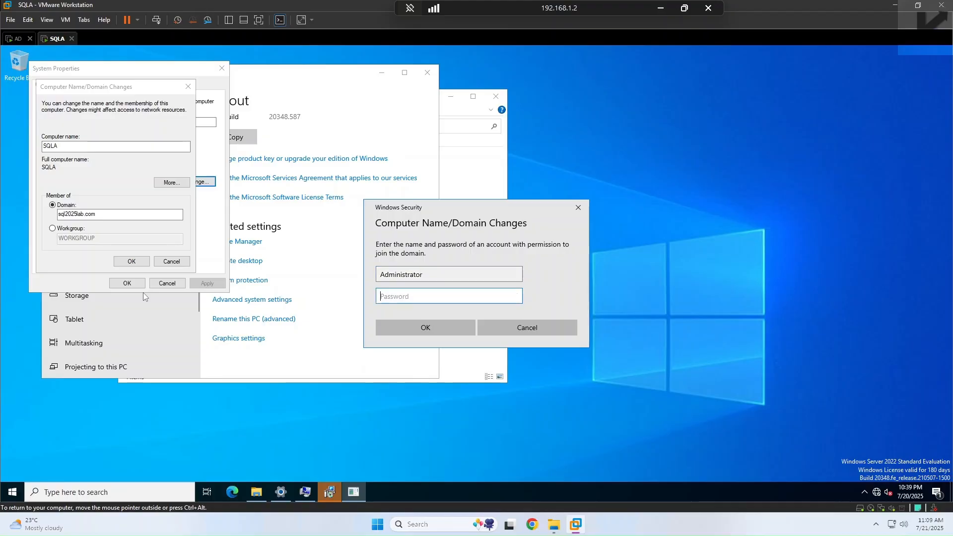
{"action": "type", "text": "••••••••••••"}
{"action": "left_click", "coordinate": [415, 323]}
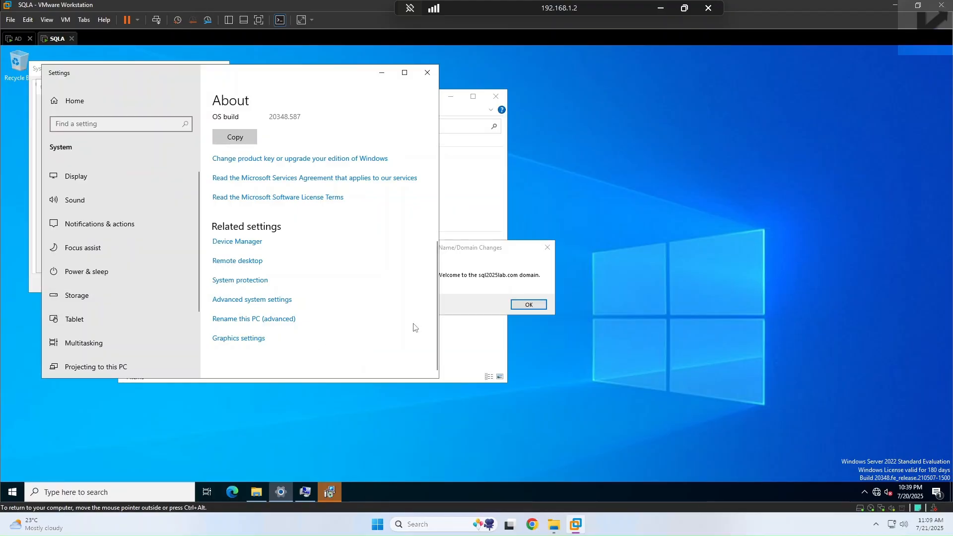
Step: Acknowledge the domain welcome and restart notices, restart SQLA now, and return to the AD machine
{"action": "left_click", "coordinate": [489, 261]}
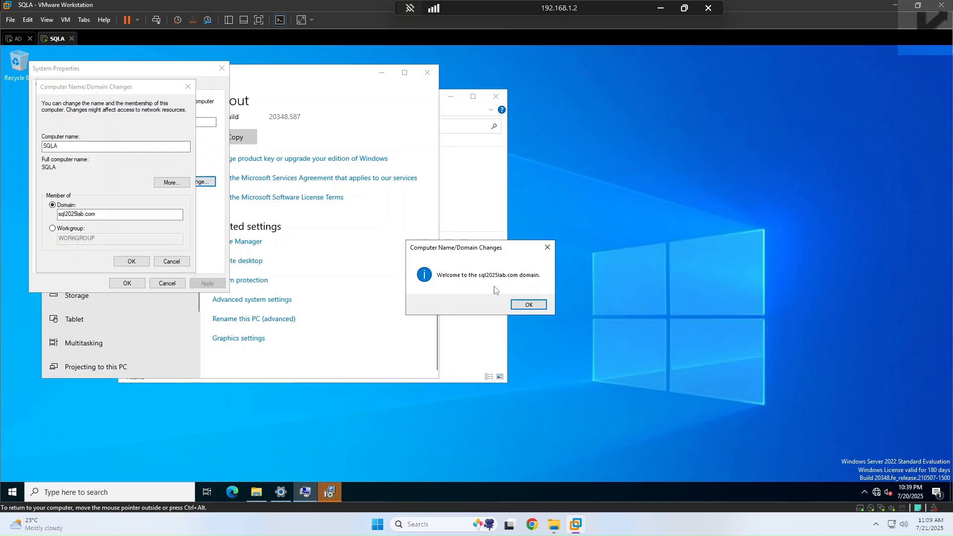
{"action": "left_click", "coordinate": [531, 305]}
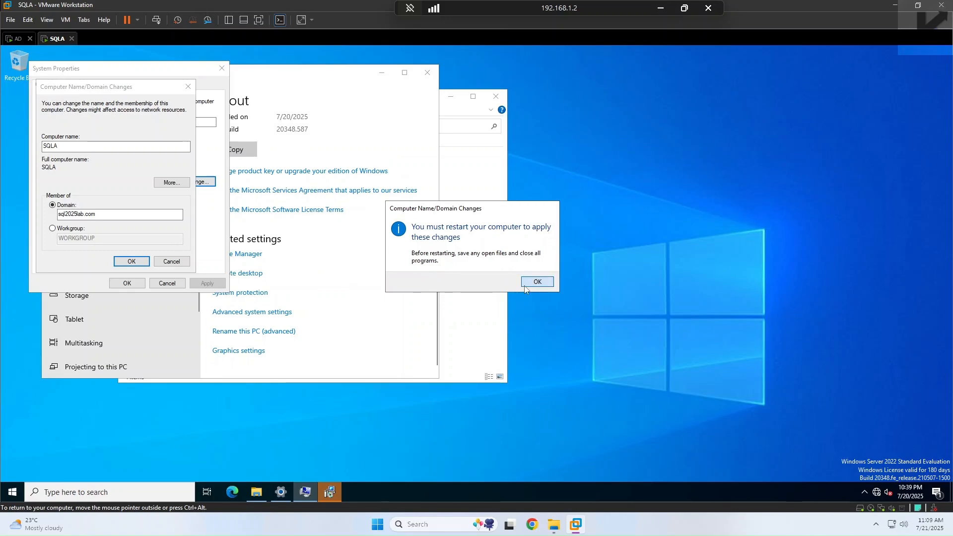
{"action": "left_click", "coordinate": [525, 288]}
{"action": "left_click", "coordinate": [133, 284]}
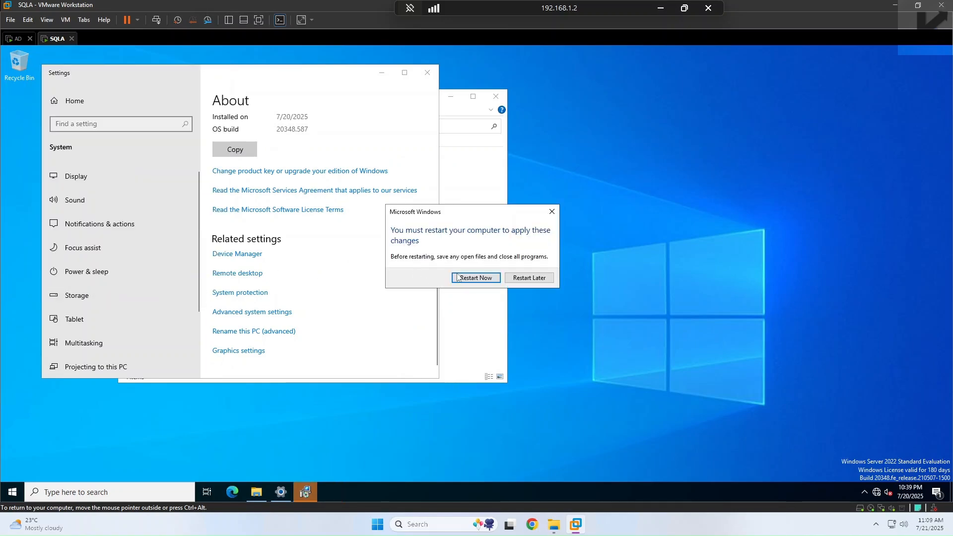
{"action": "left_click", "coordinate": [475, 278]}
{"action": "left_click", "coordinate": [17, 40]}
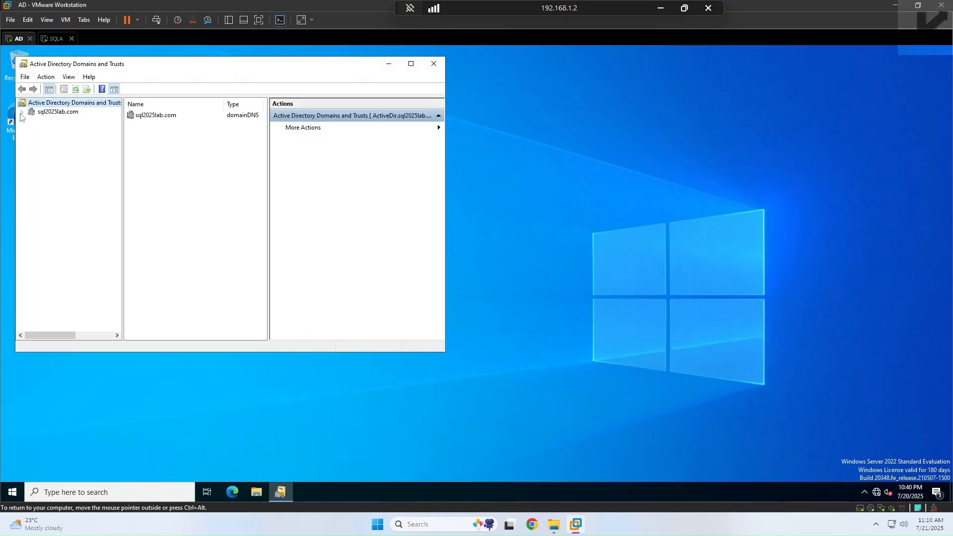
Step: On AD, open Active Directory Users and Computers and find SQLA listed under Computers
{"action": "left_click", "coordinate": [45, 115]}
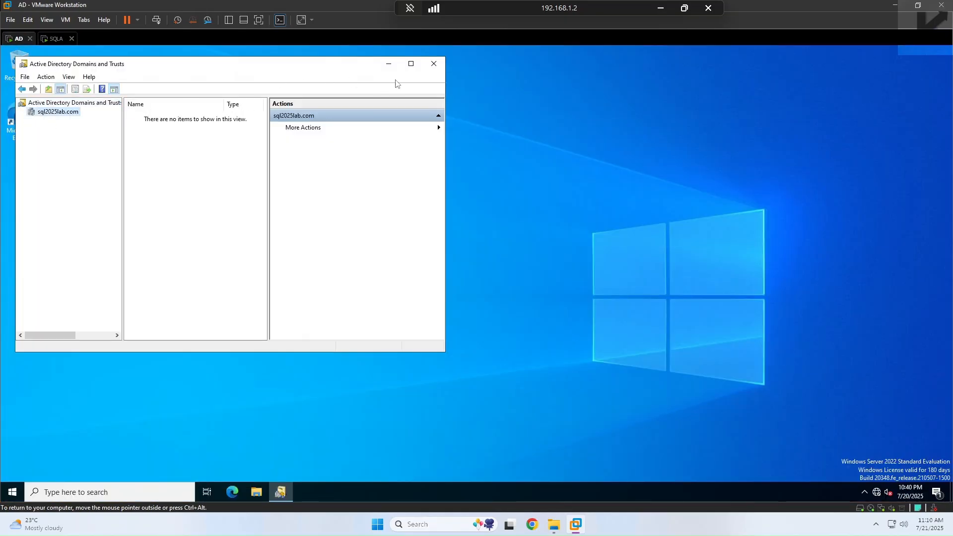
{"action": "left_click", "coordinate": [434, 64]}
{"action": "left_click", "coordinate": [12, 492]}
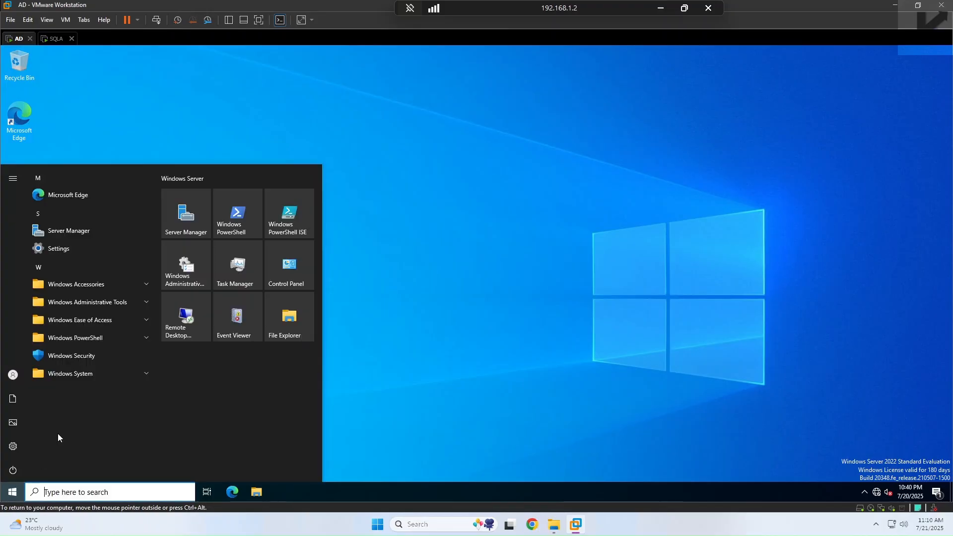
{"action": "left_click", "coordinate": [137, 304]}
{"action": "left_click", "coordinate": [126, 391]}
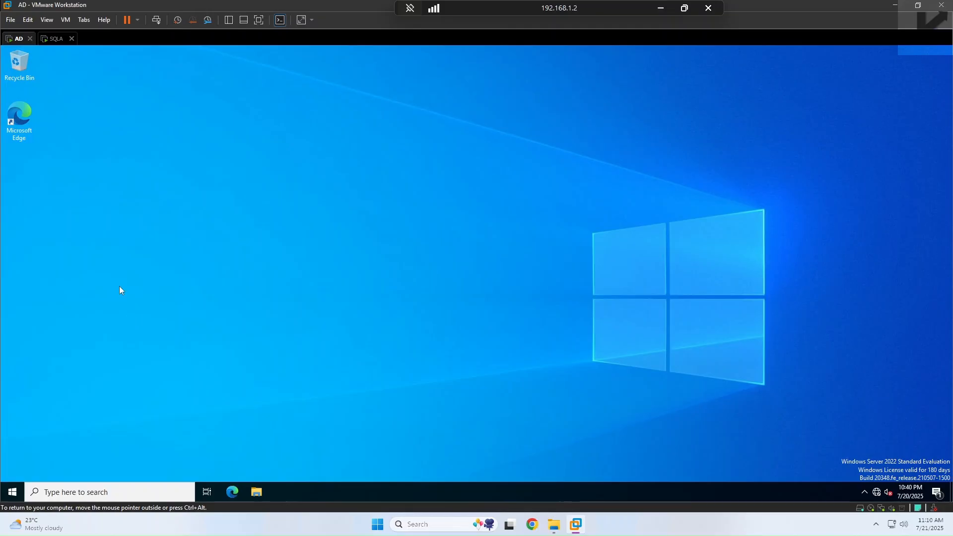
{"action": "left_click", "coordinate": [102, 172]}
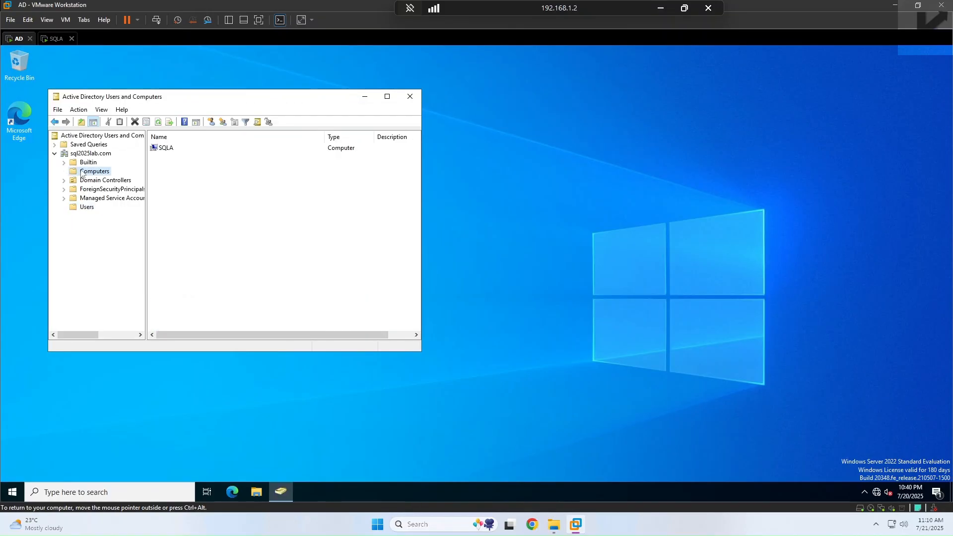
{"action": "left_click", "coordinate": [165, 149]}
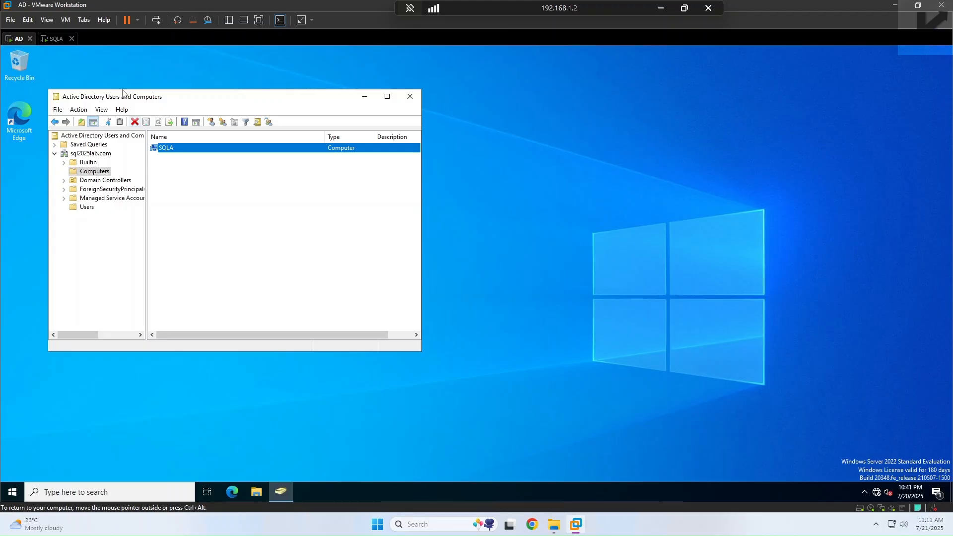
{"action": "left_click", "coordinate": [56, 40]}
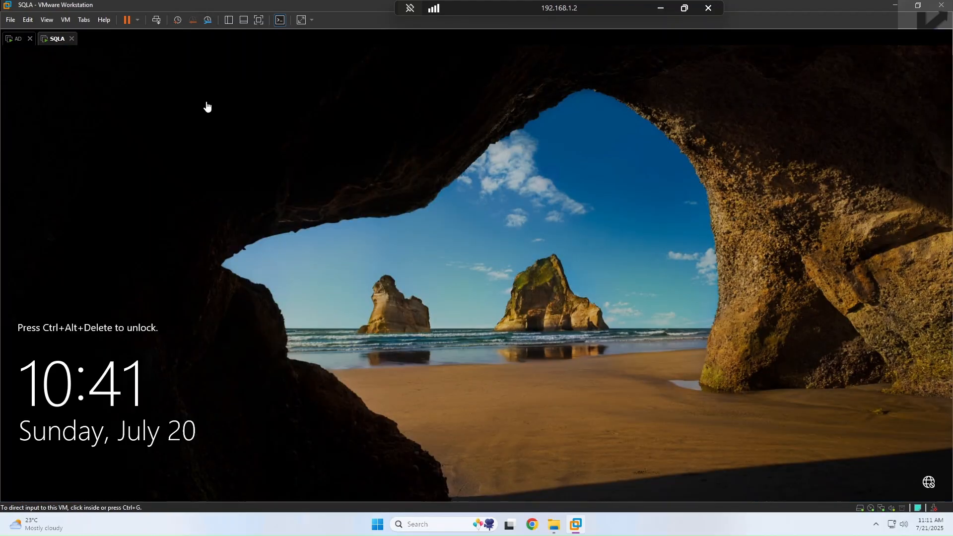
Step: Sign in to SQLA as Administrator and close Server Manager
{"action": "left_click", "coordinate": [156, 20]}
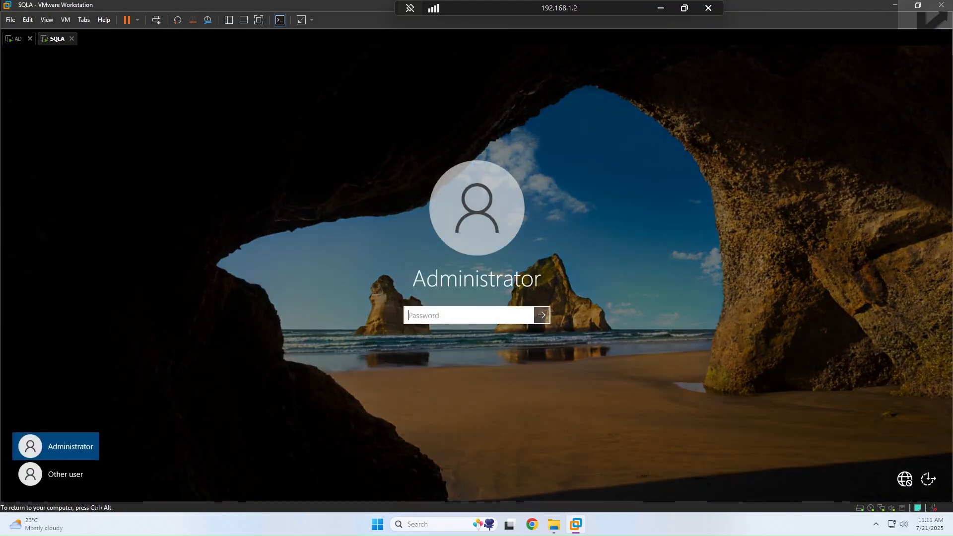
{"action": "type", "text": "••••••••••••"}
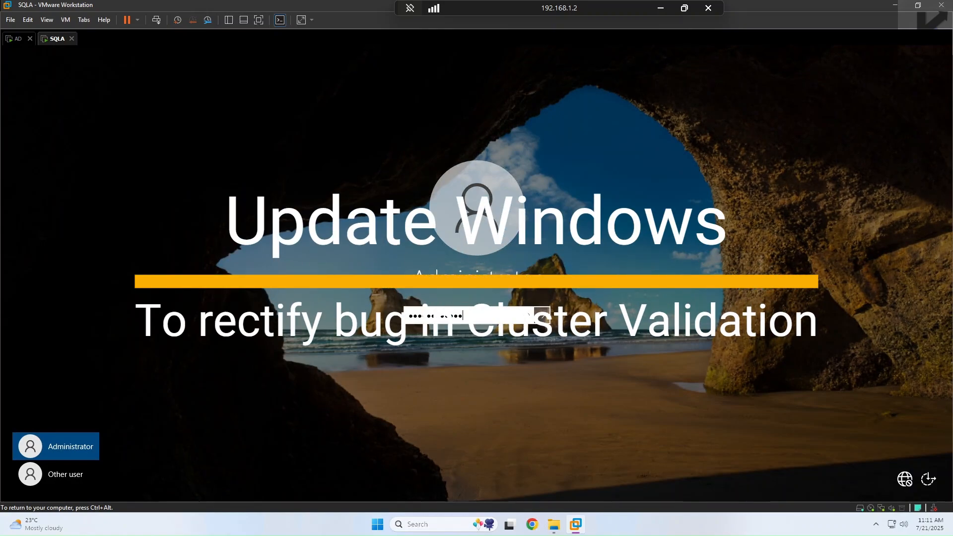
{"action": "key", "text": "Return"}
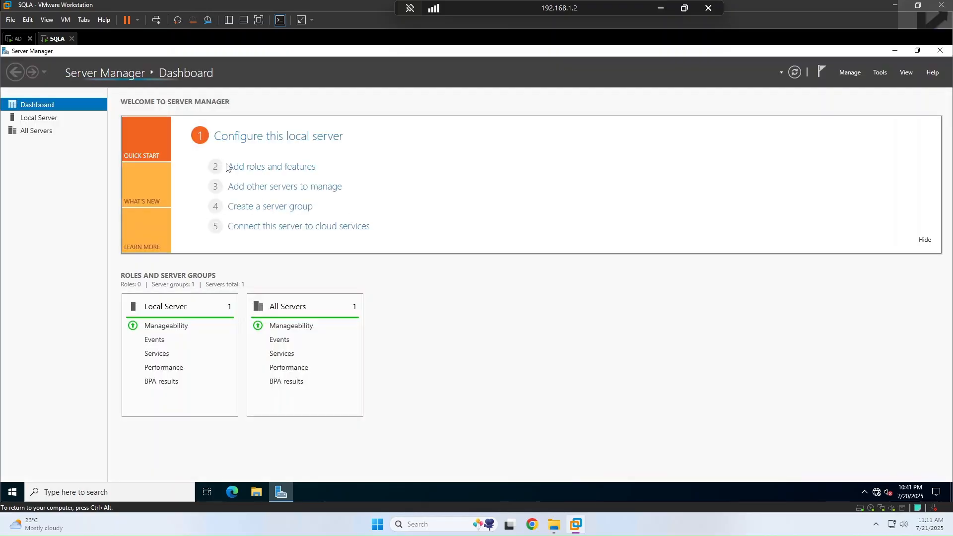
{"action": "left_click", "coordinate": [939, 51]}
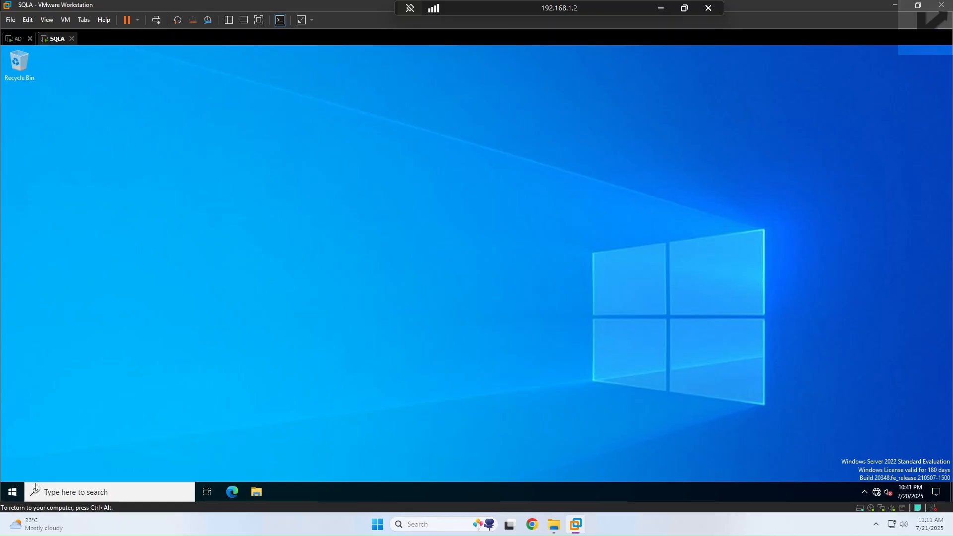
Step: Check SQLA for Windows updates under Settings > Update & Security
{"action": "left_click", "coordinate": [12, 492]}
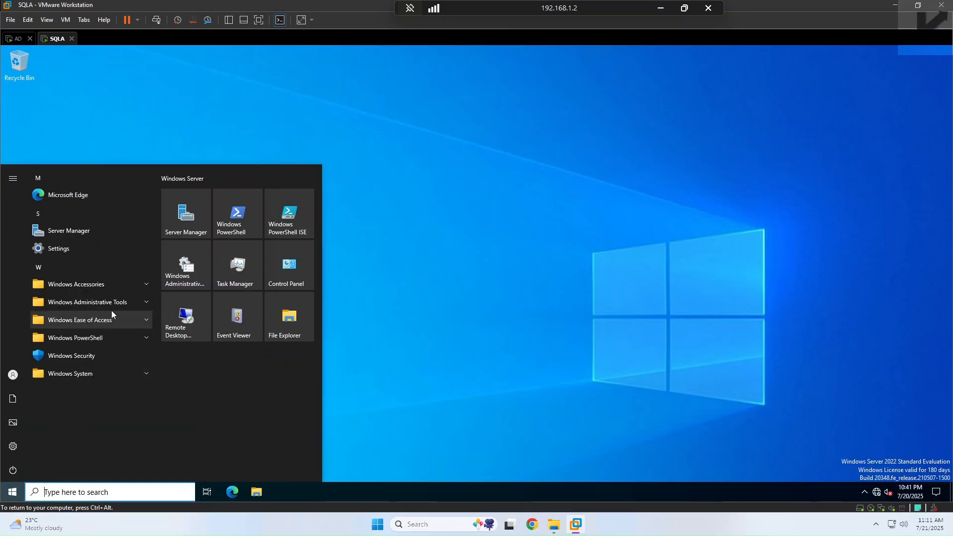
{"action": "left_click", "coordinate": [141, 301]}
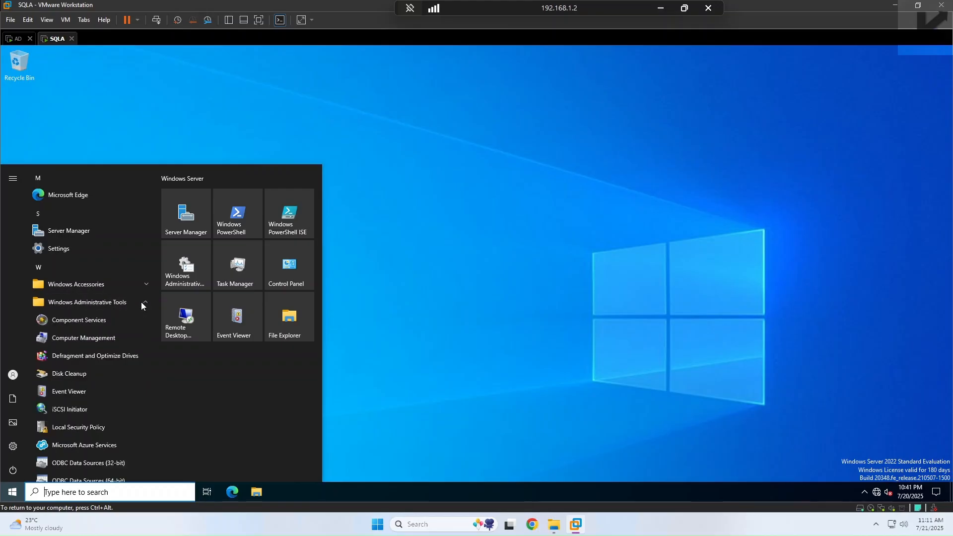
{"action": "left_click", "coordinate": [12, 447]}
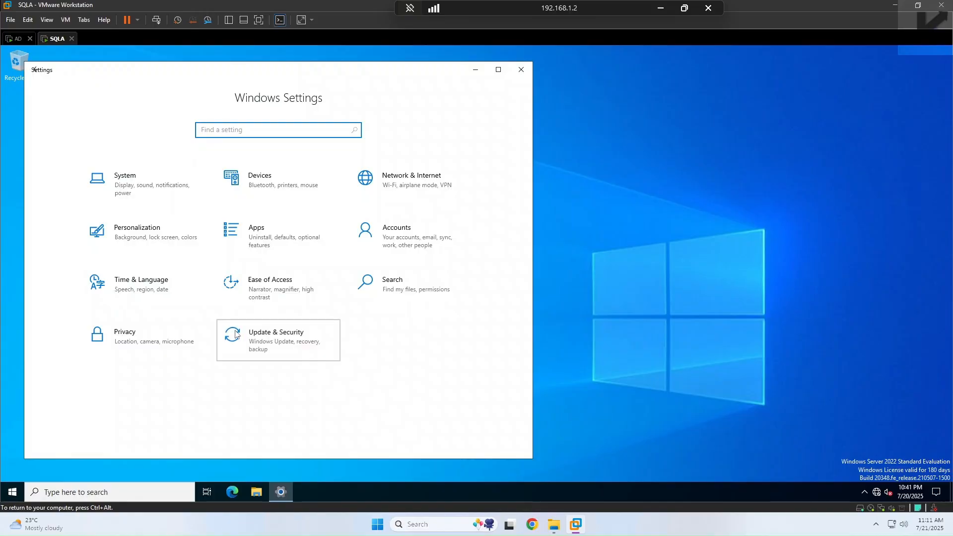
{"action": "left_click", "coordinate": [236, 334]}
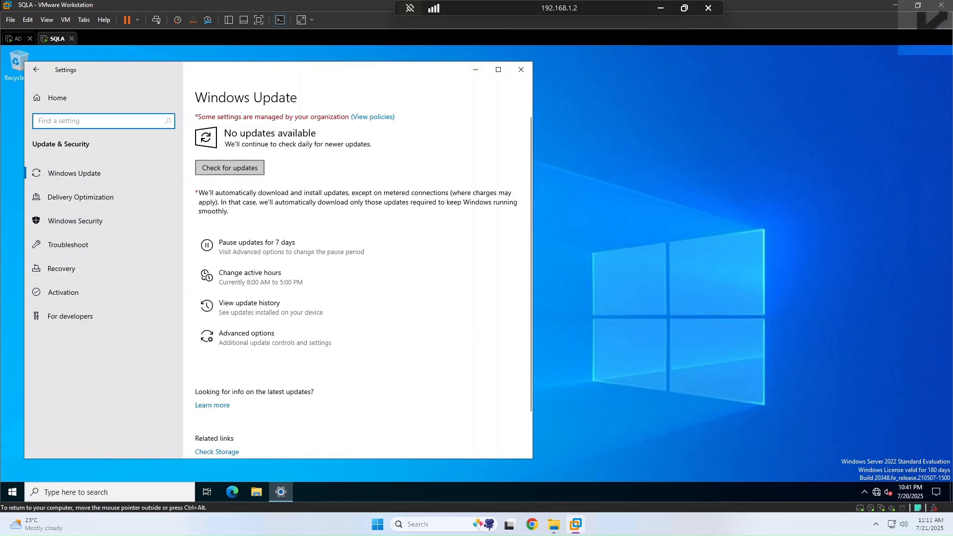
{"action": "left_click", "coordinate": [228, 169]}
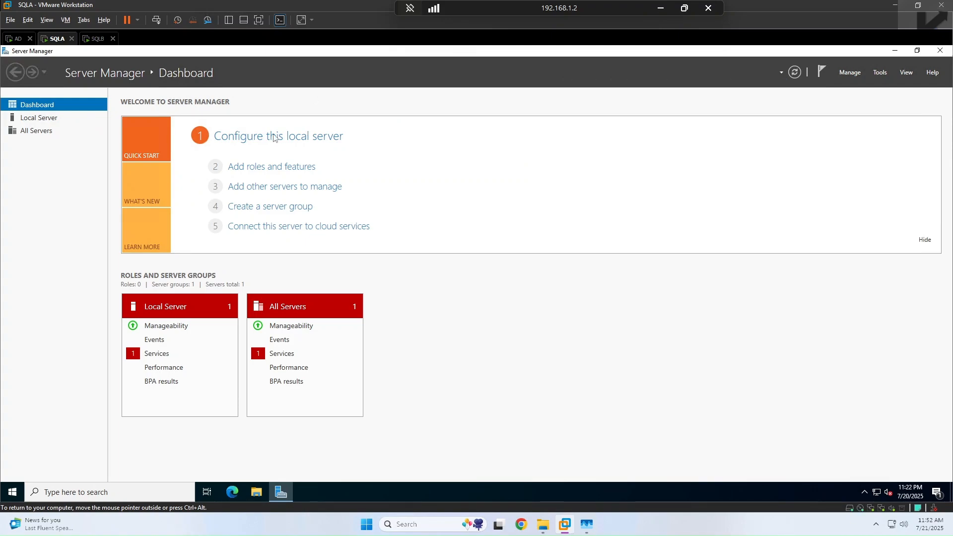
Step: On SQLA, run Add Roles and Features and advance past server roles unchanged to Select features
{"action": "left_click", "coordinate": [104, 40]}
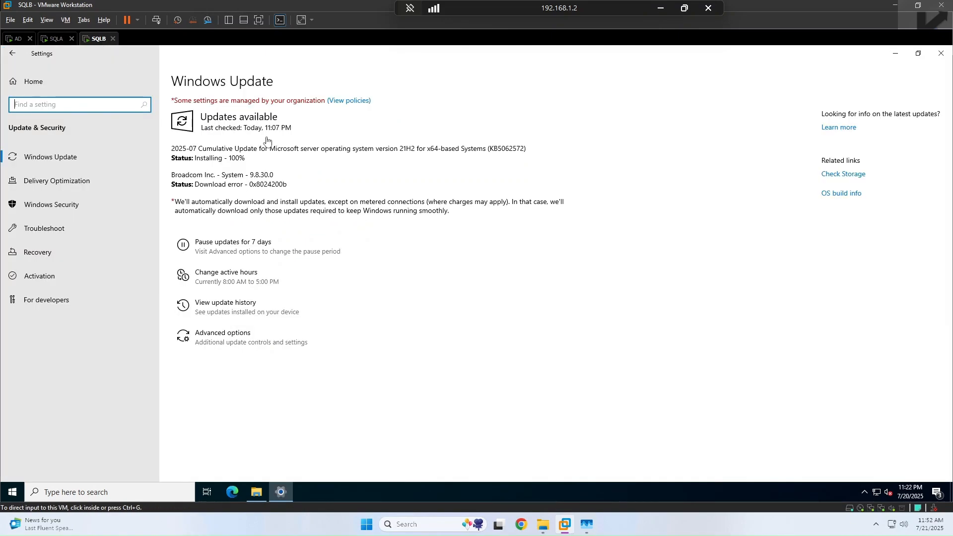
{"action": "left_click", "coordinate": [54, 40]}
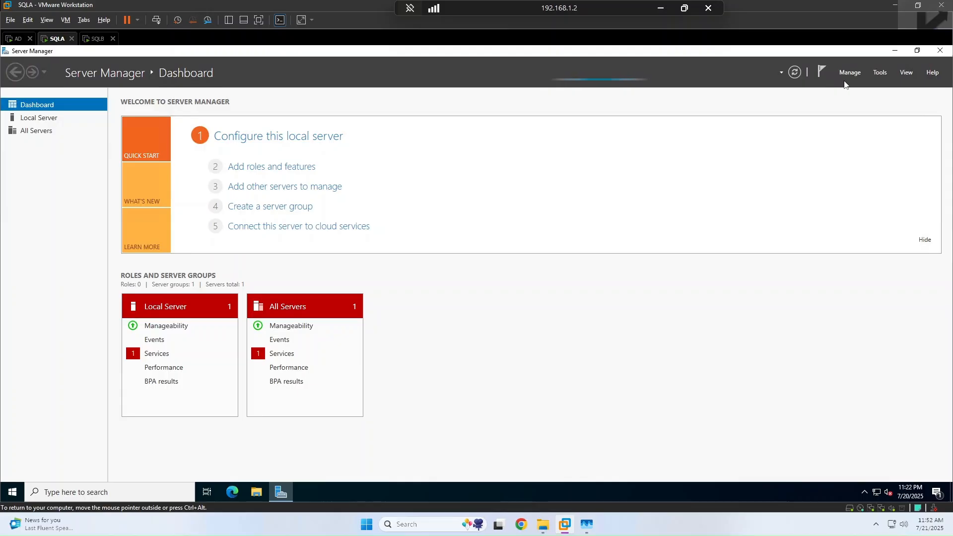
{"action": "left_click", "coordinate": [850, 73]}
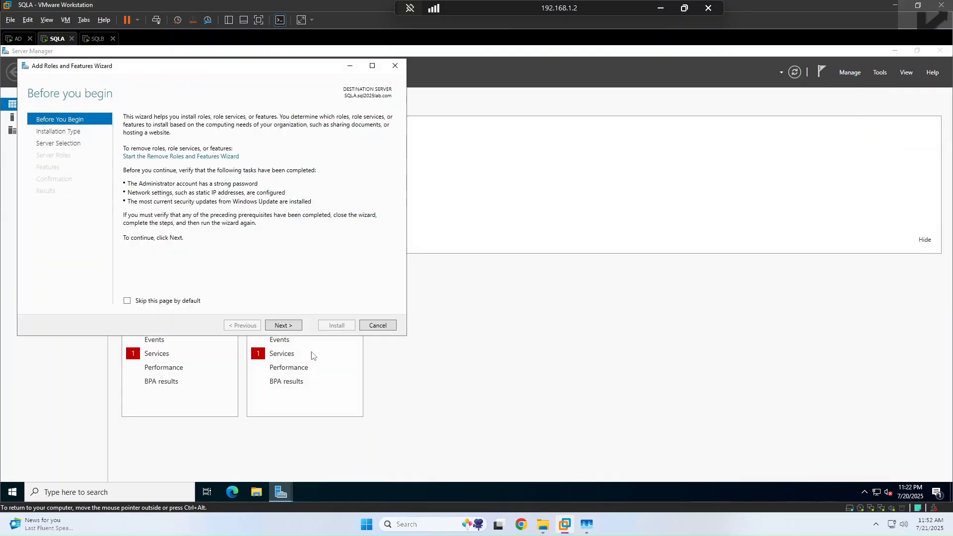
{"action": "left_click", "coordinate": [287, 326]}
{"action": "left_click", "coordinate": [285, 326]}
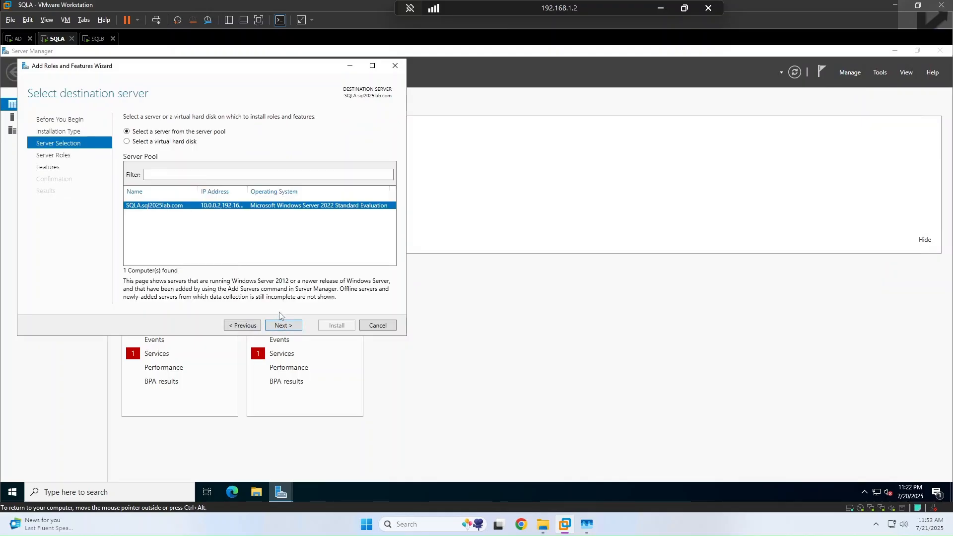
{"action": "left_click", "coordinate": [291, 329]}
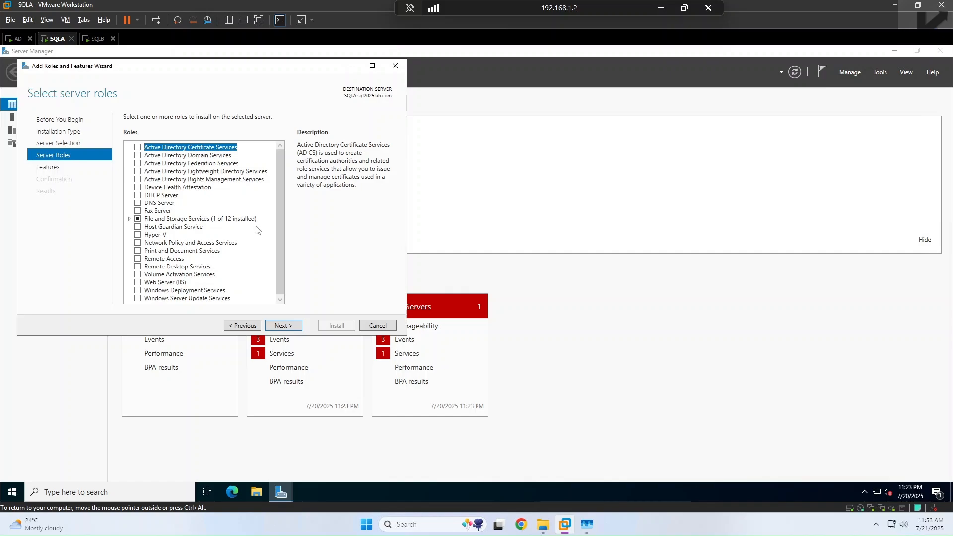
{"action": "scroll", "coordinate": [251, 239], "scroll_direction": "down", "scroll_amount": 1}
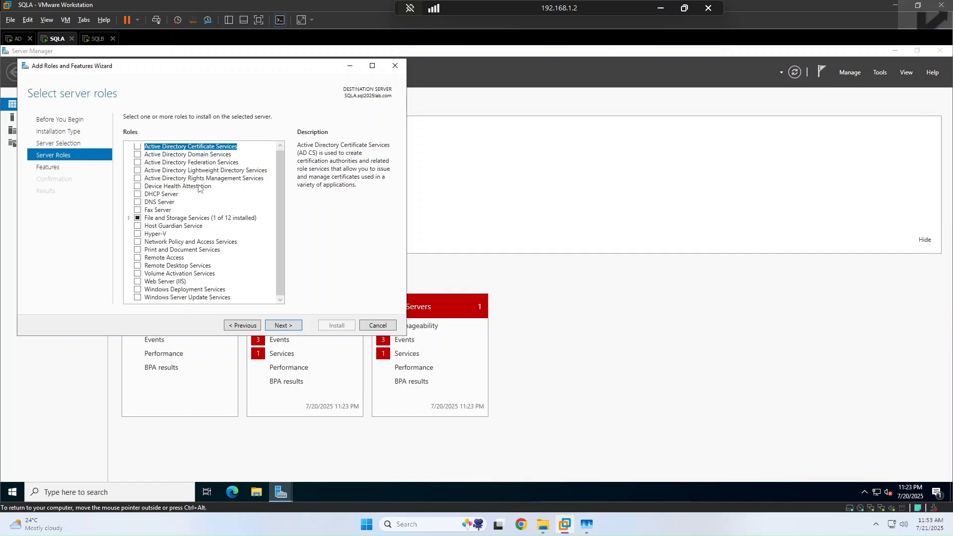
{"action": "scroll", "coordinate": [192, 166], "scroll_direction": "up", "scroll_amount": 1}
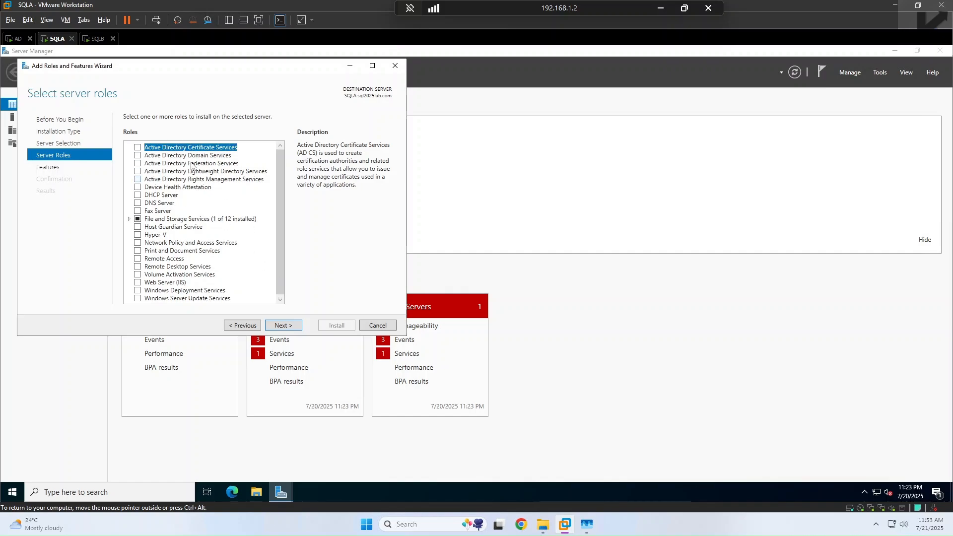
{"action": "left_click", "coordinate": [294, 326]}
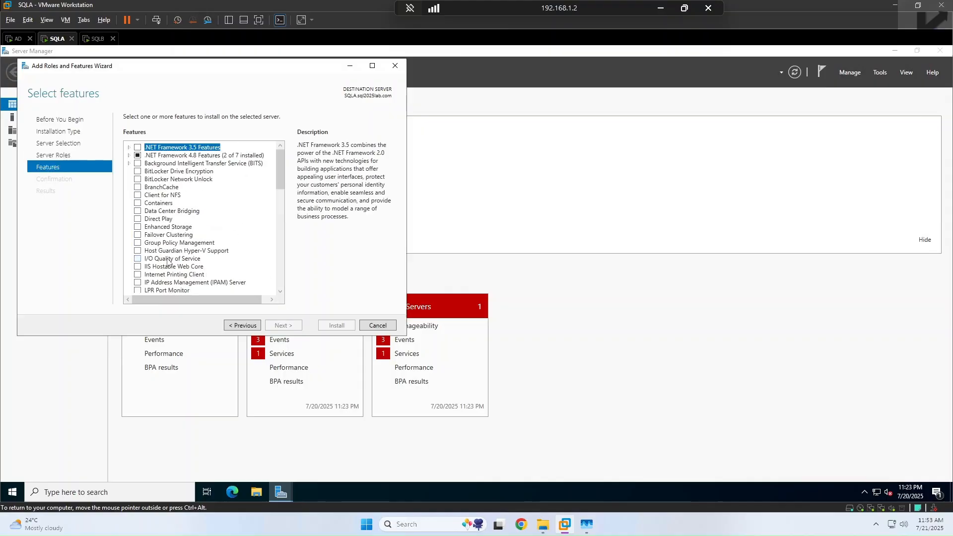
Step: Add Failover Clustering with its management tools, allow automatic restart, and begin installation
{"action": "left_click", "coordinate": [148, 237]}
{"action": "left_click", "coordinate": [138, 235]}
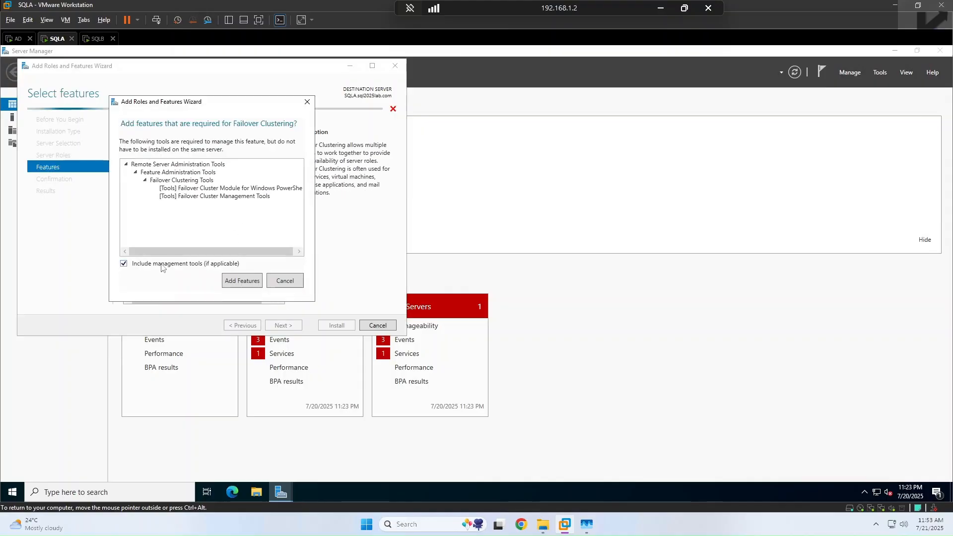
{"action": "left_click", "coordinate": [243, 282]}
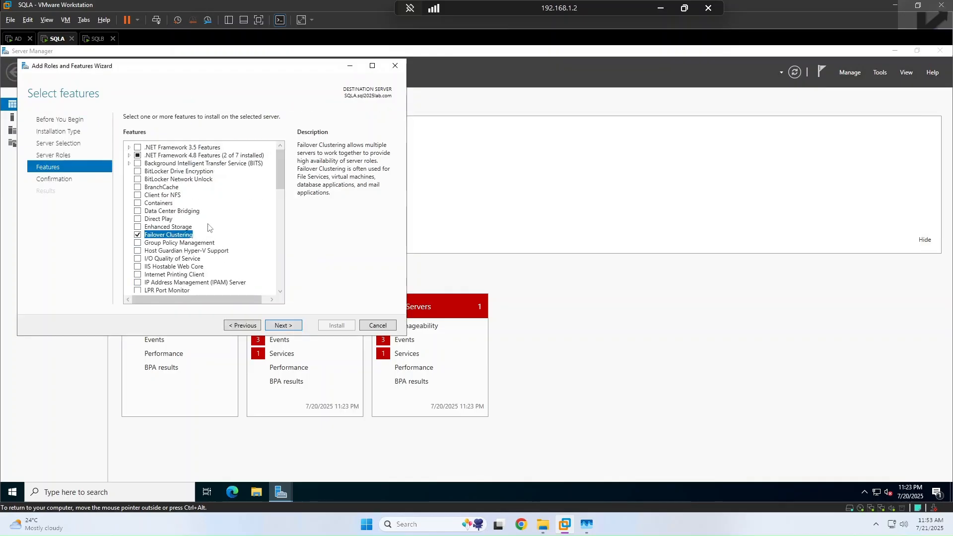
{"action": "left_click", "coordinate": [282, 326]}
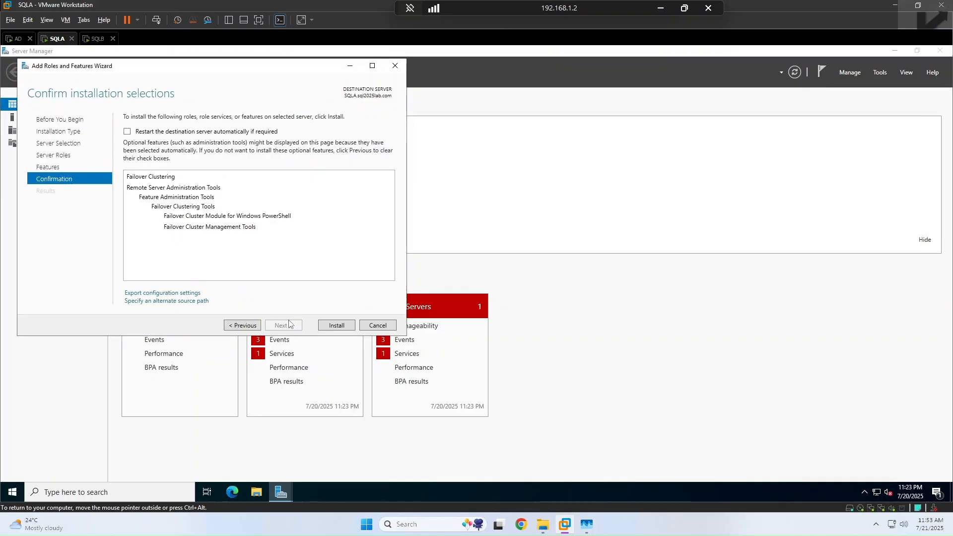
{"action": "left_click", "coordinate": [157, 132]}
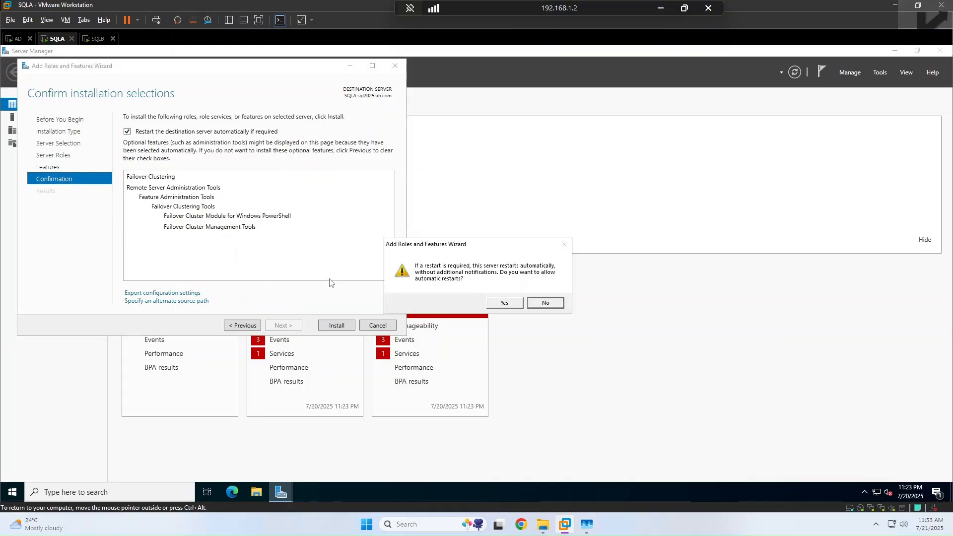
{"action": "left_click", "coordinate": [504, 303]}
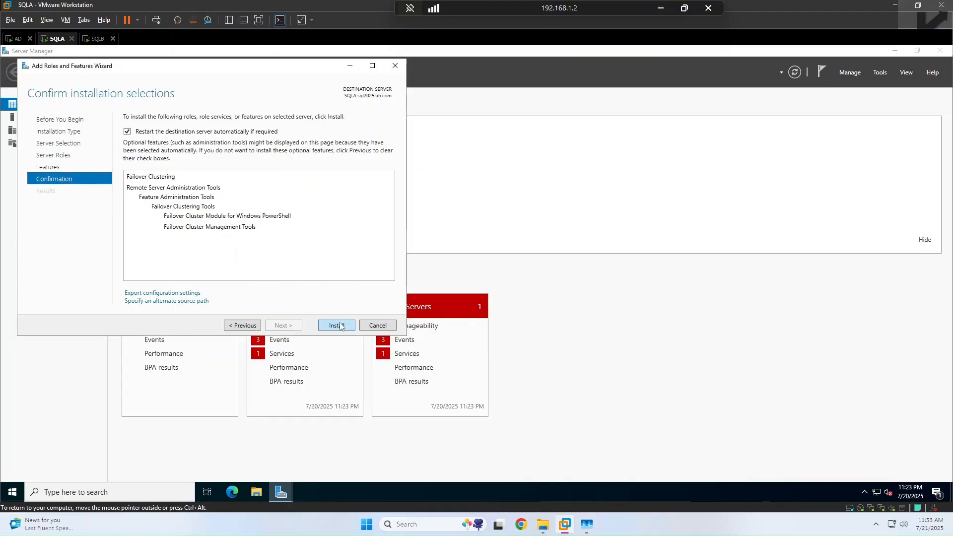
{"action": "left_click", "coordinate": [343, 326]}
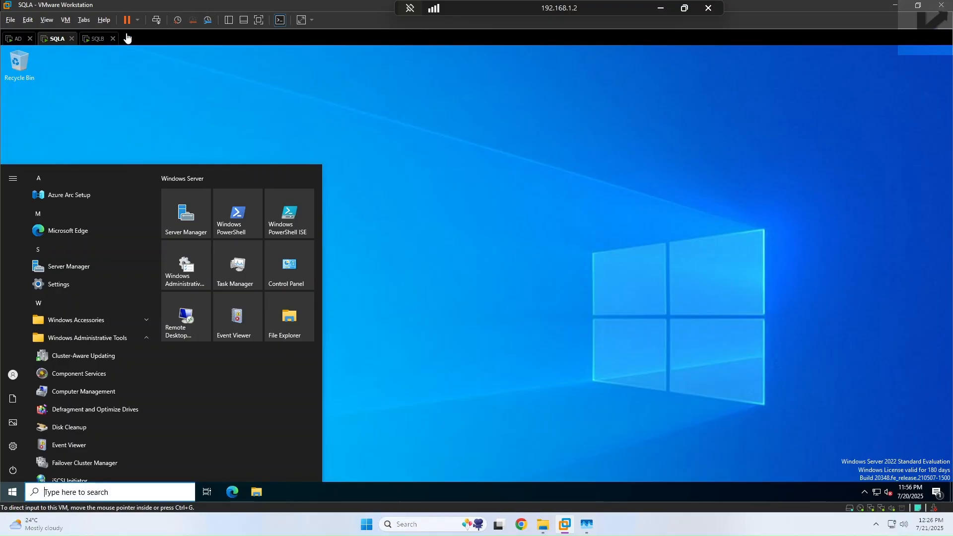
Step: Close Server Manager on SQLB, browse its Administrative Tools, then launch Failover Cluster Manager on SQLA
{"action": "left_click", "coordinate": [93, 41]}
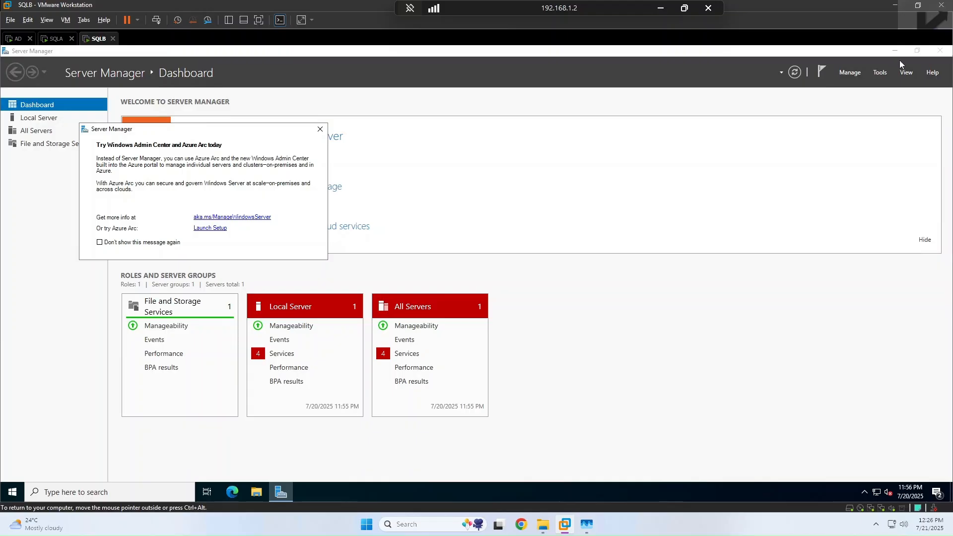
{"action": "left_click", "coordinate": [940, 51]}
{"action": "left_click", "coordinate": [58, 39]}
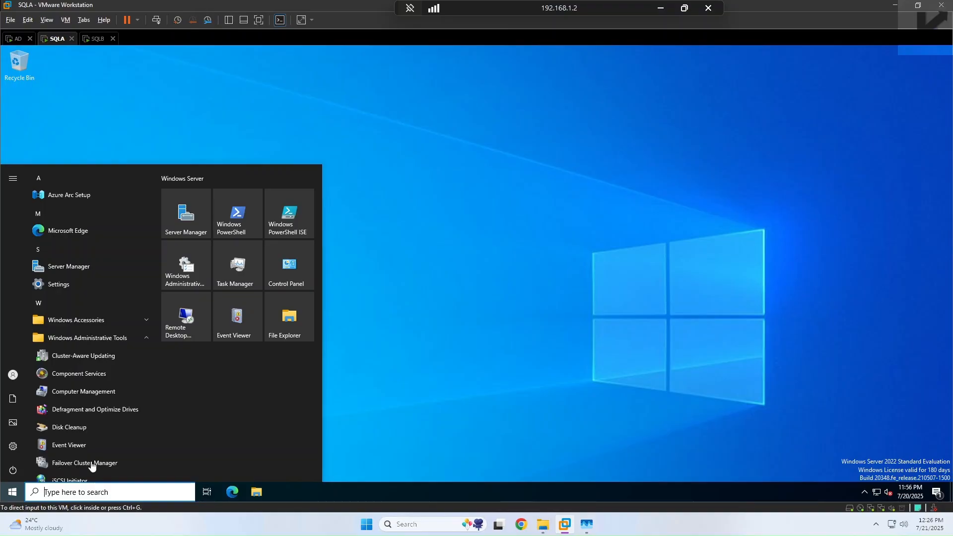
{"action": "left_click", "coordinate": [94, 40]}
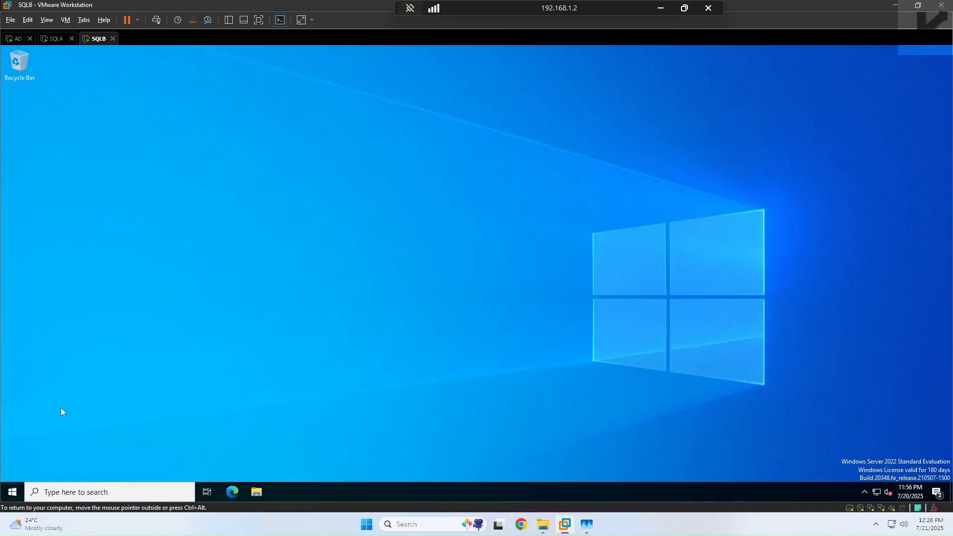
{"action": "left_click", "coordinate": [12, 490]}
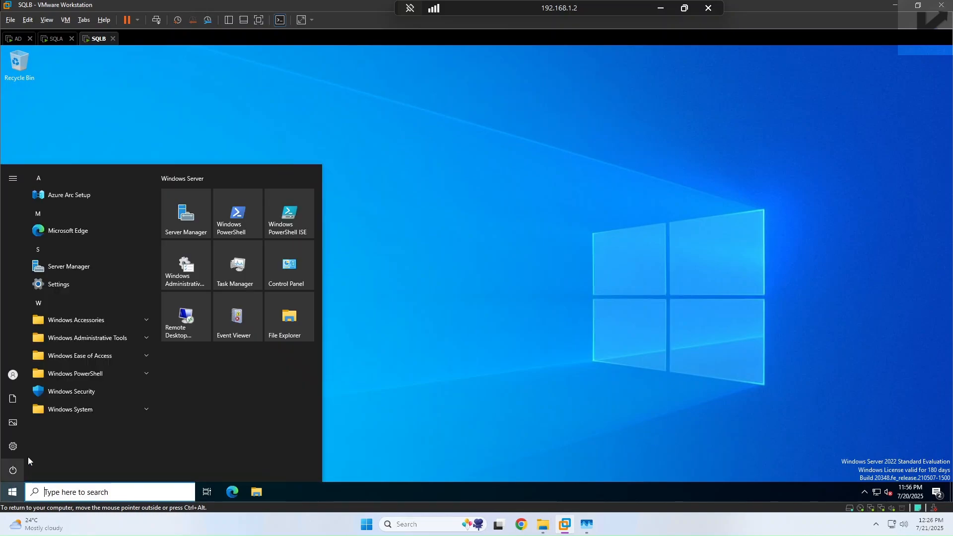
{"action": "left_click", "coordinate": [141, 337]}
{"action": "scroll", "coordinate": [74, 397], "scroll_direction": "down", "scroll_amount": 1}
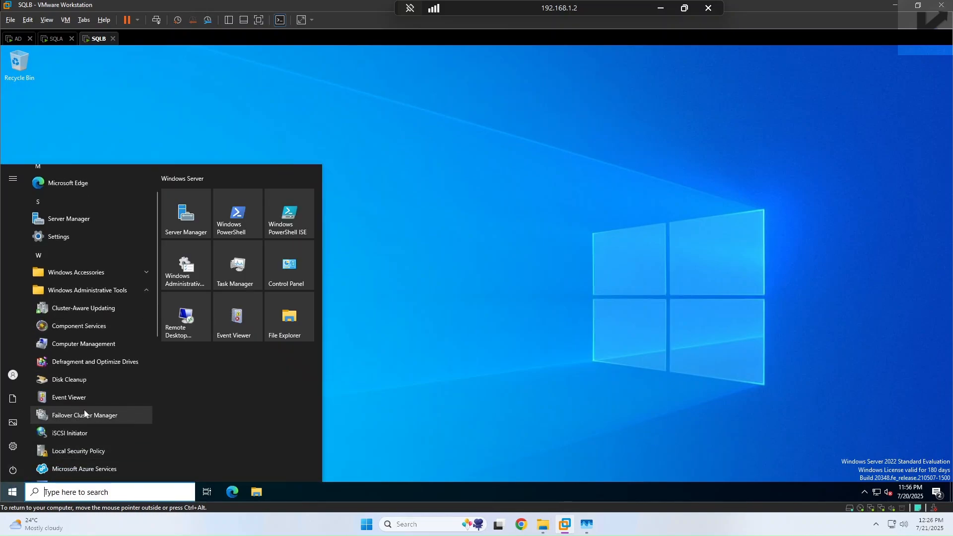
{"action": "left_click", "coordinate": [55, 38]}
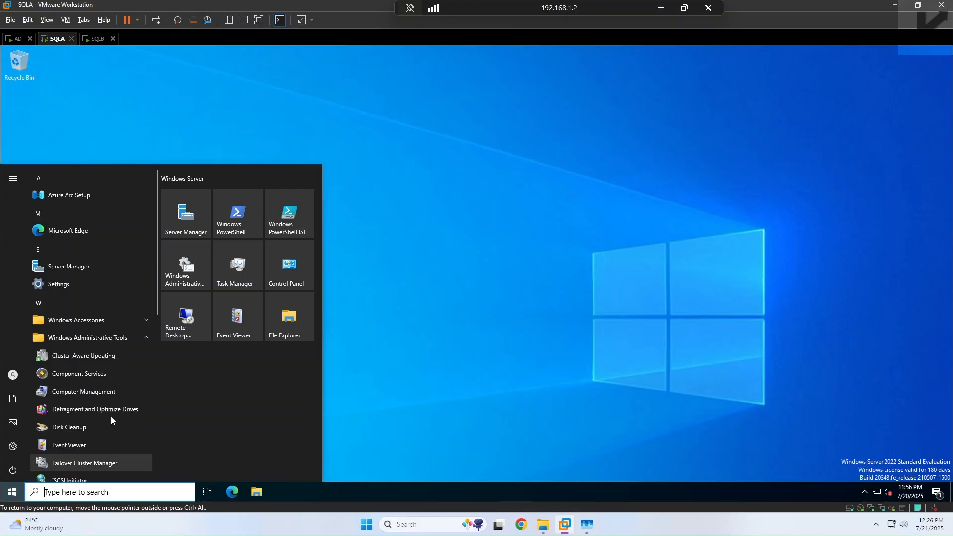
{"action": "left_click", "coordinate": [93, 464]}
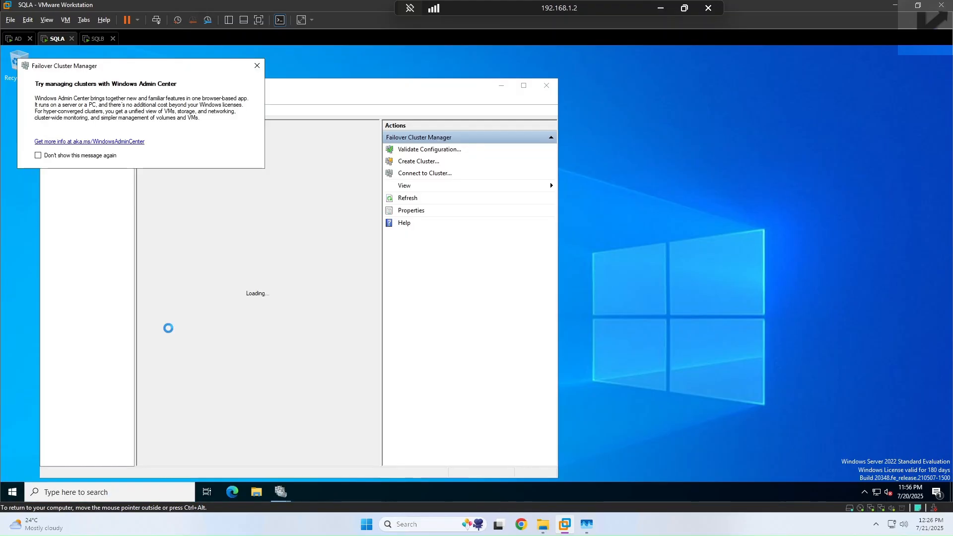
Step: Maximize Failover Cluster Manager, start Validate Configuration, and search the domain for computers to add
{"action": "left_click", "coordinate": [257, 66]}
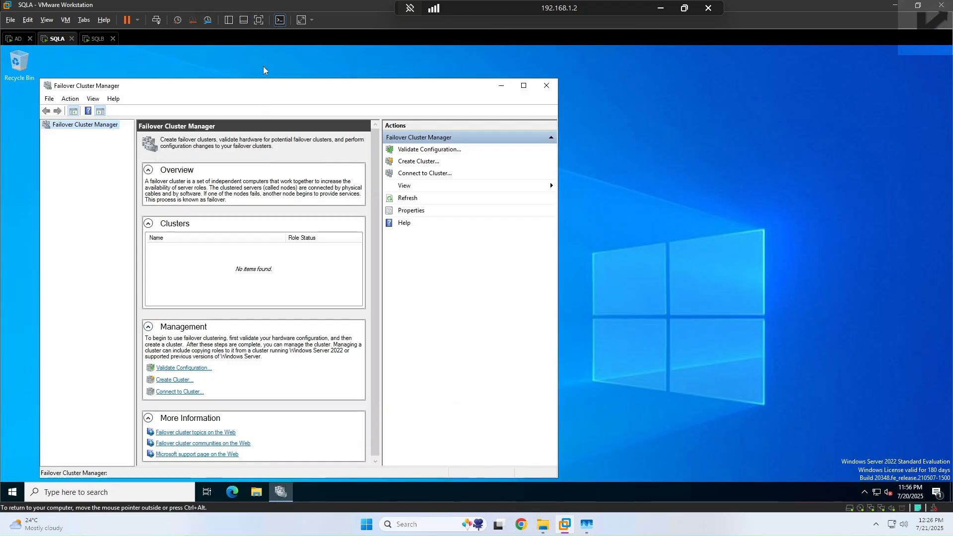
{"action": "left_click", "coordinate": [524, 86]}
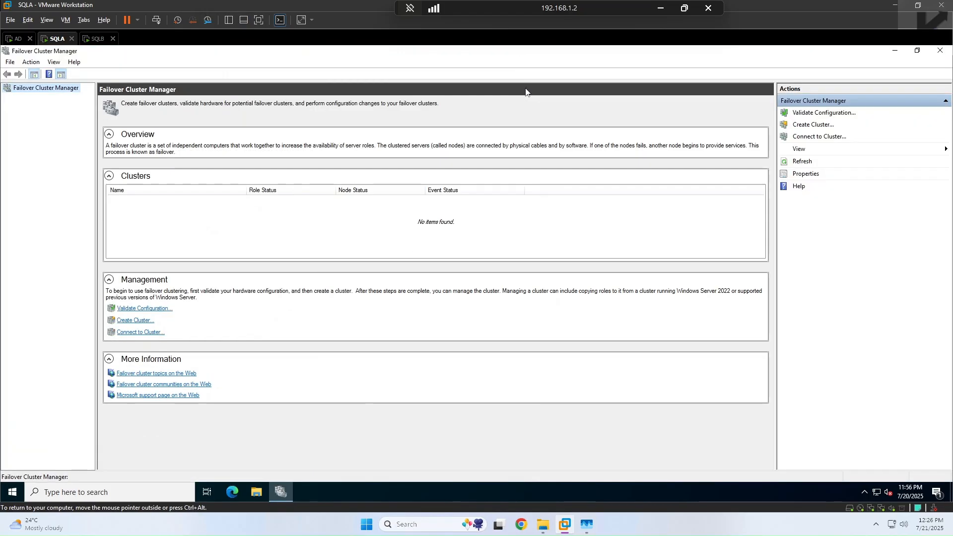
{"action": "left_click", "coordinate": [159, 310]}
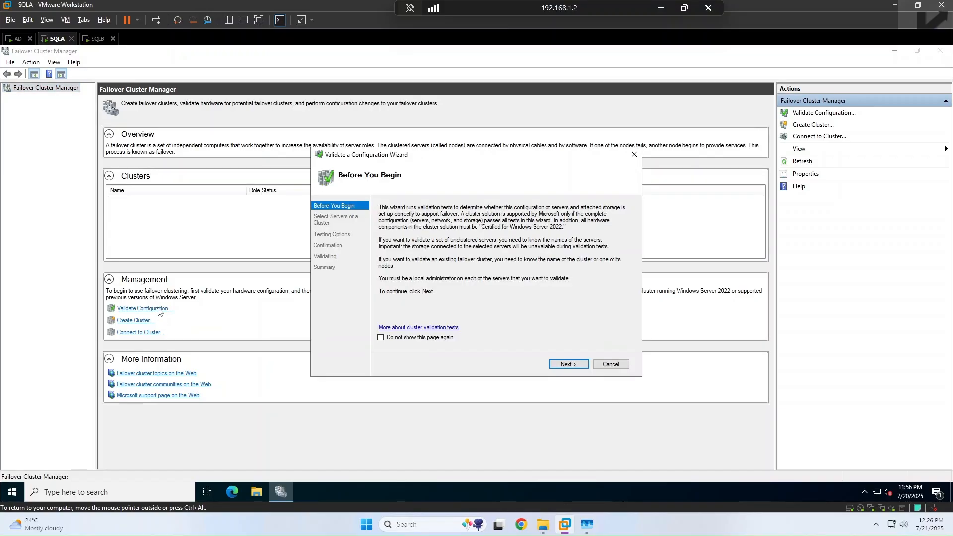
{"action": "left_click", "coordinate": [584, 365]}
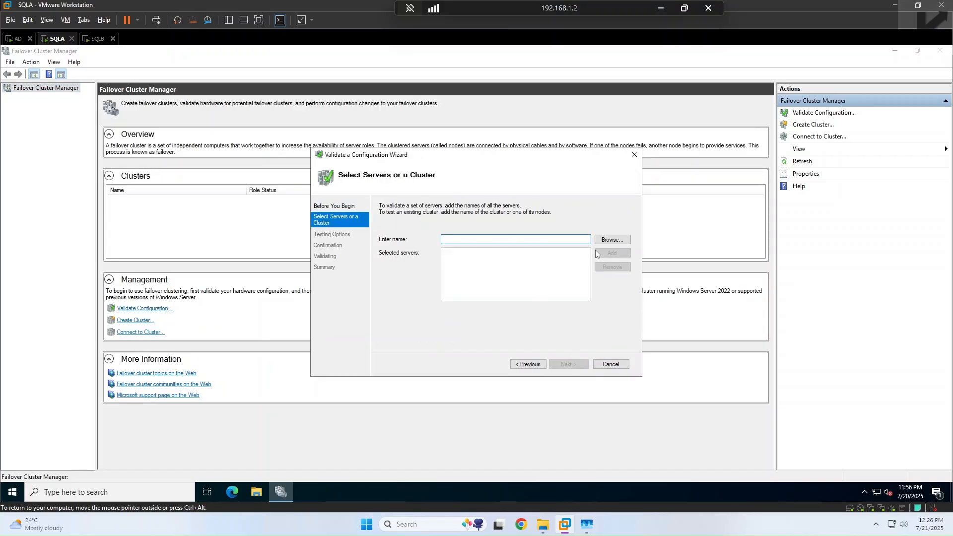
{"action": "left_click", "coordinate": [612, 241]}
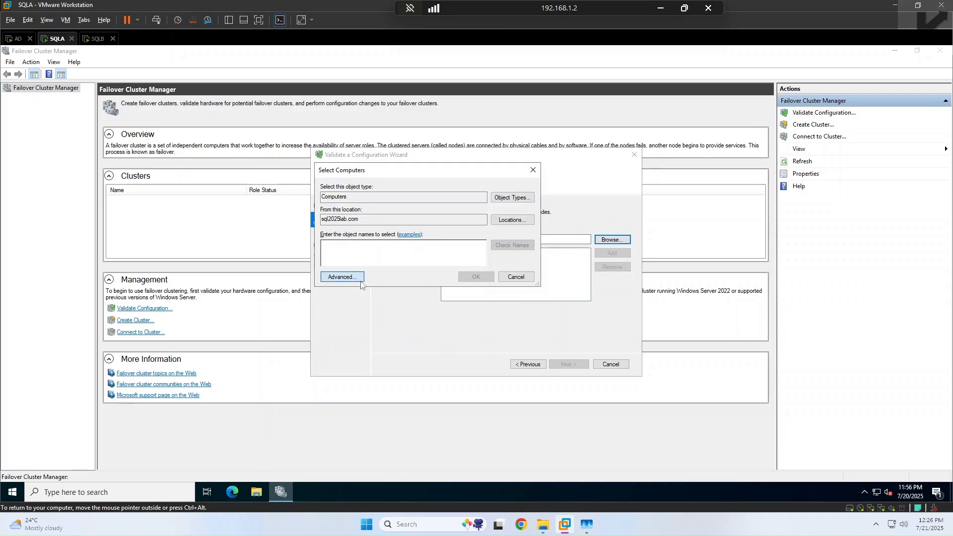
{"action": "left_click", "coordinate": [342, 277]}
{"action": "left_click", "coordinate": [545, 279]}
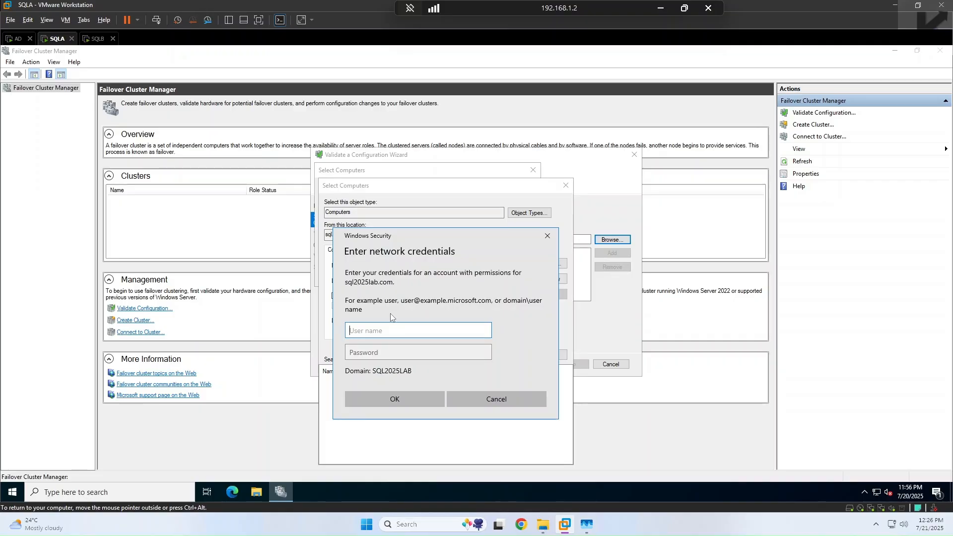
Step: Cancel the credentials prompt and computer search dialogs, then close Failover Cluster Manager
{"action": "left_click", "coordinate": [547, 236]}
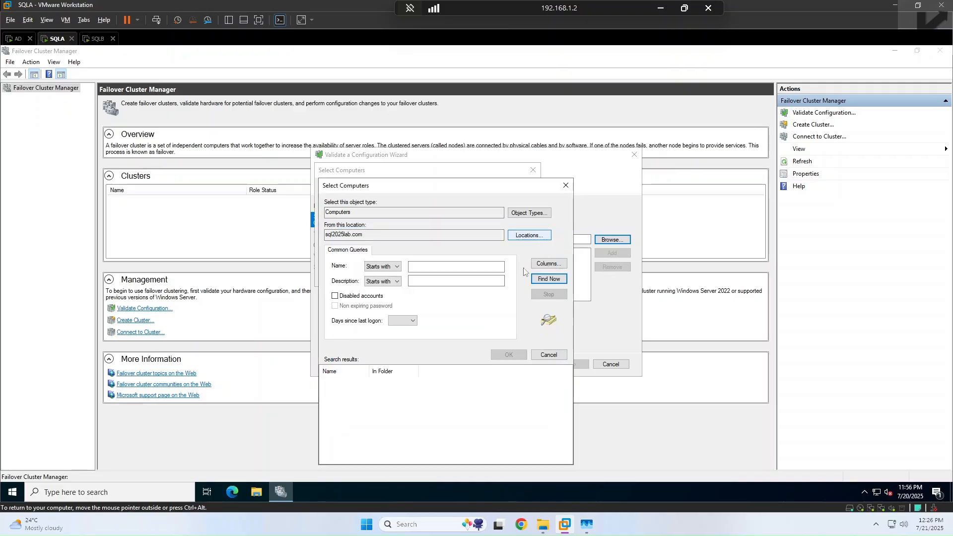
{"action": "left_click", "coordinate": [550, 355]}
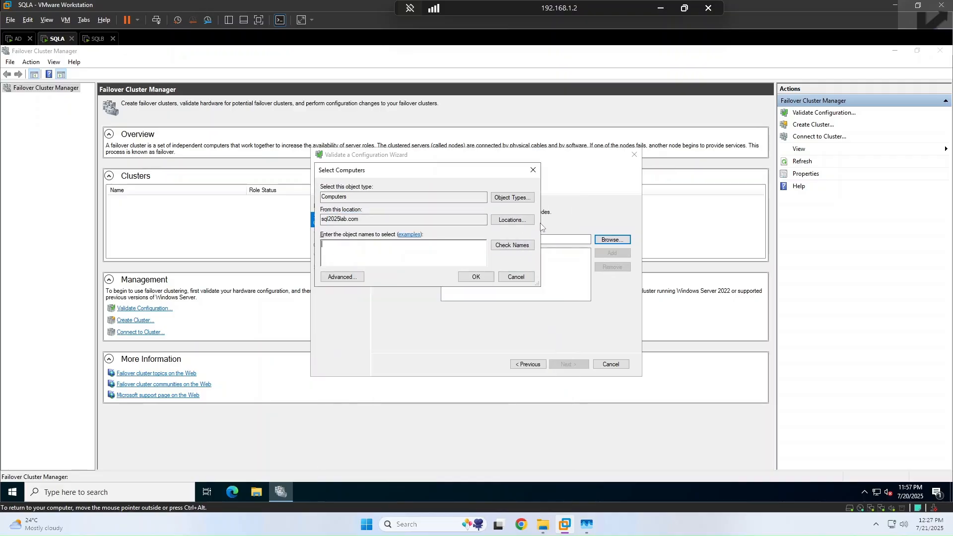
{"action": "left_click", "coordinate": [534, 170]}
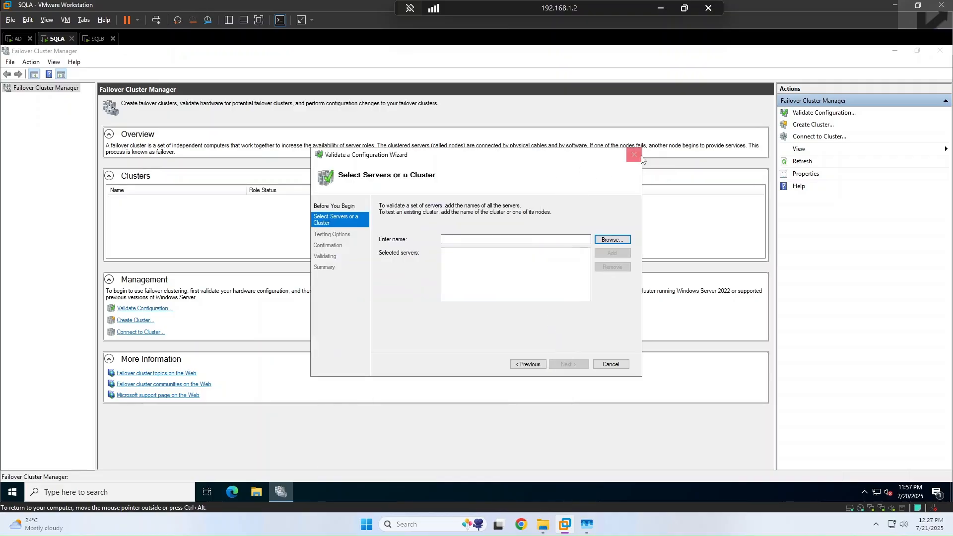
{"action": "left_click", "coordinate": [940, 50]}
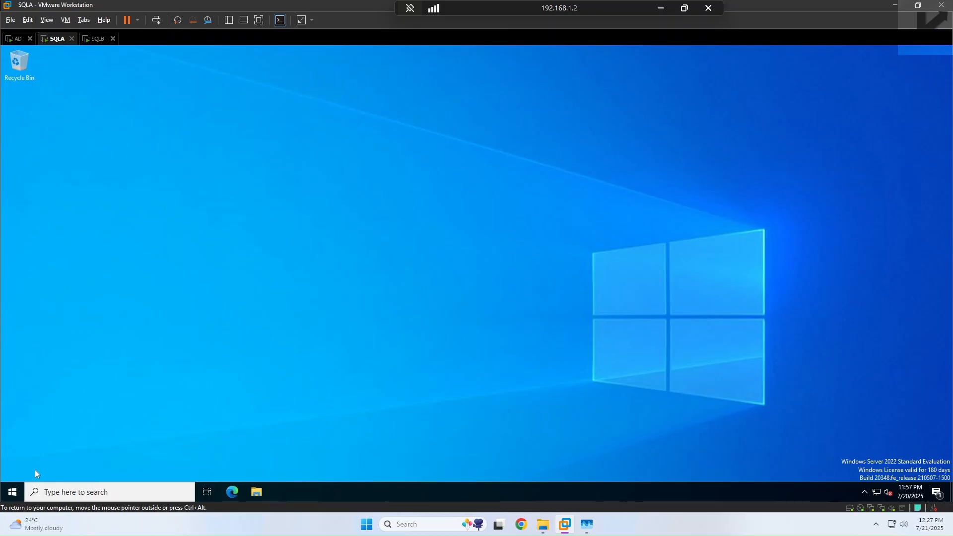
{"action": "left_click", "coordinate": [12, 492]}
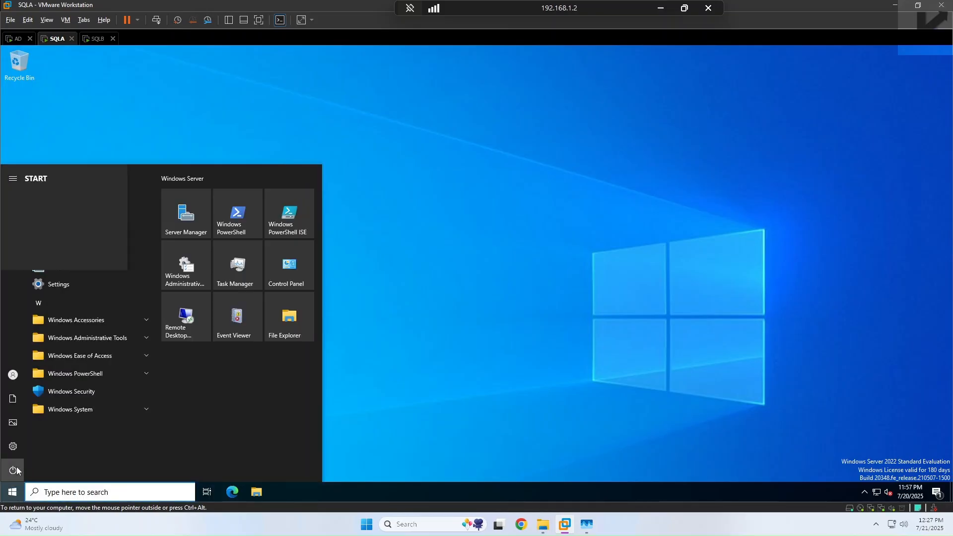
Step: Restart the SQLA machine, confirming with the default reason
{"action": "left_click", "coordinate": [13, 470]}
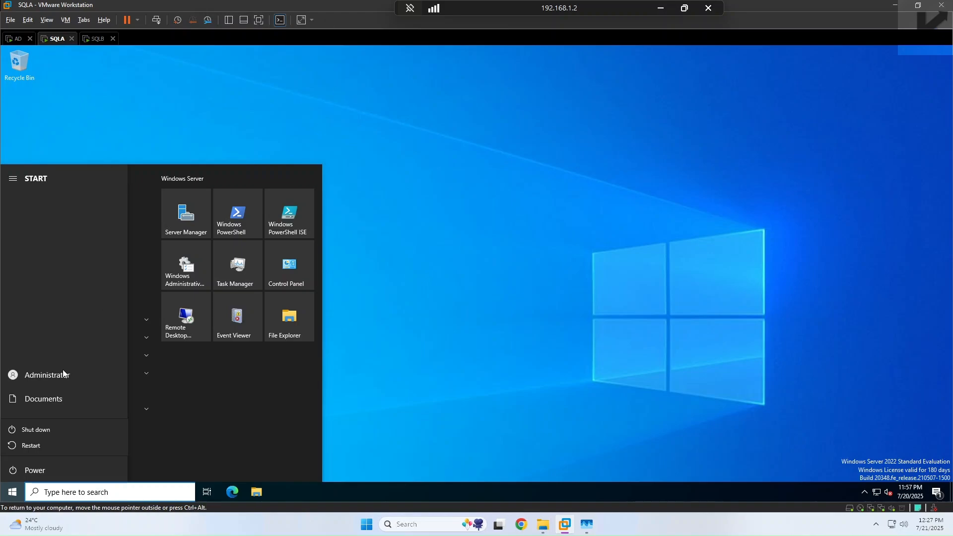
{"action": "left_click", "coordinate": [12, 40]}
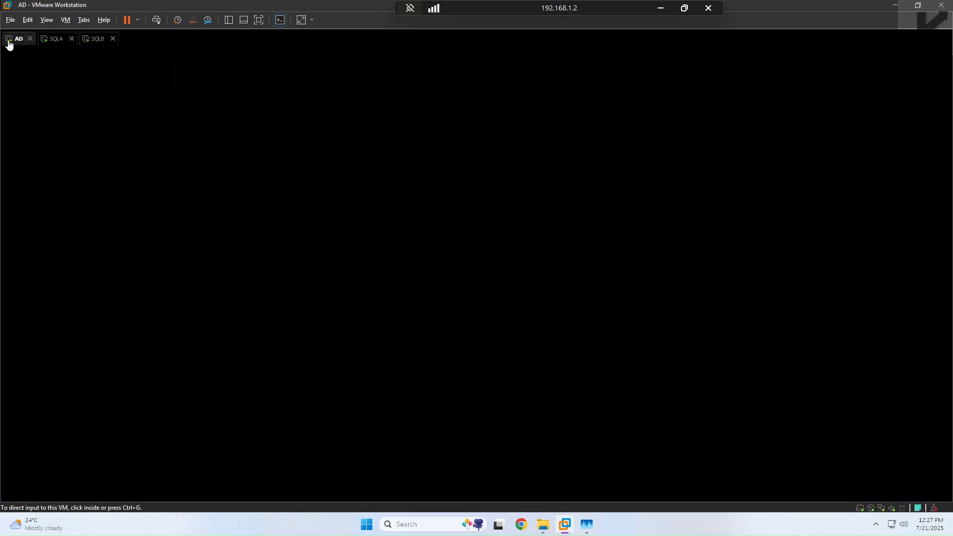
{"action": "left_click", "coordinate": [58, 41]}
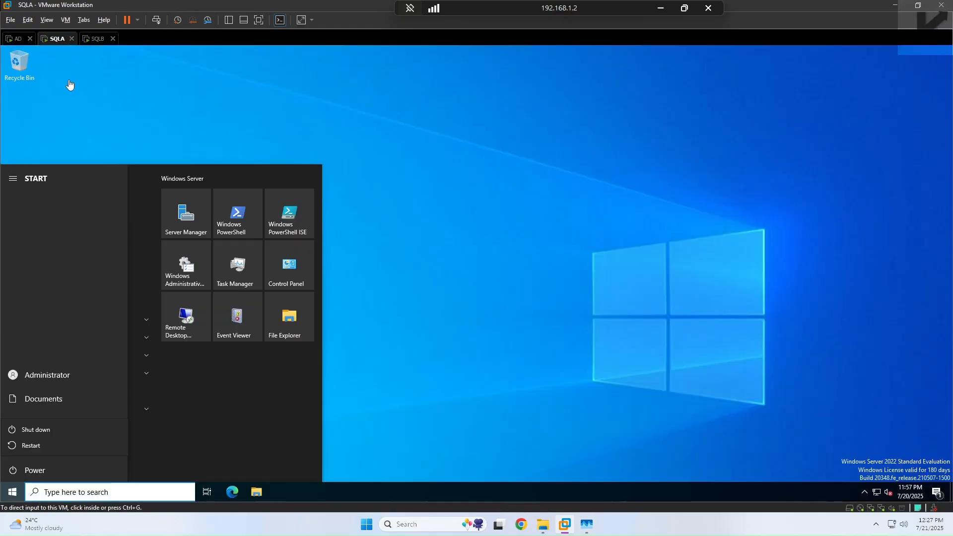
{"action": "left_click", "coordinate": [34, 447]}
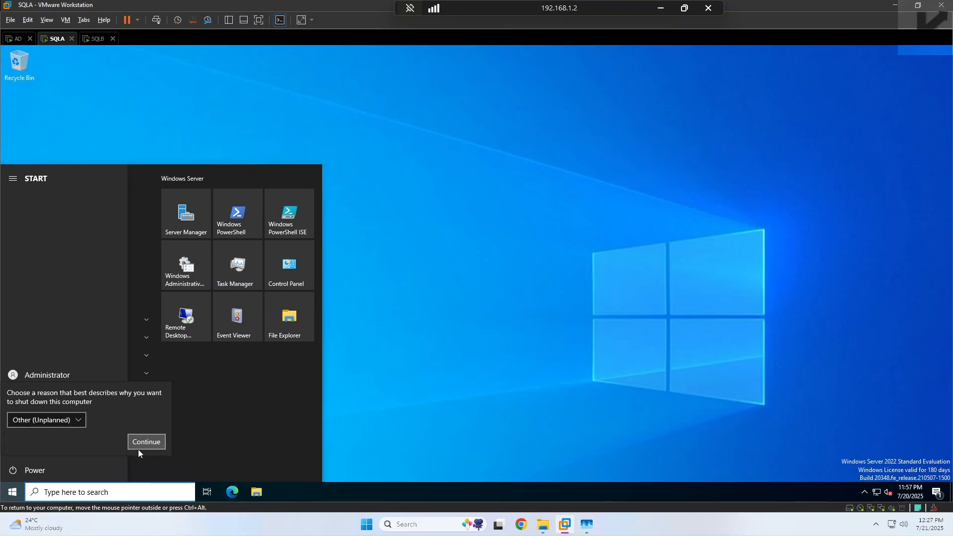
{"action": "left_click", "coordinate": [141, 443]}
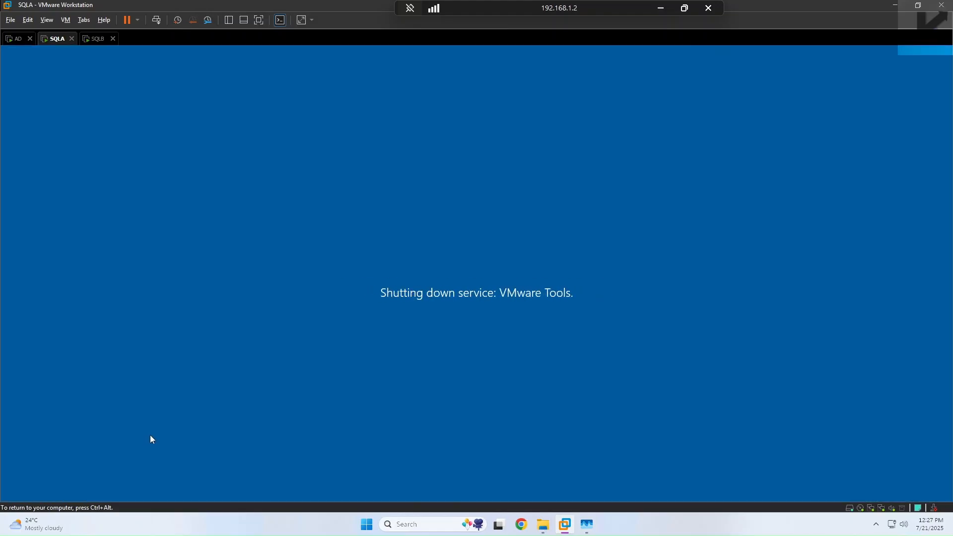
{"action": "key", "text": "ctrl+alt"}
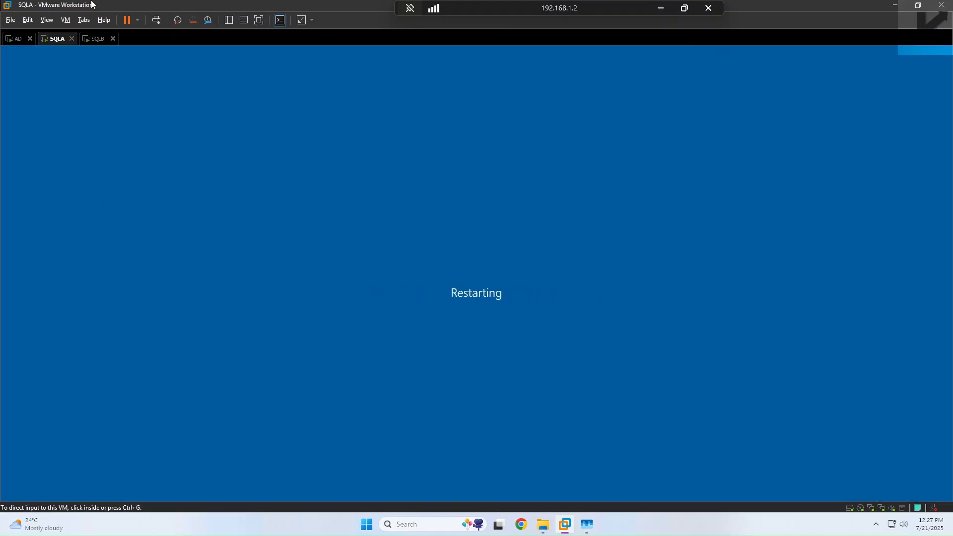
Step: Restart the SQLB machine the same way, then return to SQLA
{"action": "left_click", "coordinate": [87, 40]}
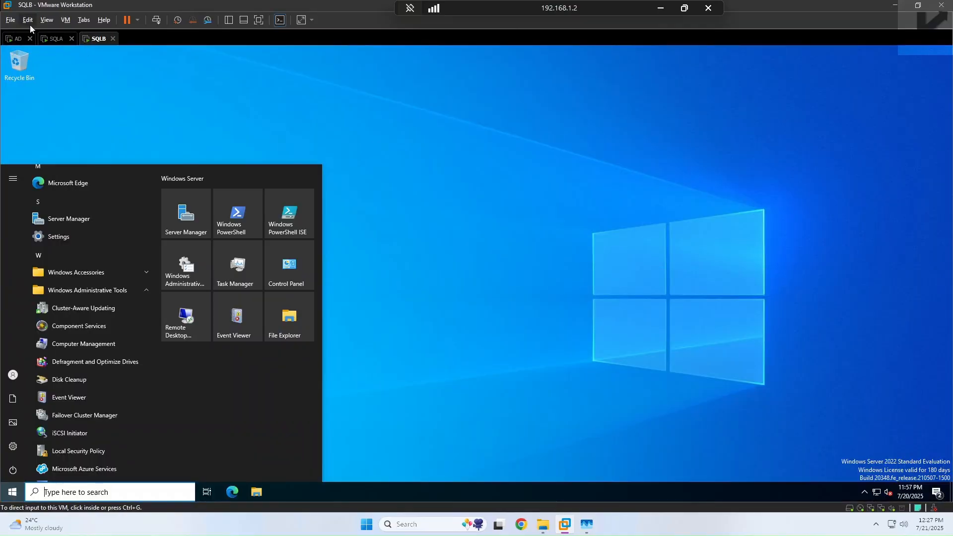
{"action": "left_click", "coordinate": [13, 472]}
{"action": "left_click", "coordinate": [15, 472]}
{"action": "left_click", "coordinate": [34, 445]}
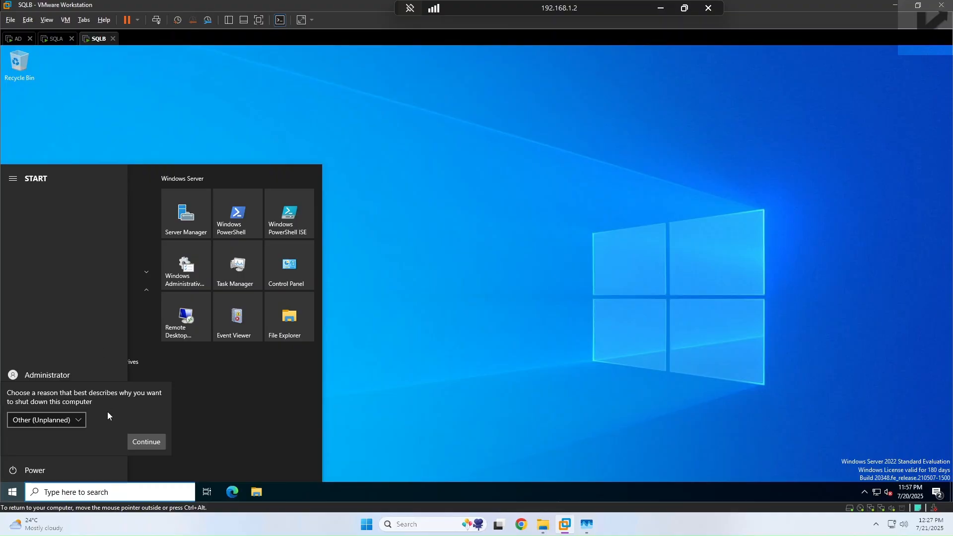
{"action": "left_click", "coordinate": [133, 441]}
{"action": "left_click", "coordinate": [56, 39]}
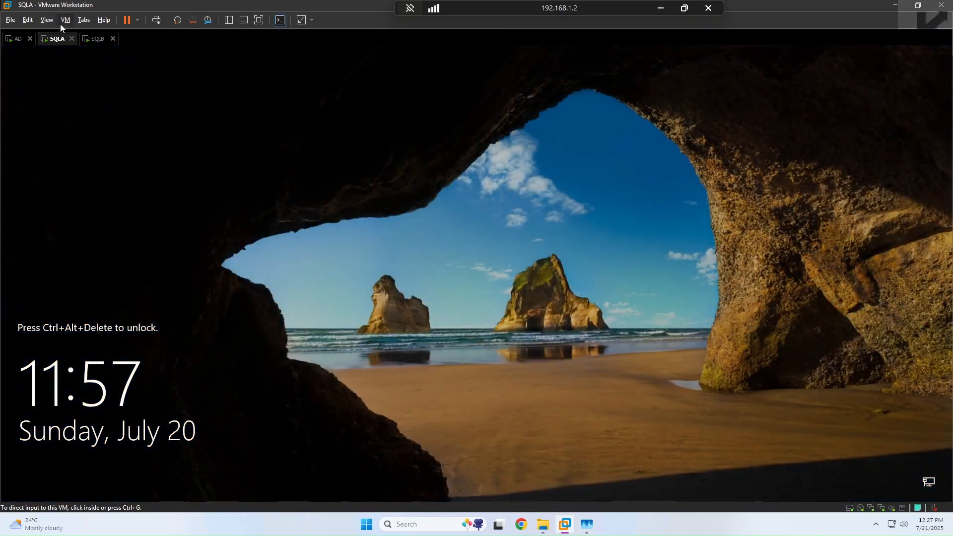
Step: Sign in to SQLA as other user sql2025lab\sql.dba with that account's password
{"action": "left_click", "coordinate": [157, 21]}
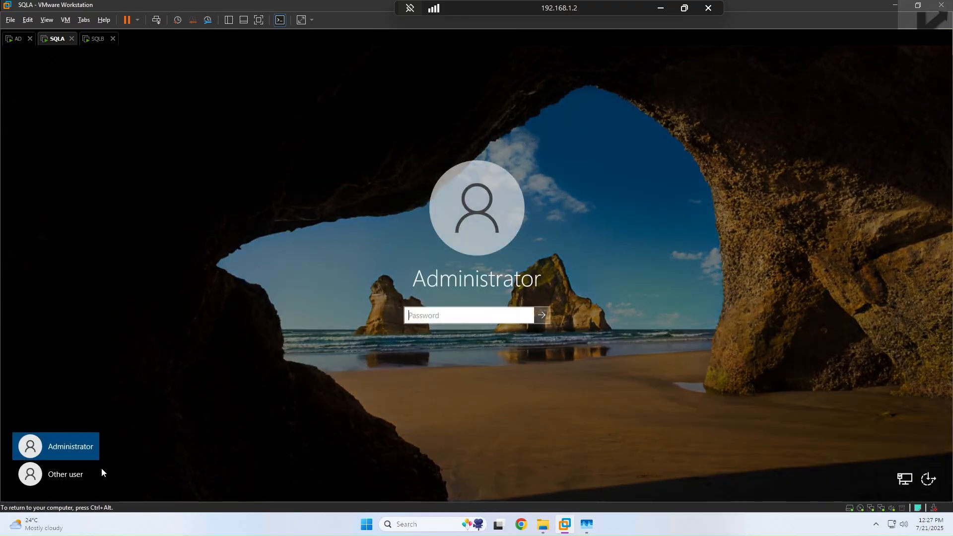
{"action": "left_click", "coordinate": [64, 477]}
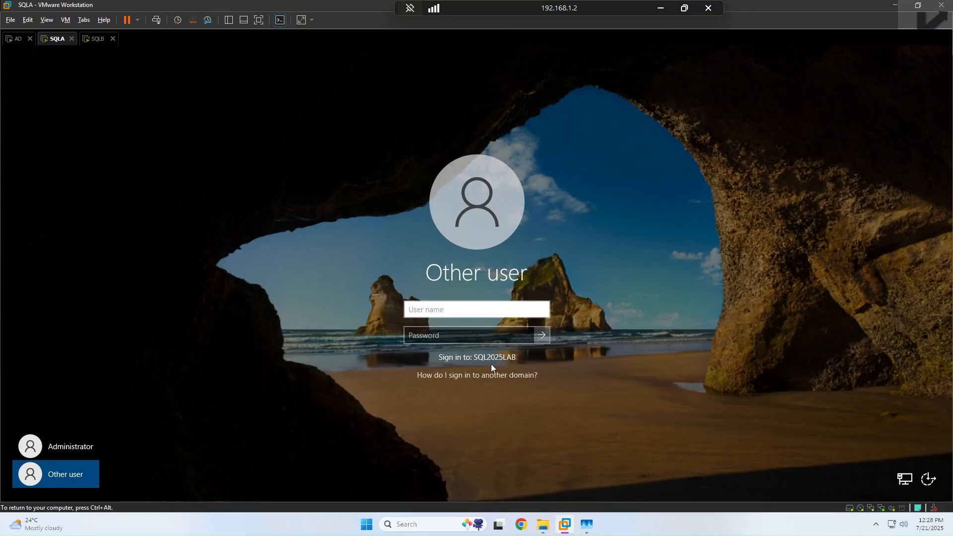
{"action": "type", "text": "sql2025lab\\"}
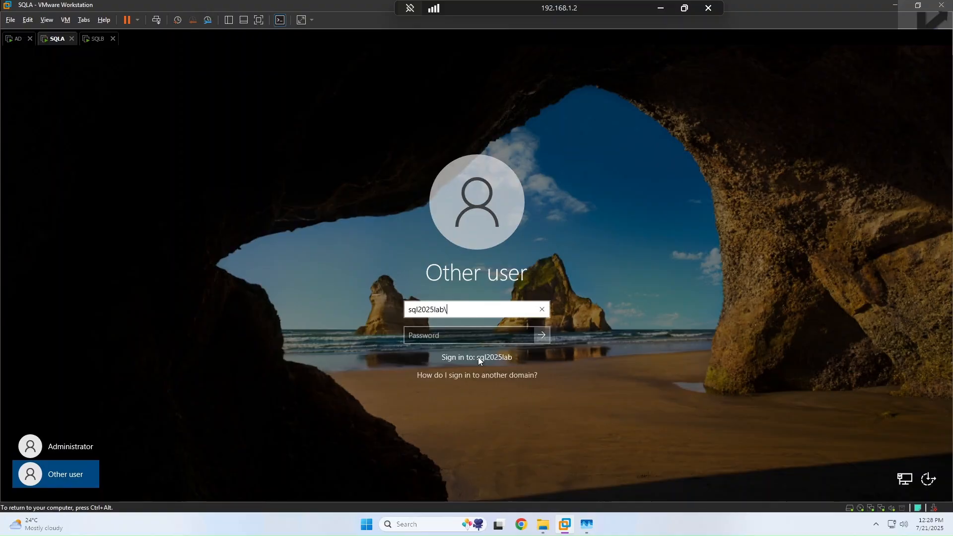
{"action": "type", "text": "sql.db"}
{"action": "type", "text": "a"}
{"action": "key", "text": "Tab"}
{"action": "type", "text": "******"}
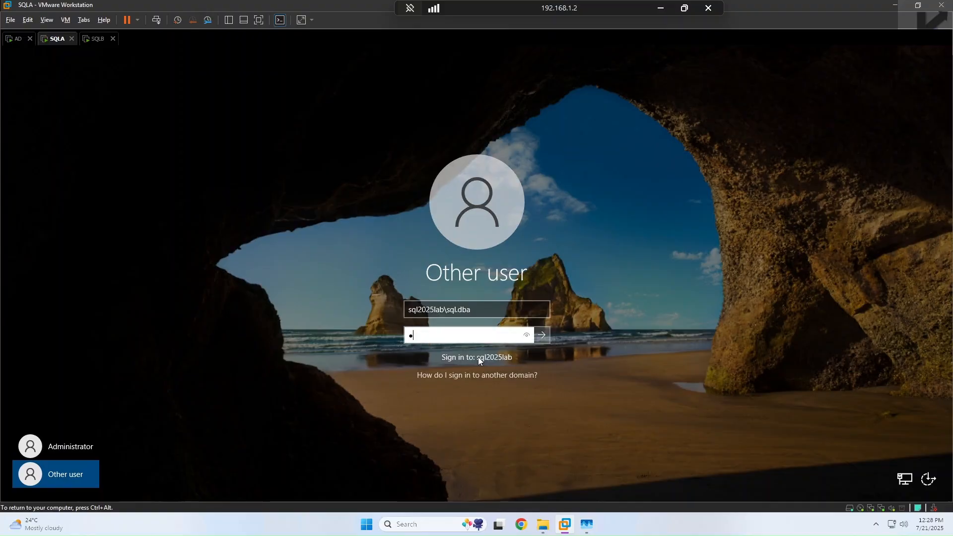
{"action": "type", "text": "****"}
{"action": "left_click", "coordinate": [541, 336]}
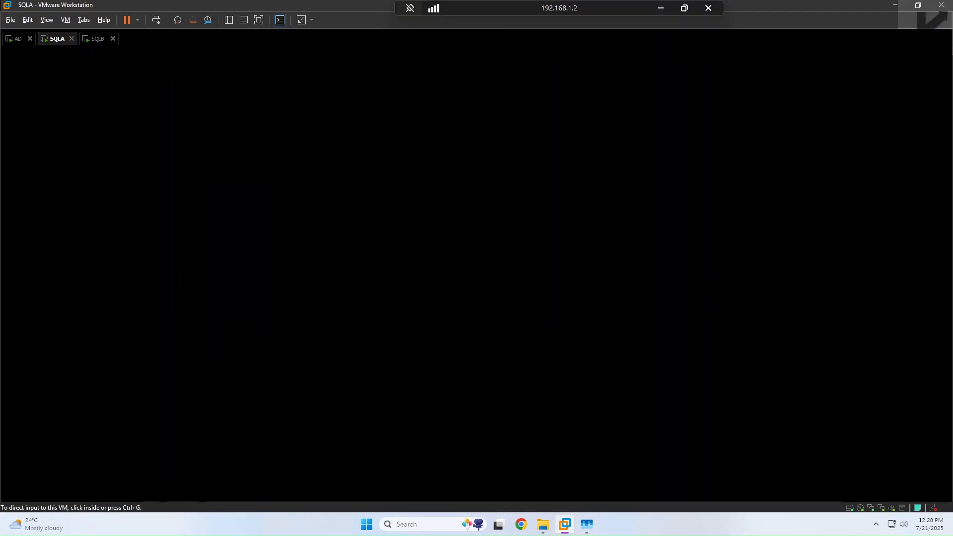
Step: Sign in to SQLB as Administrator with the account password
{"action": "left_click", "coordinate": [95, 41]}
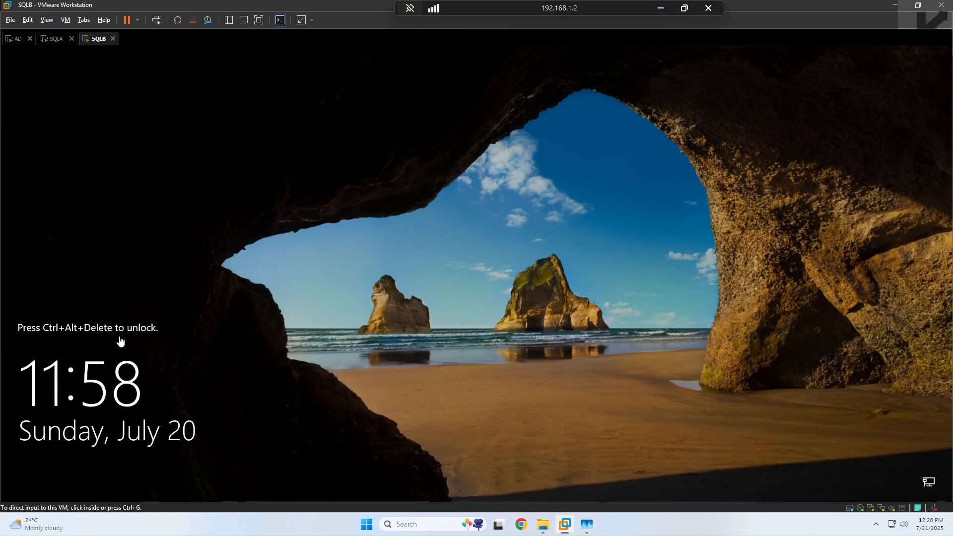
{"action": "left_click", "coordinate": [156, 20]}
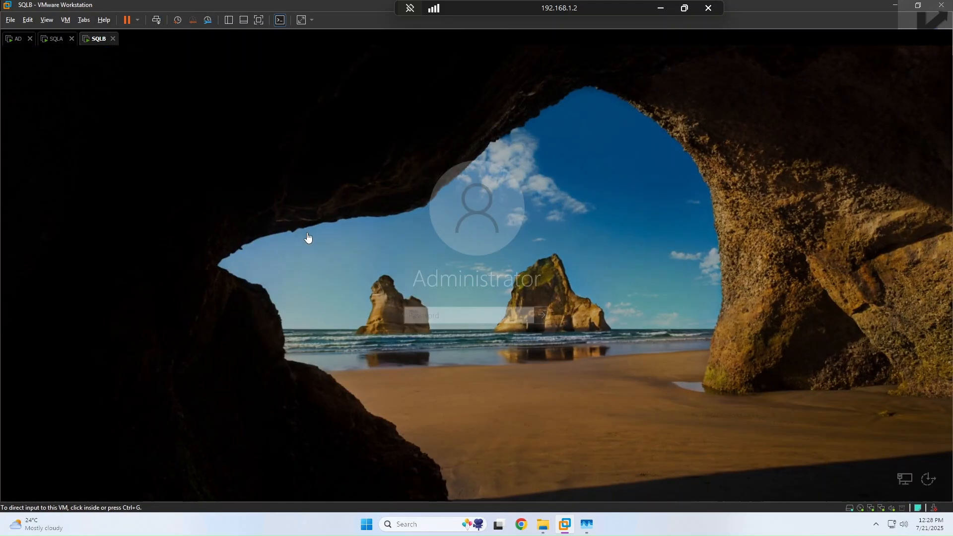
{"action": "left_click", "coordinate": [49, 468]}
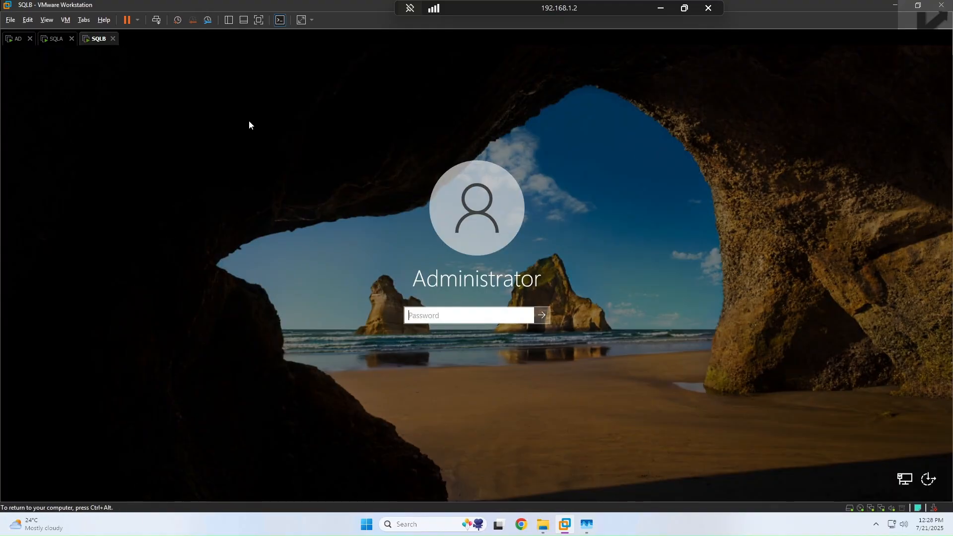
{"action": "left_click", "coordinate": [516, 310]}
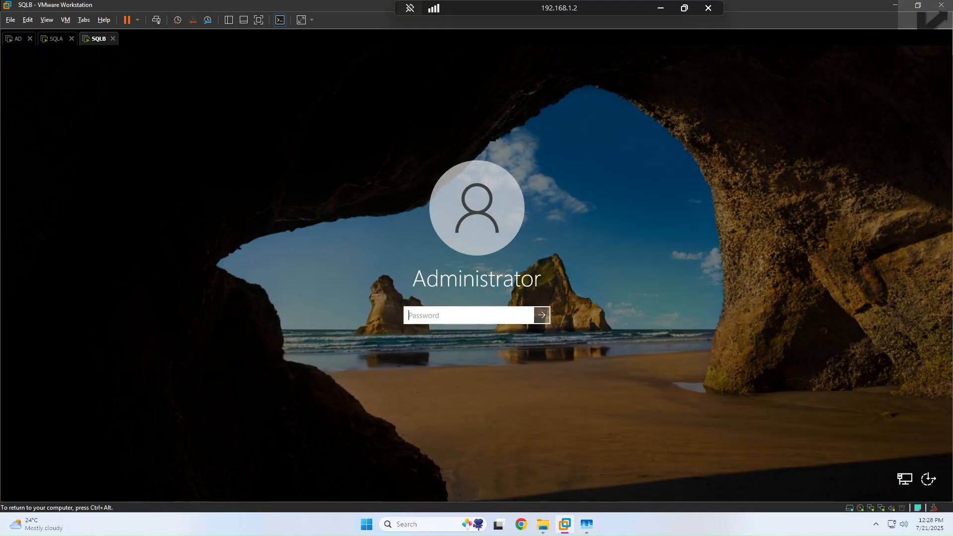
{"action": "type", "text": "••"}
{"action": "key", "text": "Return"}
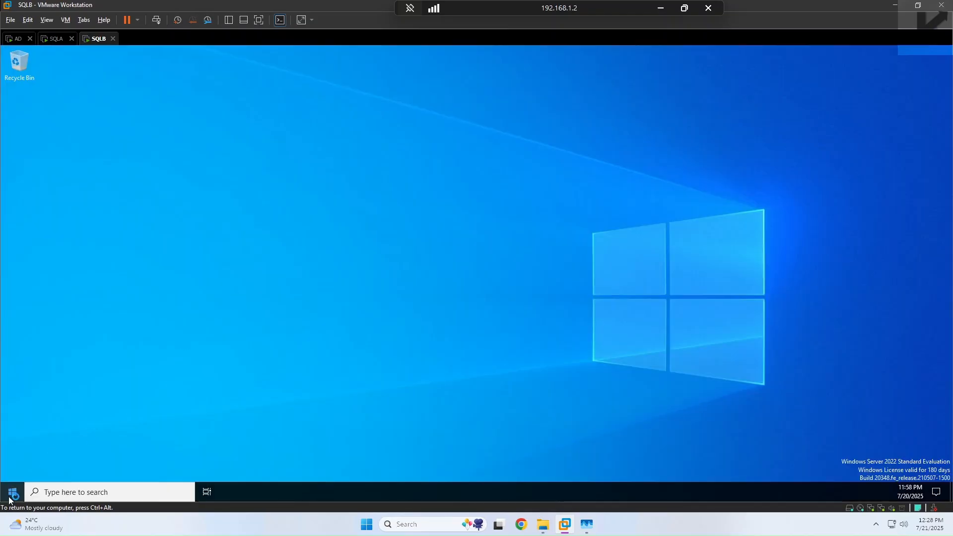
Step: Open This PC's properties in File Explorer to show SQLB's About page
{"action": "left_click", "coordinate": [11, 493]}
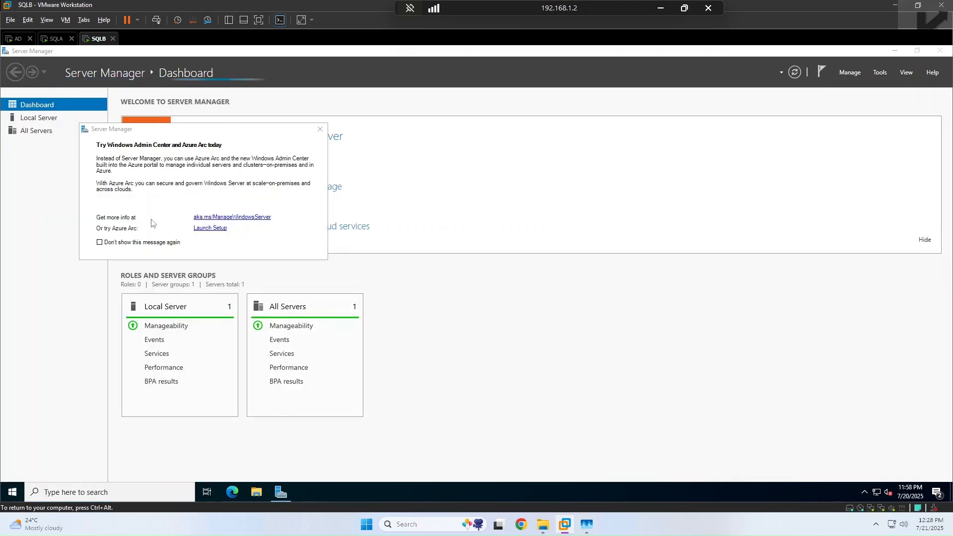
{"action": "key", "text": "super+e"}
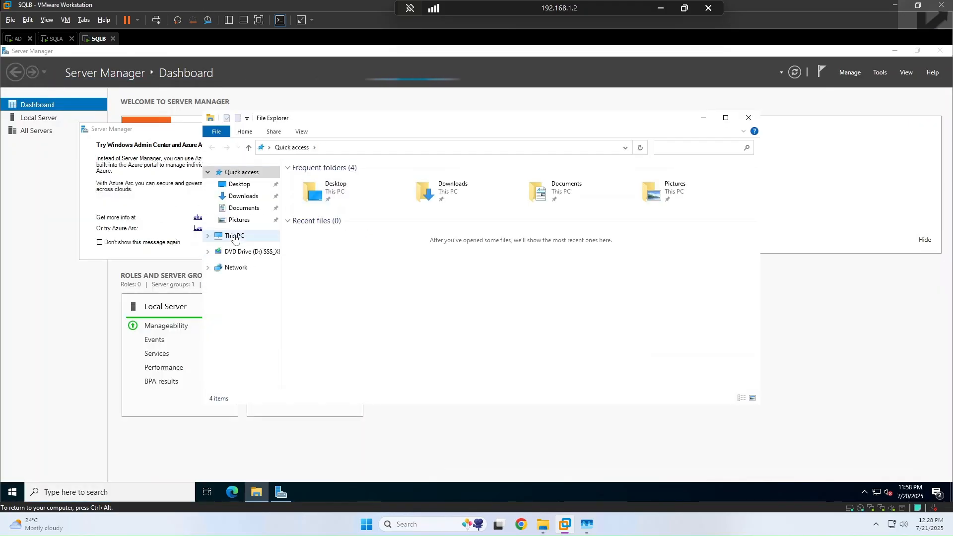
{"action": "right_click", "coordinate": [236, 237]}
{"action": "left_click", "coordinate": [285, 367]}
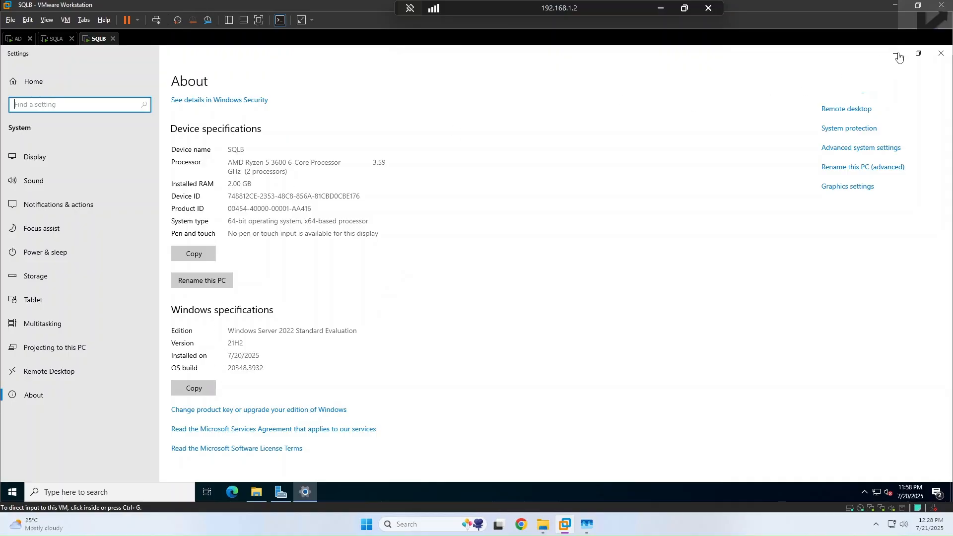
Step: Join SQLB to the sql2025lab.com domain using the domain administrator credentials
{"action": "left_click", "coordinate": [851, 149]}
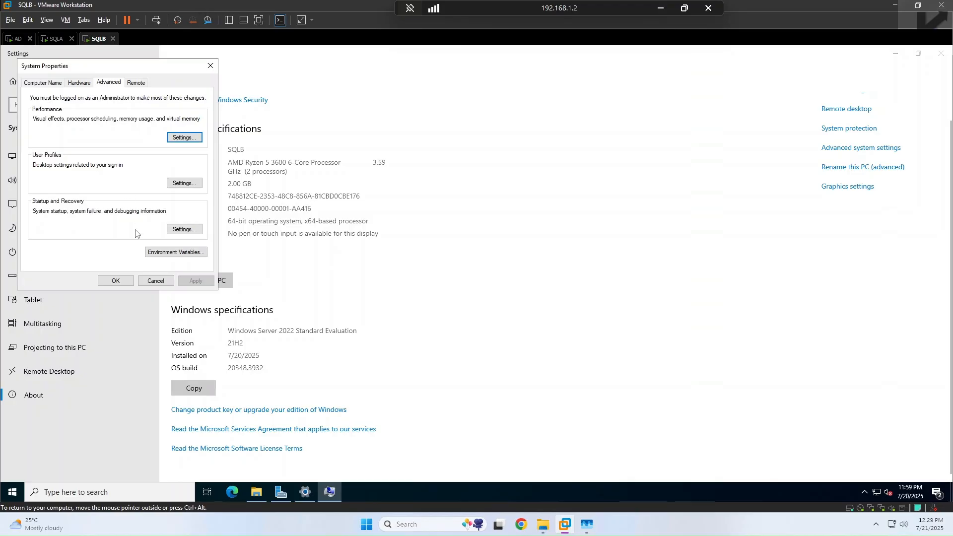
{"action": "left_click", "coordinate": [43, 82]}
{"action": "left_click", "coordinate": [185, 180]}
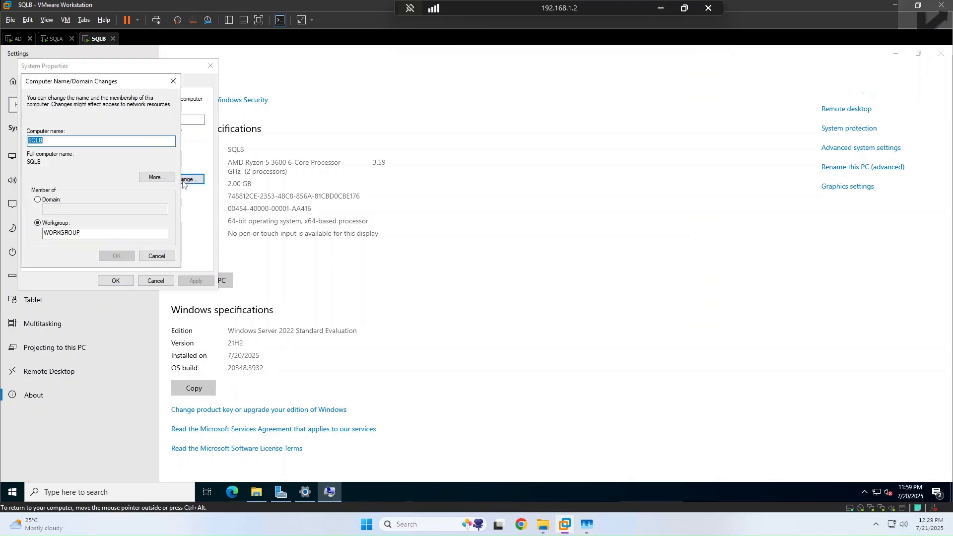
{"action": "left_click", "coordinate": [50, 199]}
{"action": "left_click", "coordinate": [58, 209]}
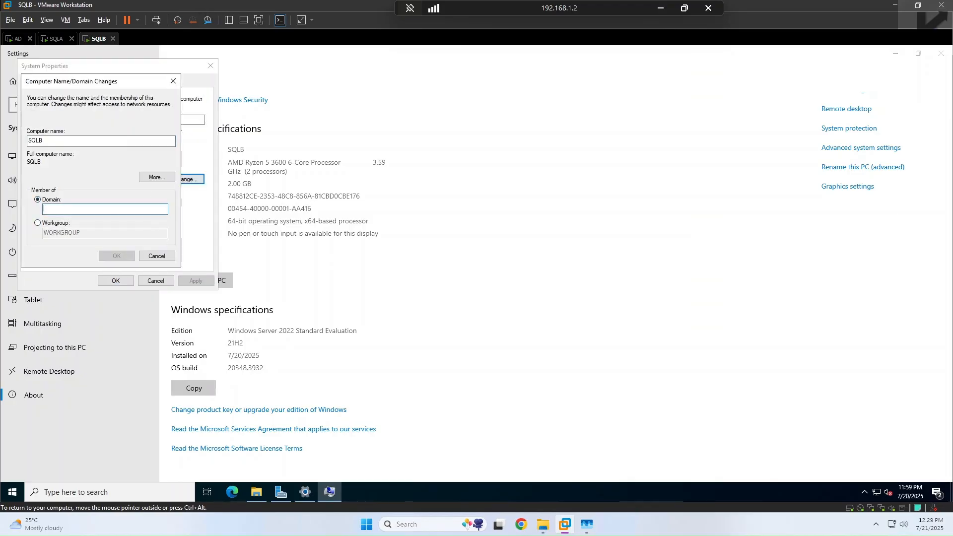
{"action": "type", "text": "sql2022lab.com"}
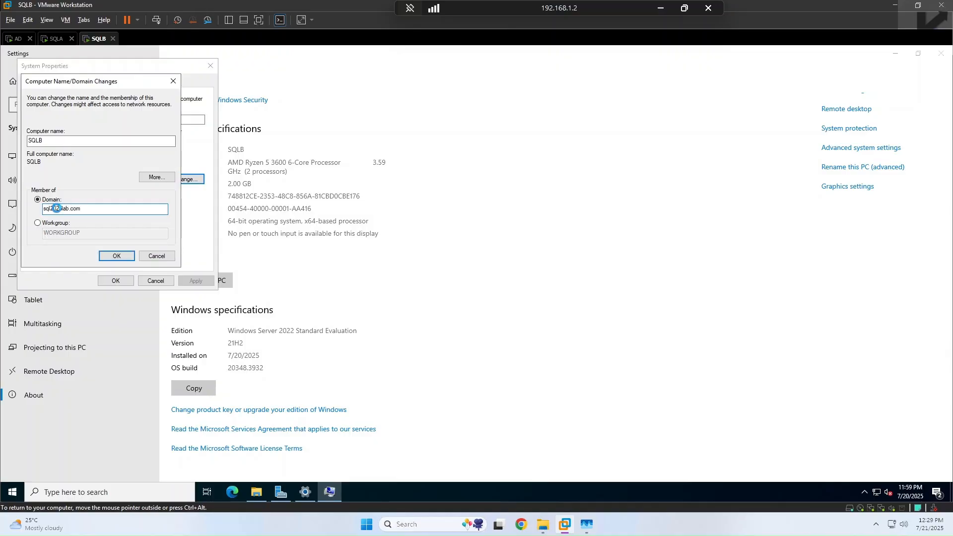
{"action": "type", "text": "Adminisr"}
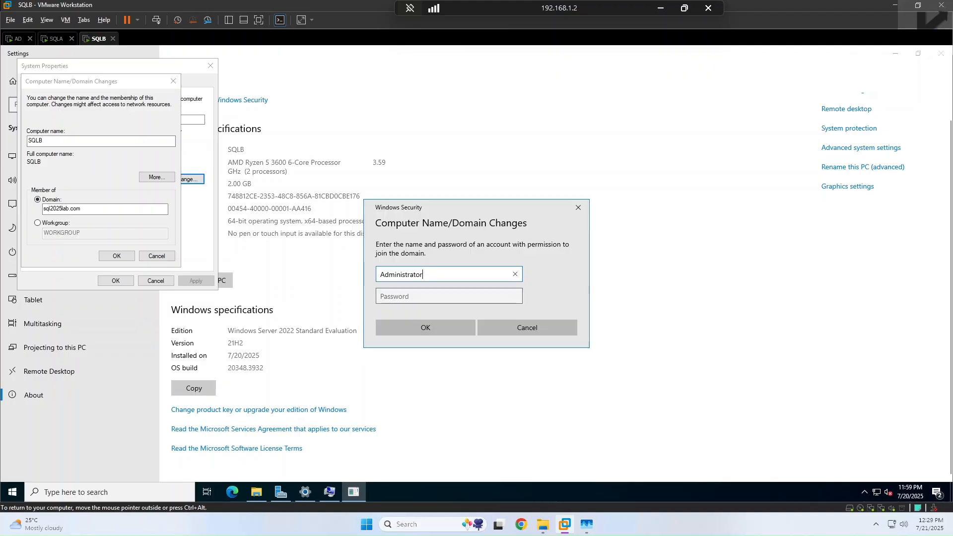
{"action": "left_click", "coordinate": [407, 296]}
{"action": "type", "text": "●●●●●"}
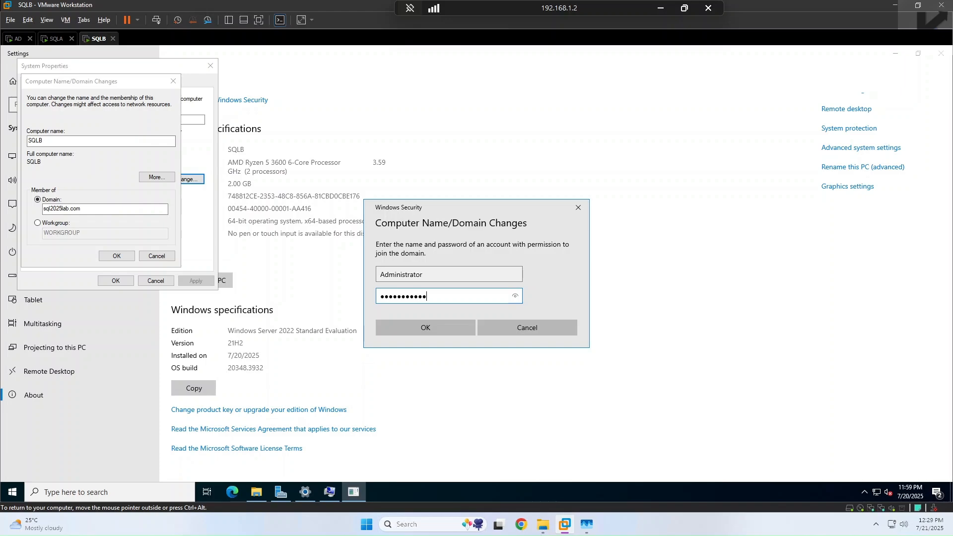
{"action": "type", "text": "●●●●●●●●"}
{"action": "left_click", "coordinate": [427, 322]}
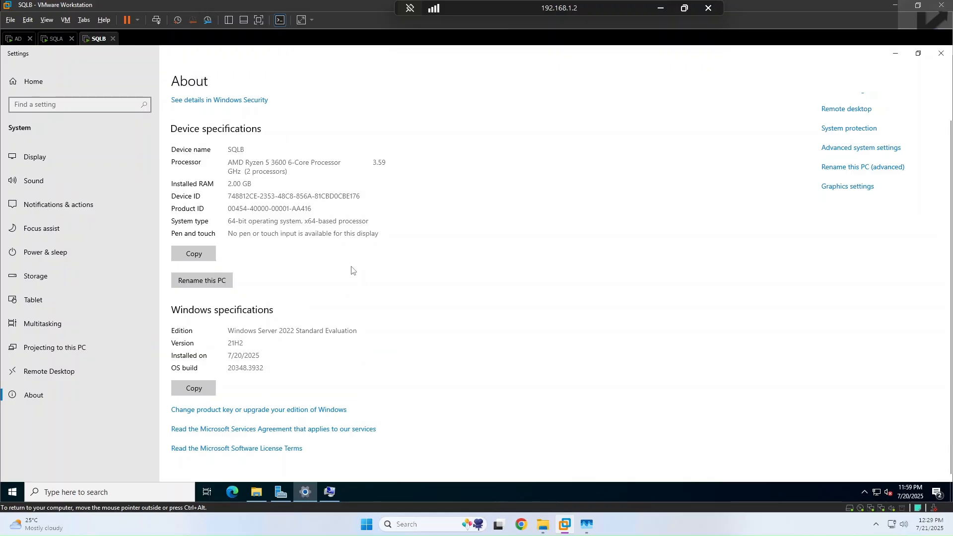
Step: Acknowledge the domain welcome and restart notices, restart SQLB now, then go to SQLA
{"action": "left_click", "coordinate": [896, 53]}
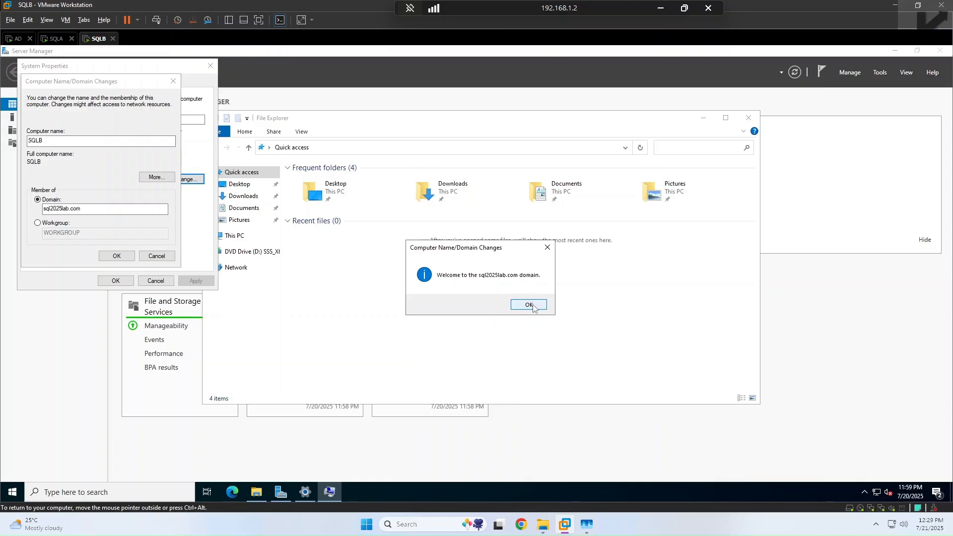
{"action": "left_click", "coordinate": [527, 304]}
{"action": "left_click", "coordinate": [527, 279]}
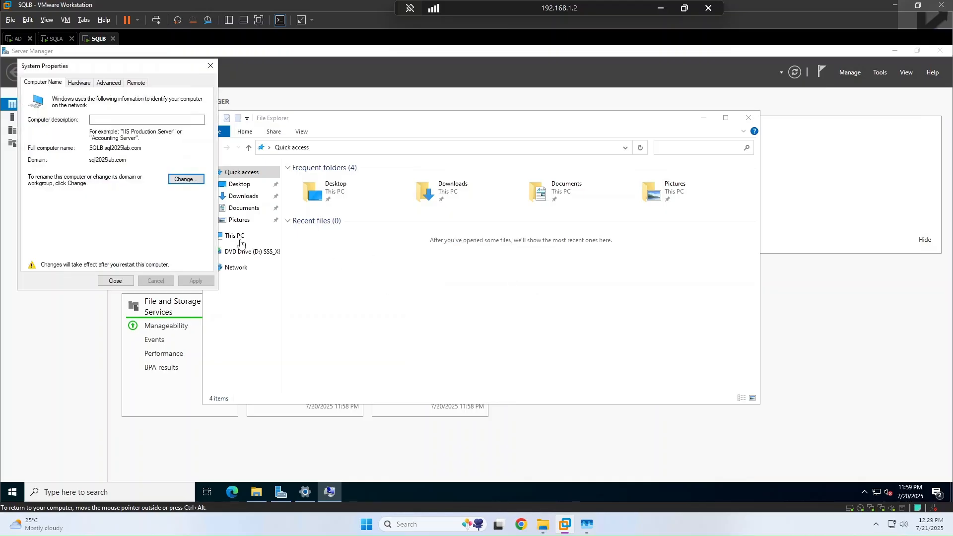
{"action": "left_click", "coordinate": [110, 281]}
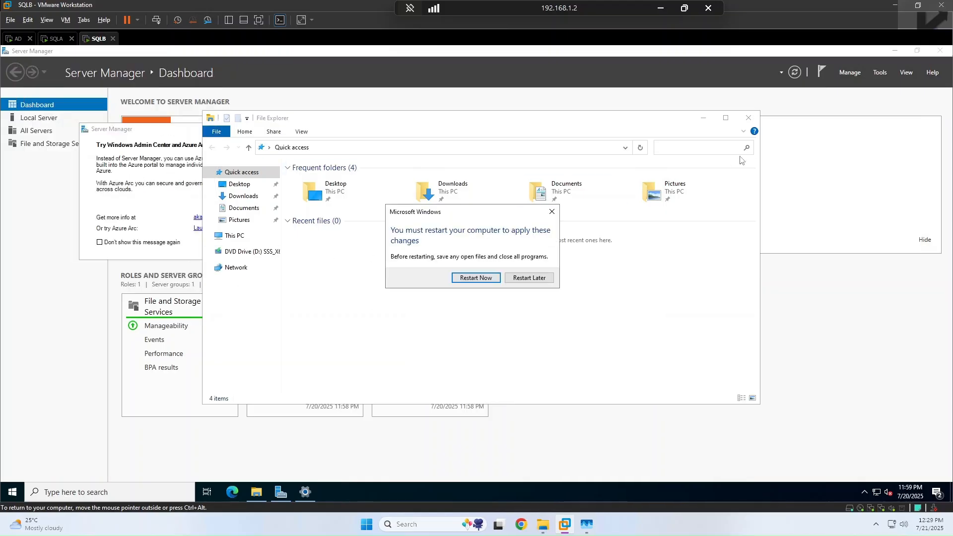
{"action": "left_click", "coordinate": [476, 279]}
{"action": "left_click", "coordinate": [54, 40]}
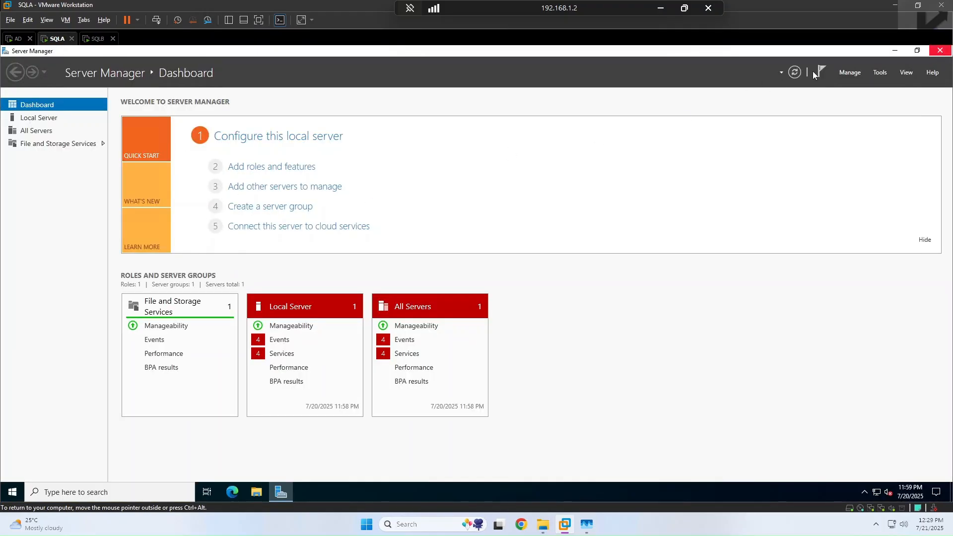
Step: Close Server Manager on SQLA and launch Failover Cluster Manager from Windows Administrative Tools
{"action": "left_click", "coordinate": [940, 50]}
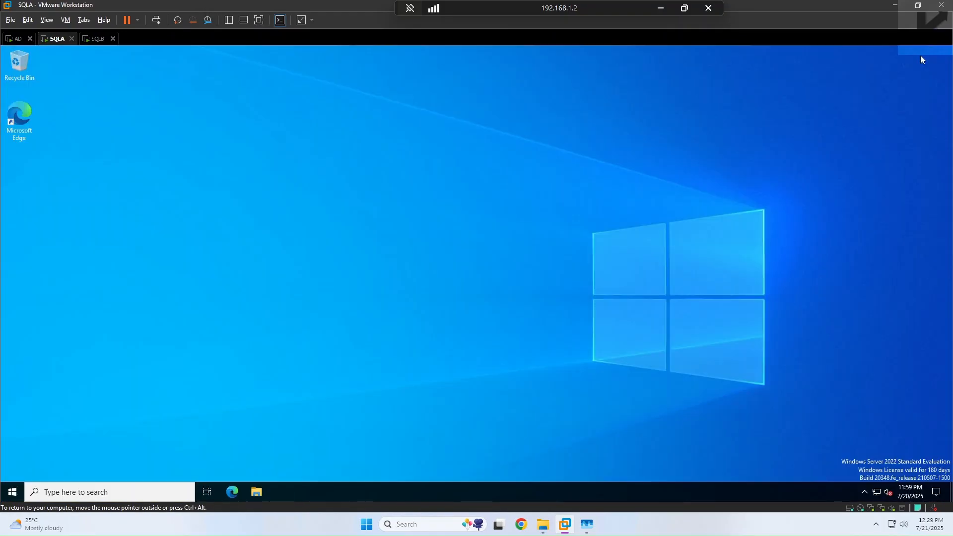
{"action": "left_click", "coordinate": [13, 492]}
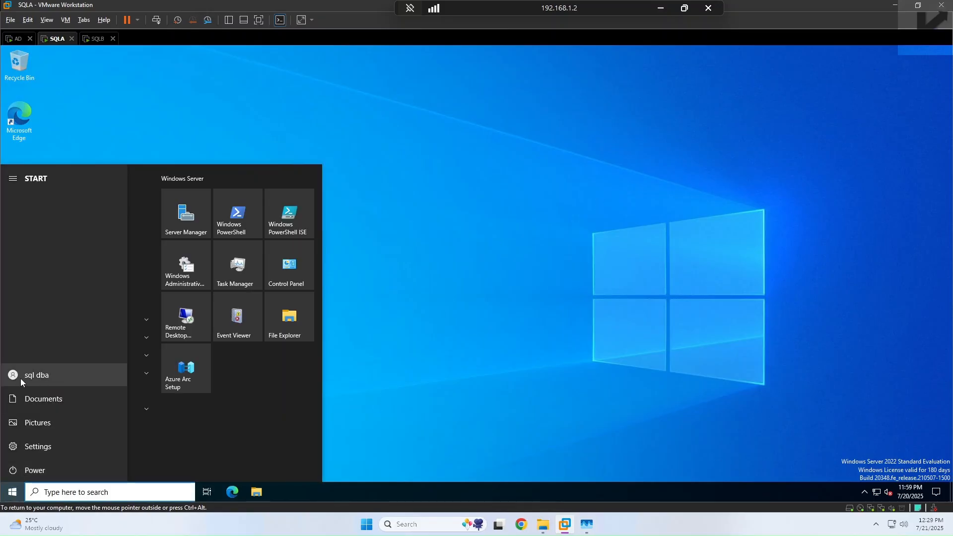
{"action": "key", "text": "Escape"}
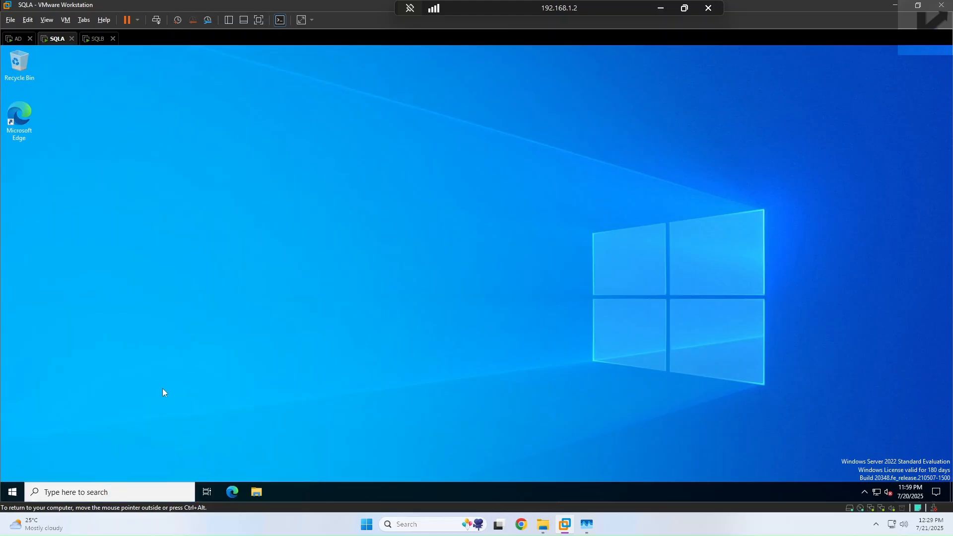
{"action": "left_click", "coordinate": [12, 492]}
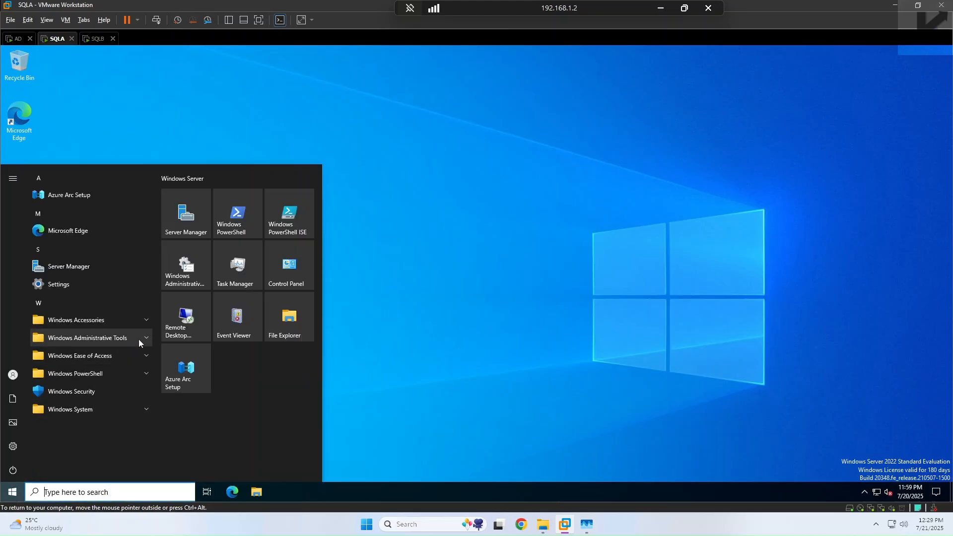
{"action": "left_click", "coordinate": [139, 339]}
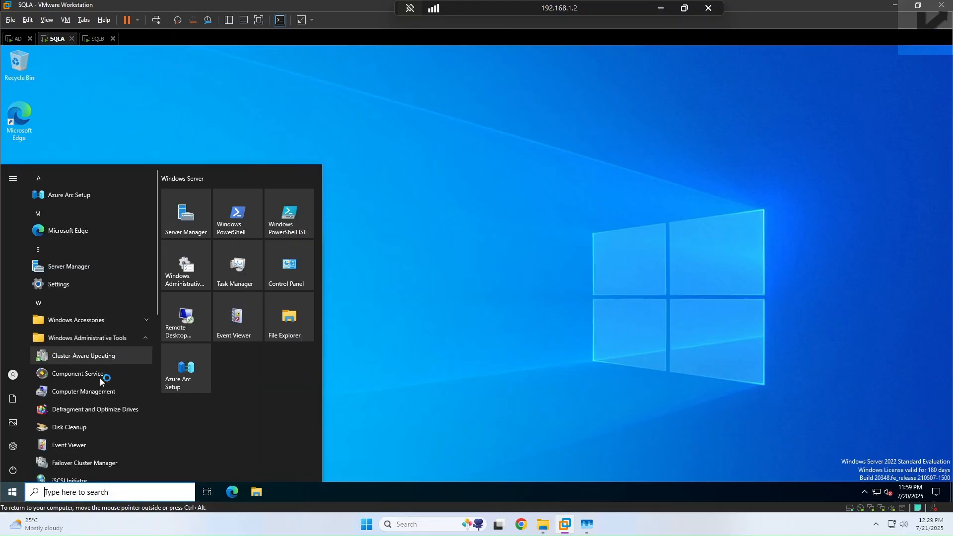
{"action": "left_click", "coordinate": [85, 463]}
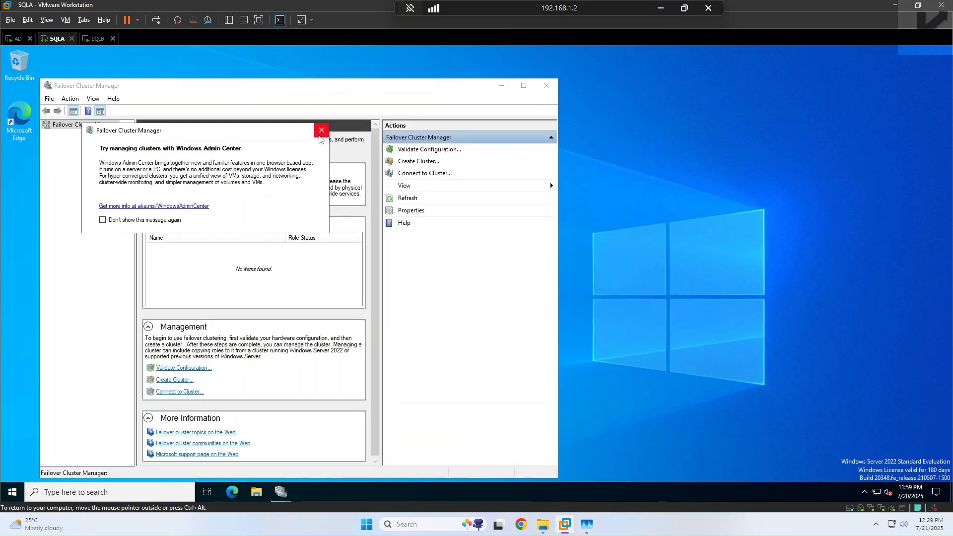
Step: Switch to SQLB and wake its lock screen for sign-in
{"action": "left_click", "coordinate": [320, 132]}
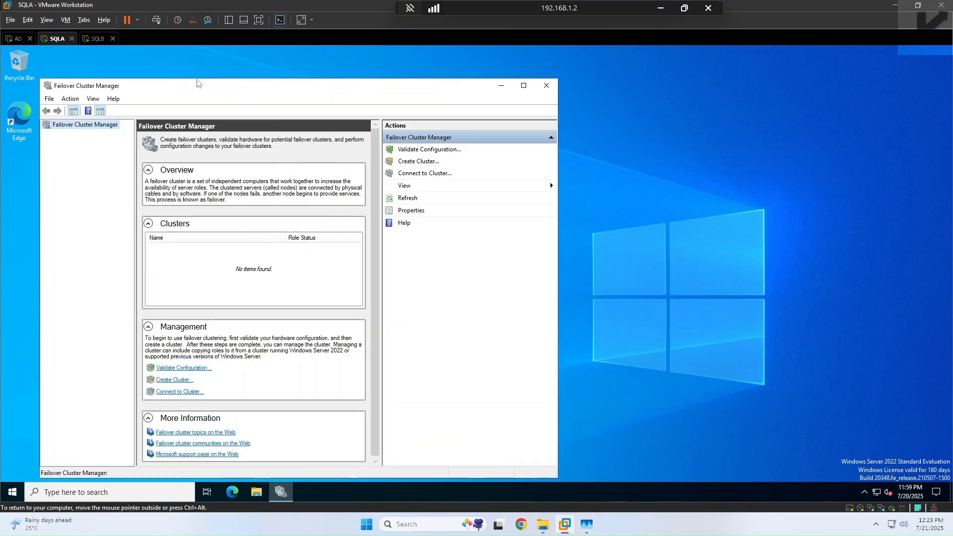
{"action": "left_click", "coordinate": [98, 39]}
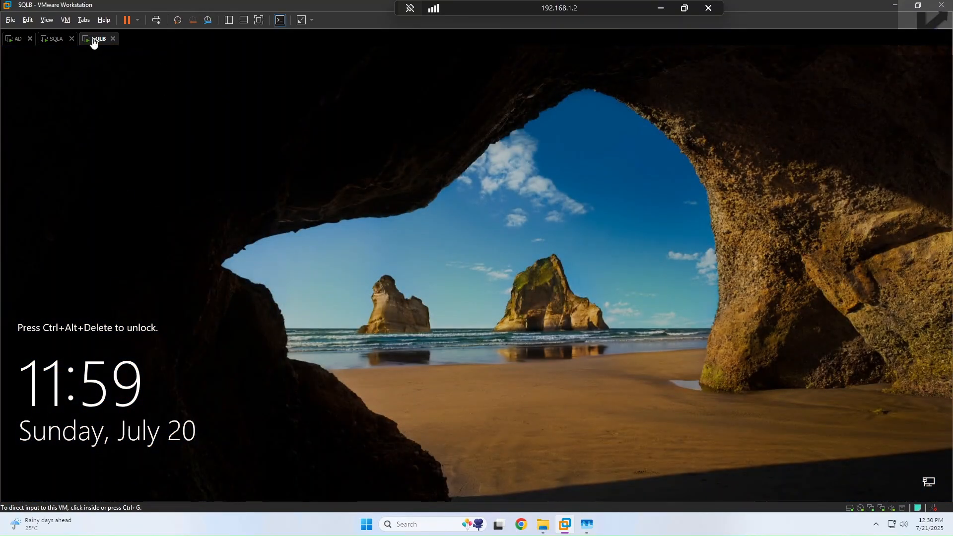
{"action": "left_click", "coordinate": [156, 19]}
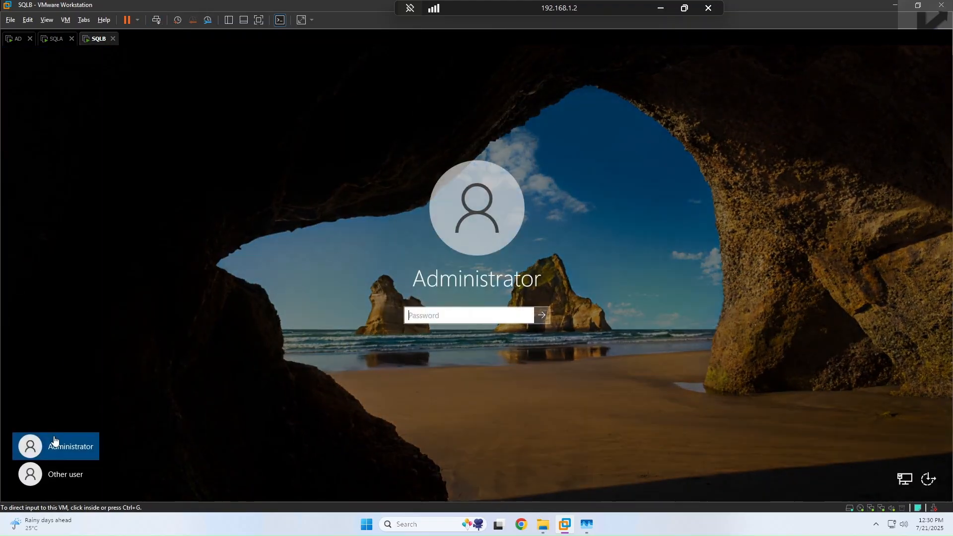
Step: Sign in to SQLB as other user sql2025lab\sql.dba with its password
{"action": "left_click", "coordinate": [61, 474]}
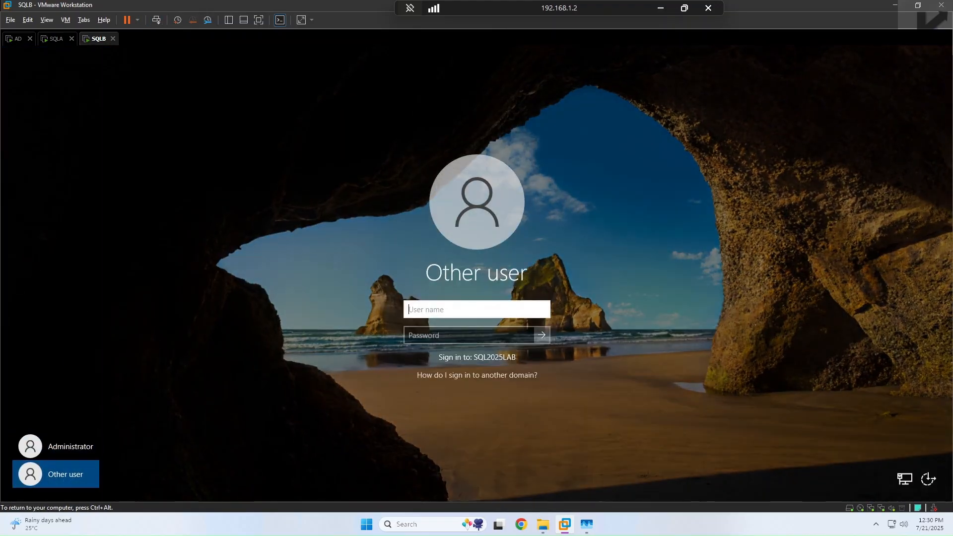
{"action": "type", "text": "sql2025lab\\"}
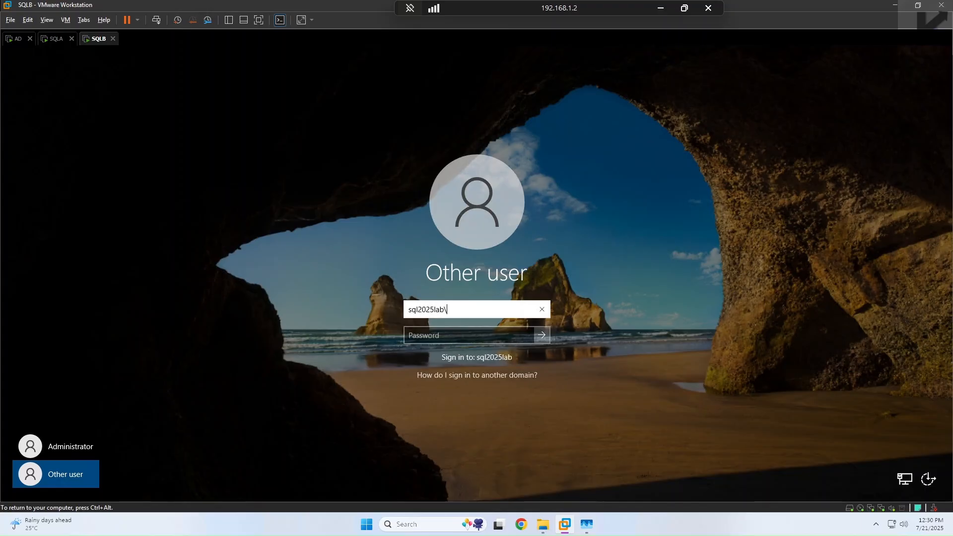
{"action": "type", "text": "sql.dba"}
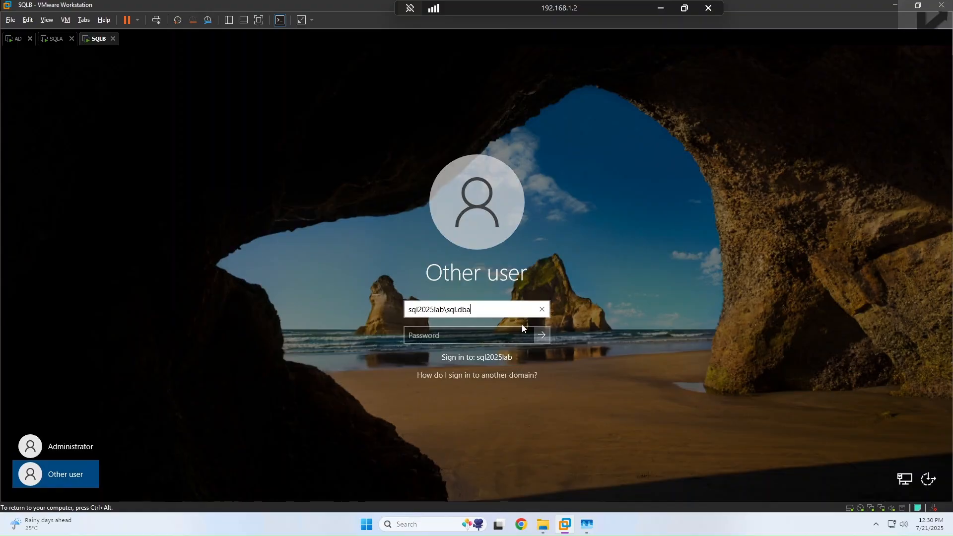
{"action": "left_click", "coordinate": [487, 342]}
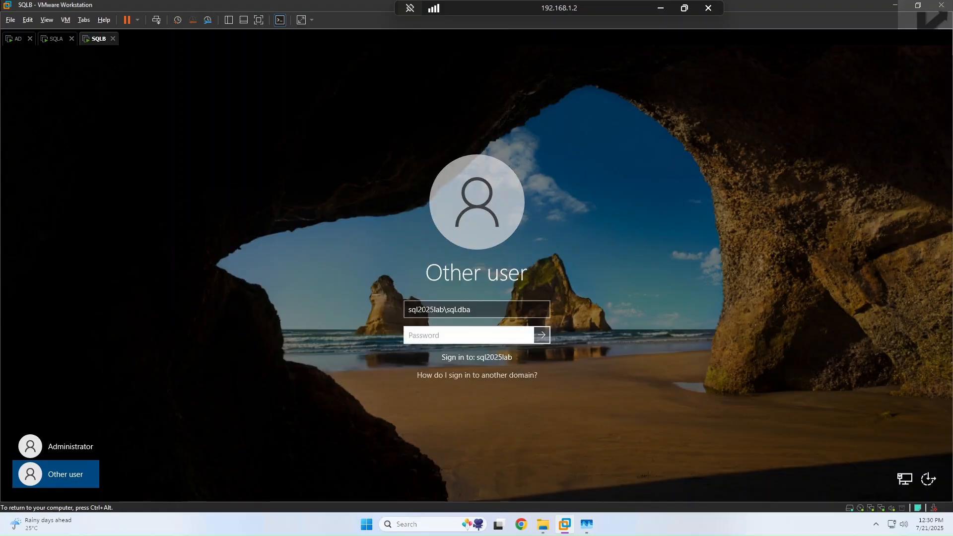
{"action": "type", "text": "•••••••"}
{"action": "key", "text": "Return"}
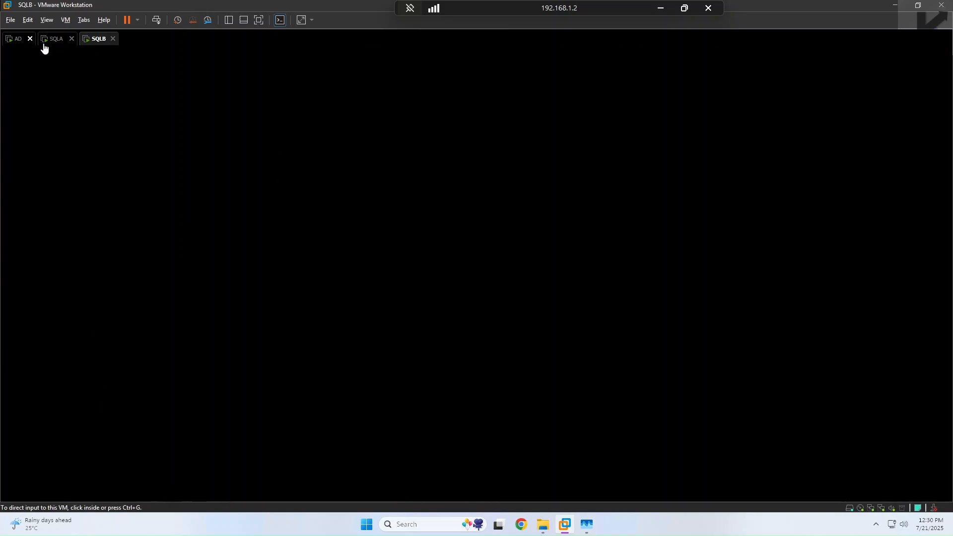
Step: Switch to the AD machine and sign in as Administrator with the account password
{"action": "left_click", "coordinate": [11, 39]}
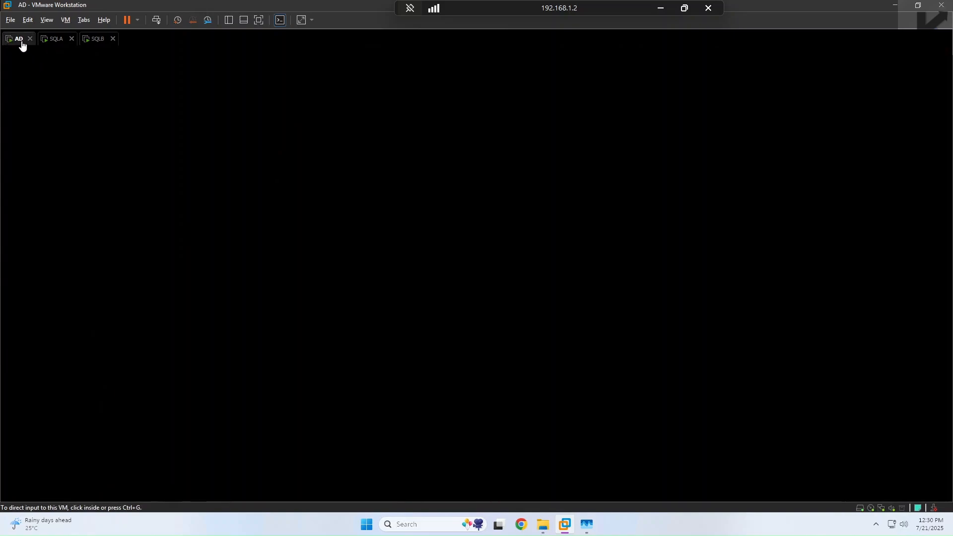
{"action": "left_click", "coordinate": [96, 129]}
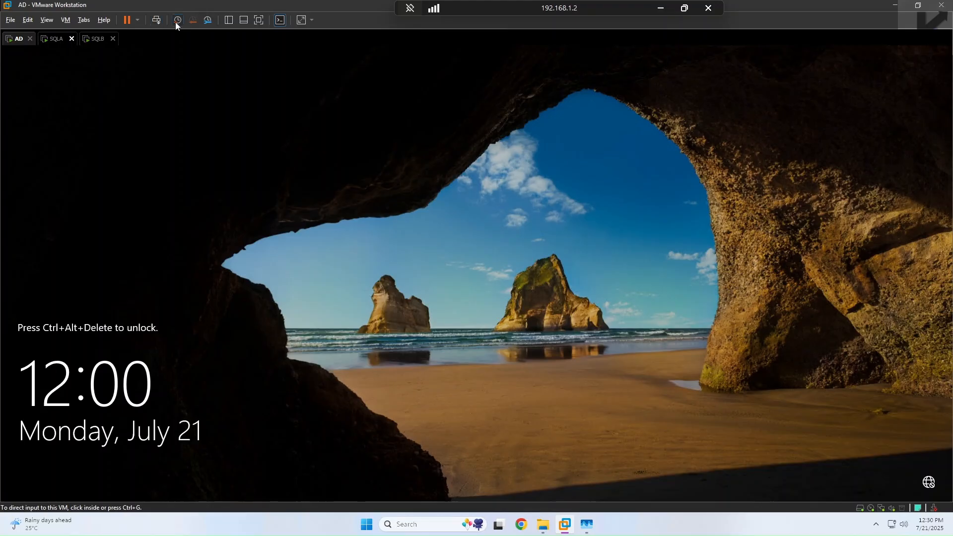
{"action": "left_click", "coordinate": [157, 20]}
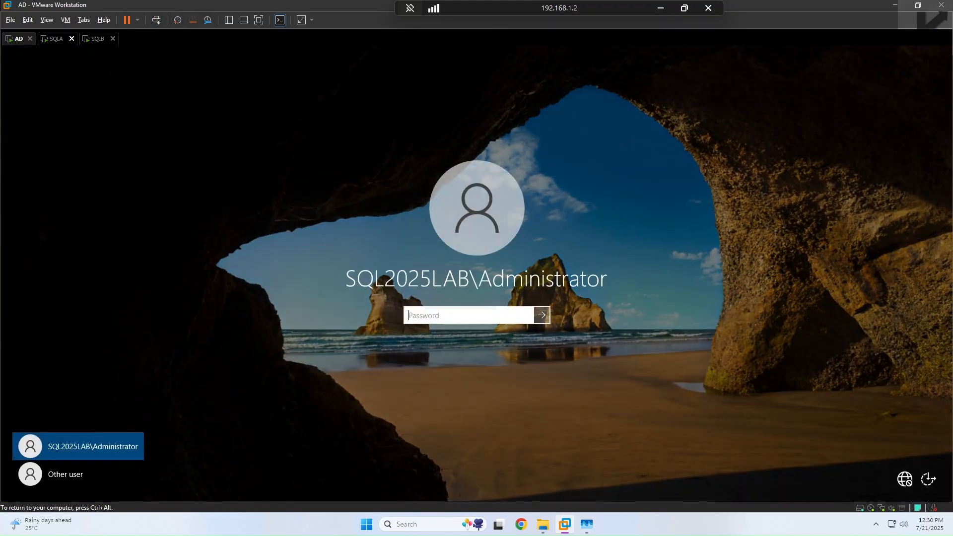
{"action": "type", "text": "•••••••"}
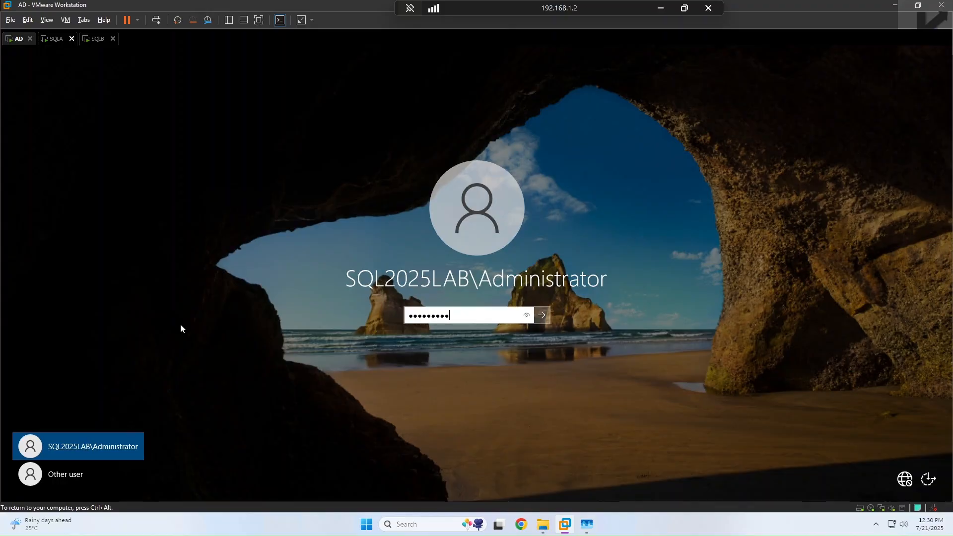
{"action": "key", "text": "Return"}
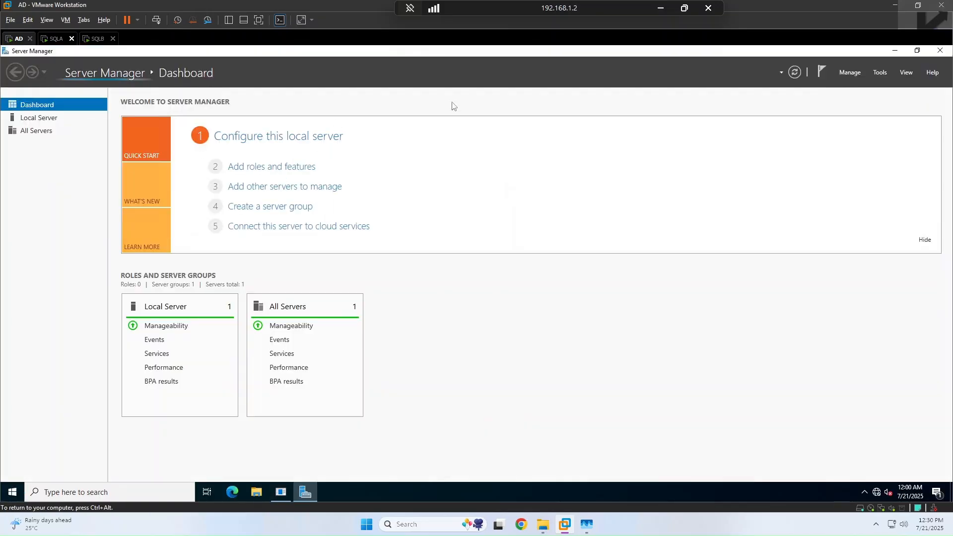
Step: Close Server Manager, launch Active Directory Users and Computers, and dismiss the shutdown reason prompt
{"action": "left_click", "coordinate": [941, 51]}
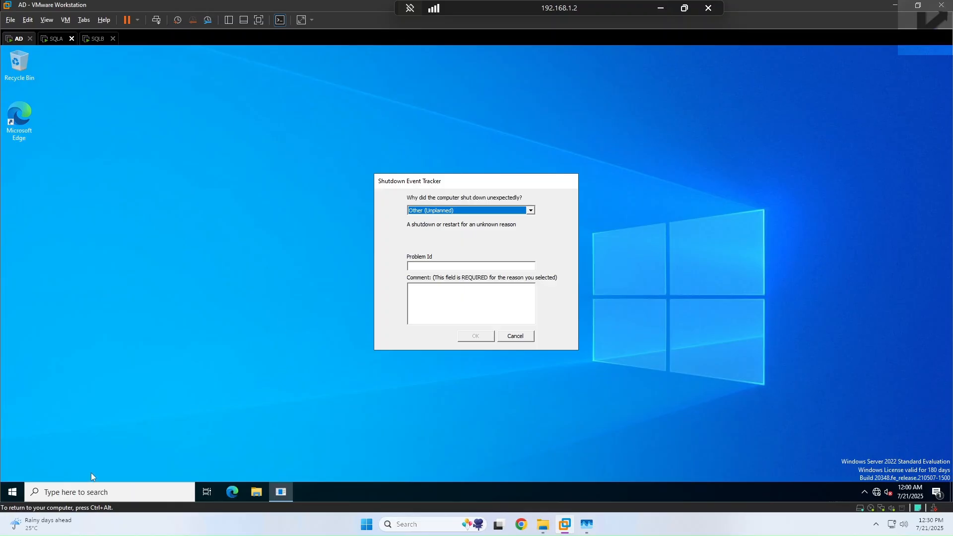
{"action": "left_click", "coordinate": [21, 493]}
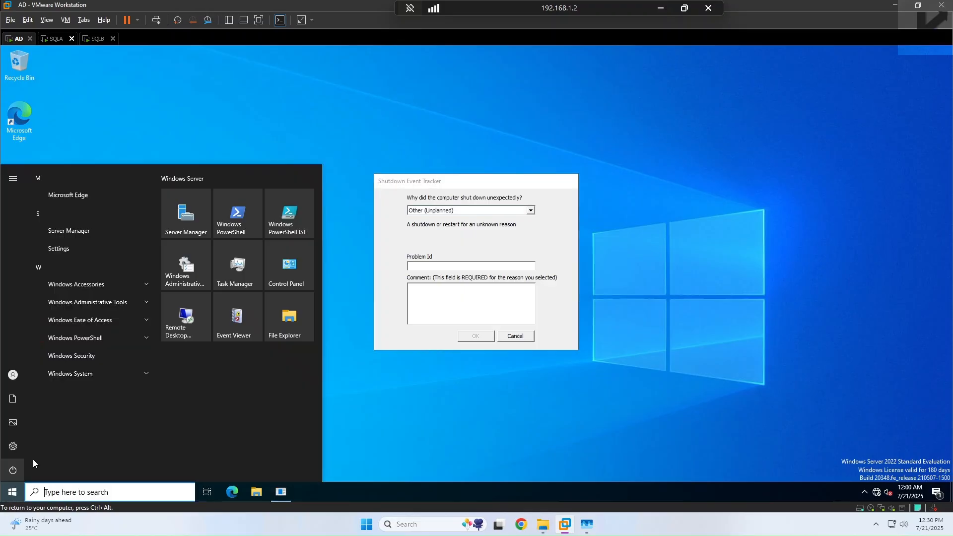
{"action": "left_click", "coordinate": [145, 304]}
{"action": "left_click", "coordinate": [79, 395]}
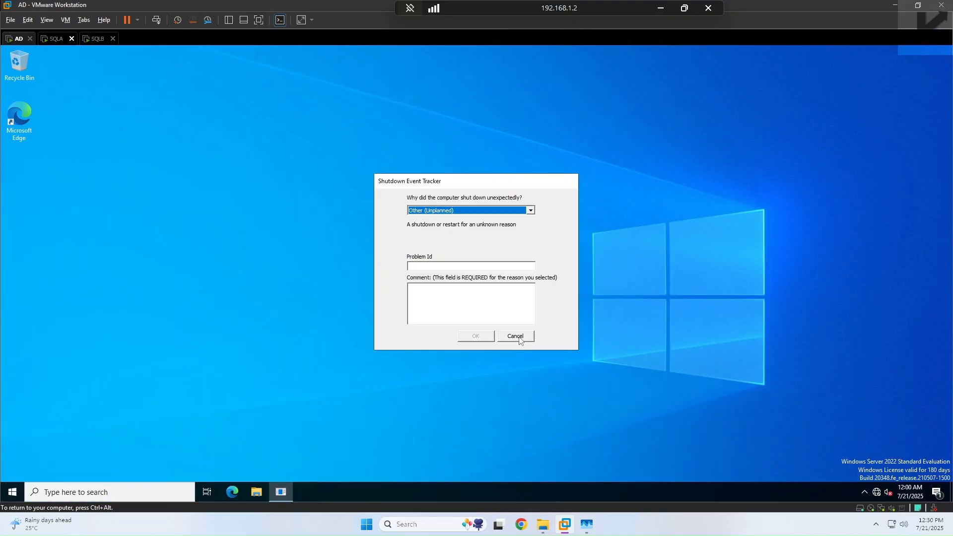
{"action": "left_click", "coordinate": [518, 337]}
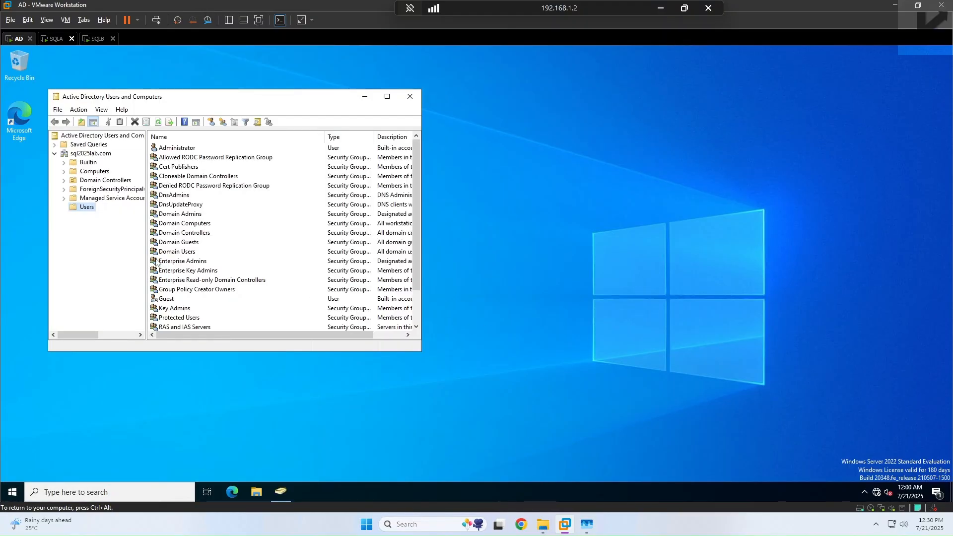
Step: Open Enterprise Admins' Members tab and search the domain for the sql dba account
{"action": "left_click", "coordinate": [205, 266]}
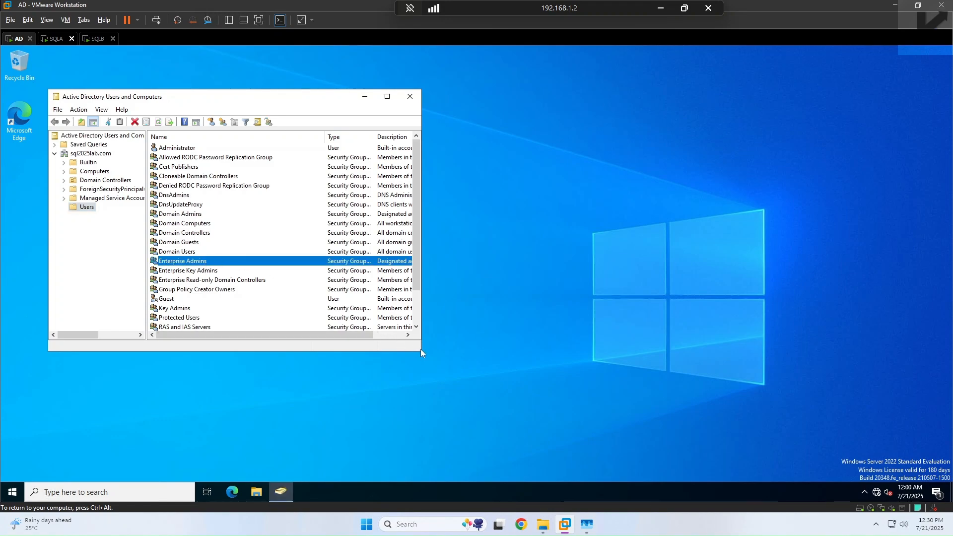
{"action": "left_click_drag", "start_coordinate": [421, 349], "coordinate": [727, 351]}
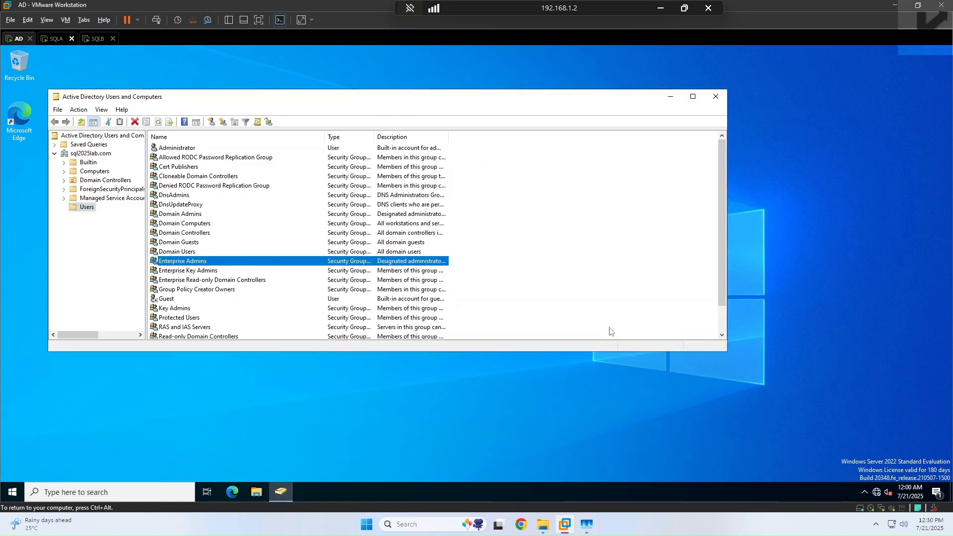
{"action": "double_click", "coordinate": [359, 263]}
{"action": "left_click", "coordinate": [338, 132]}
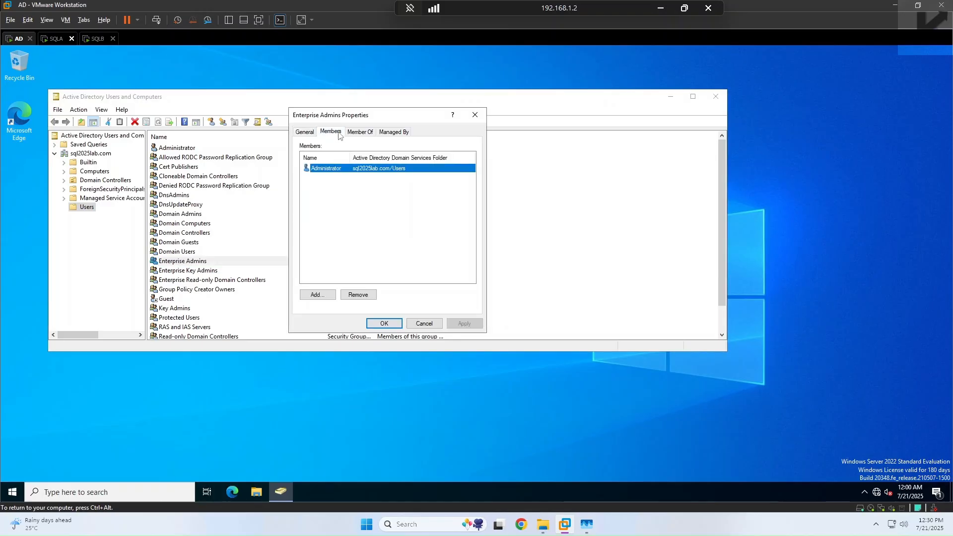
{"action": "left_click", "coordinate": [319, 295]}
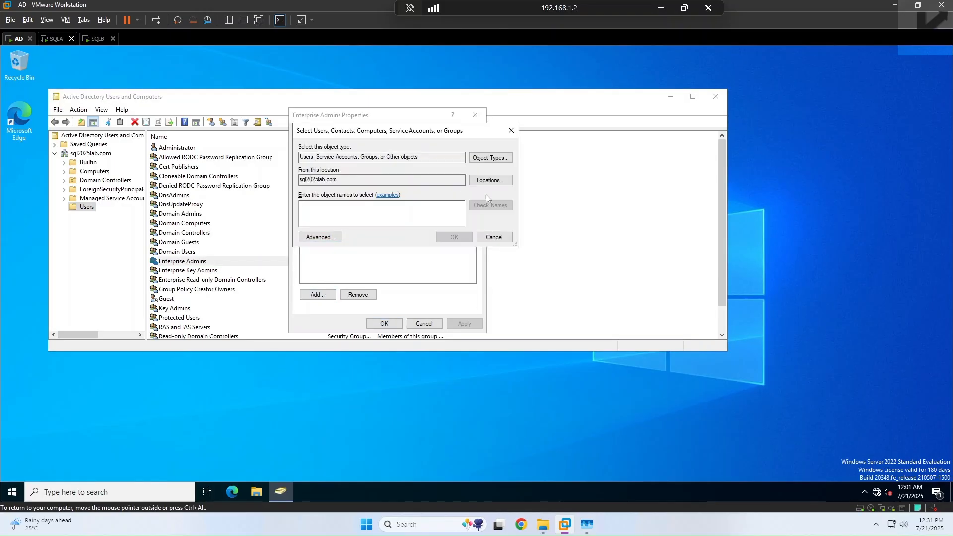
{"action": "left_click", "coordinate": [318, 238]}
{"action": "left_click", "coordinate": [517, 244]}
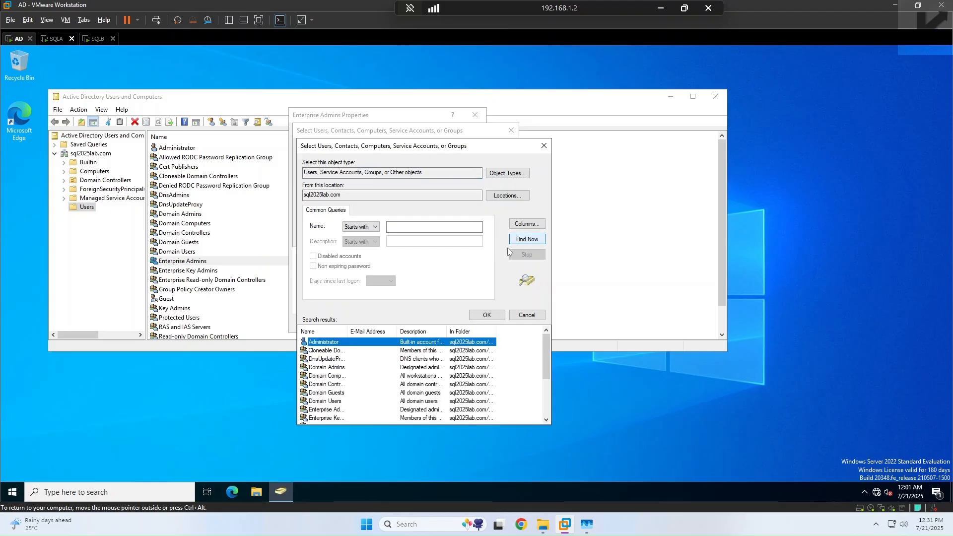
{"action": "scroll", "coordinate": [363, 386], "scroll_direction": "down", "scroll_amount": 5}
{"action": "left_click", "coordinate": [332, 420]}
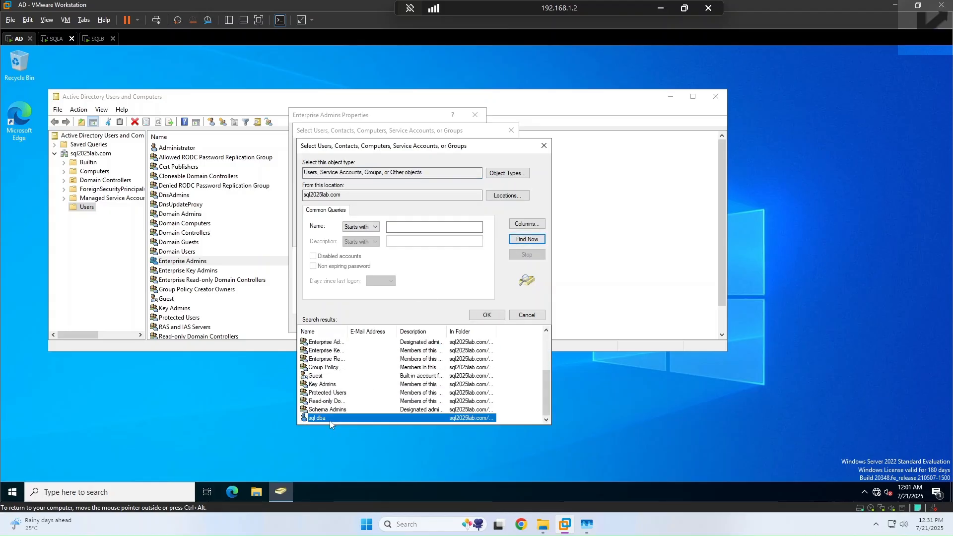
{"action": "left_click", "coordinate": [527, 239]}
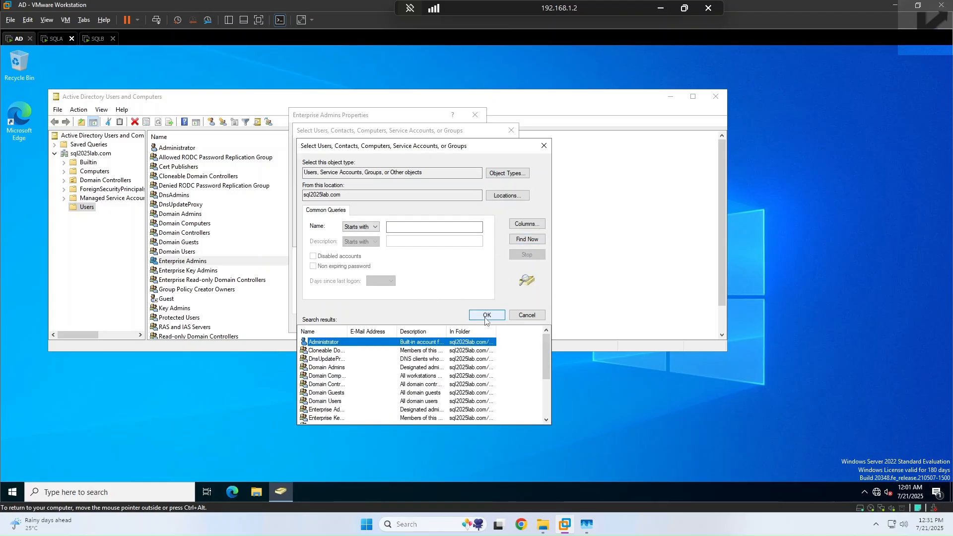
{"action": "left_click", "coordinate": [482, 314]}
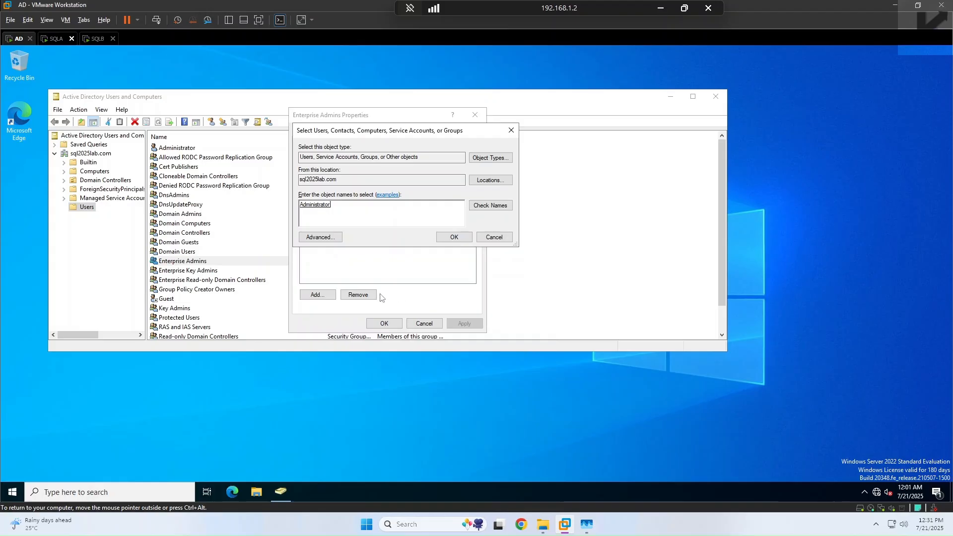
Step: Add sql dba to Enterprise Admins, dismissing the already-a-member error
{"action": "left_click", "coordinate": [325, 239]}
{"action": "left_click", "coordinate": [534, 239]}
{"action": "scroll", "coordinate": [366, 393], "scroll_direction": "down", "scroll_amount": 4}
{"action": "left_click", "coordinate": [320, 418]}
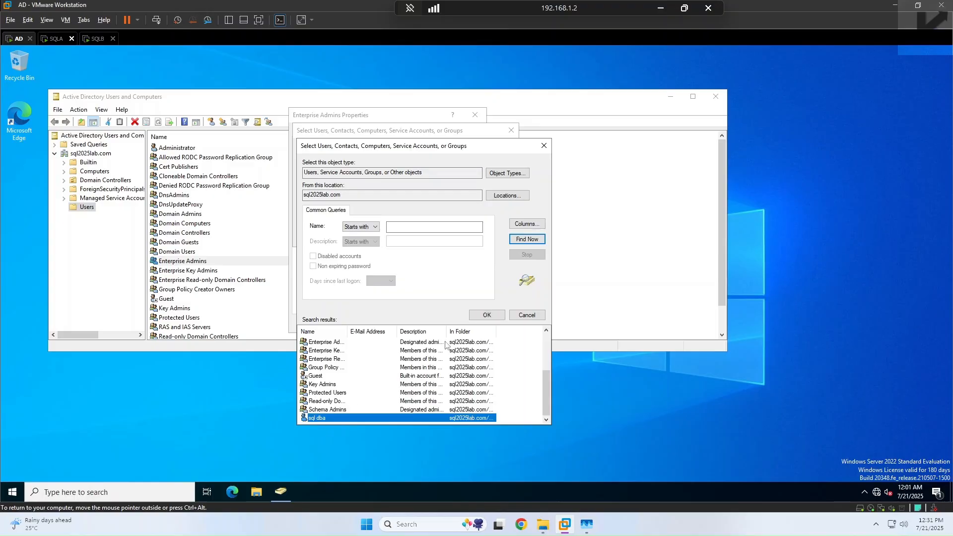
{"action": "left_click", "coordinate": [486, 315]}
{"action": "left_click", "coordinate": [450, 237]}
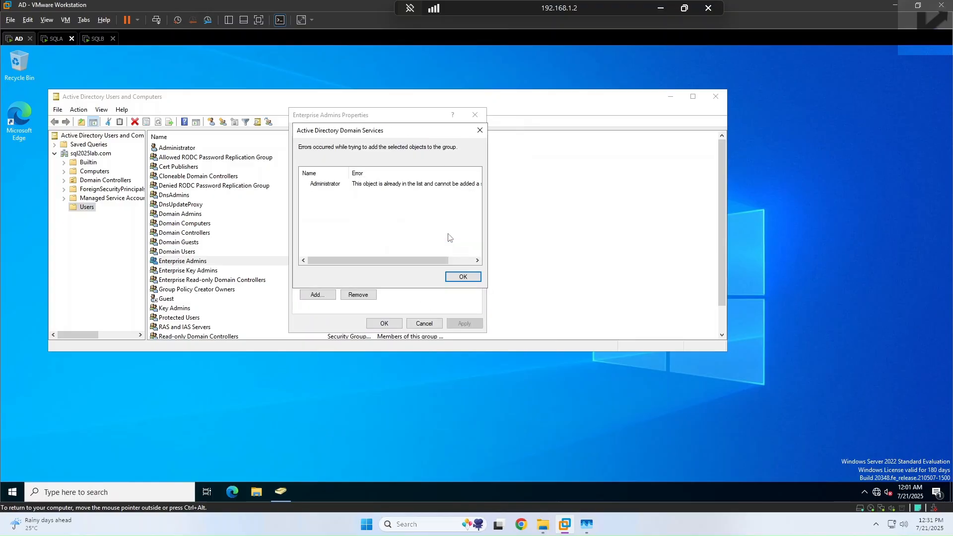
{"action": "left_click", "coordinate": [459, 278]}
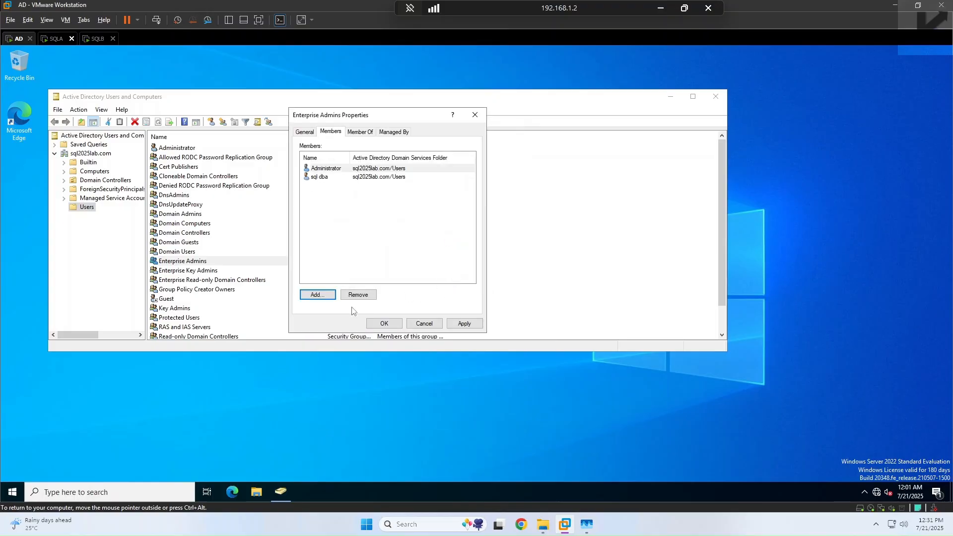
Step: Remove Administrator from Enterprise Admins and save the group properties
{"action": "left_click", "coordinate": [359, 295]}
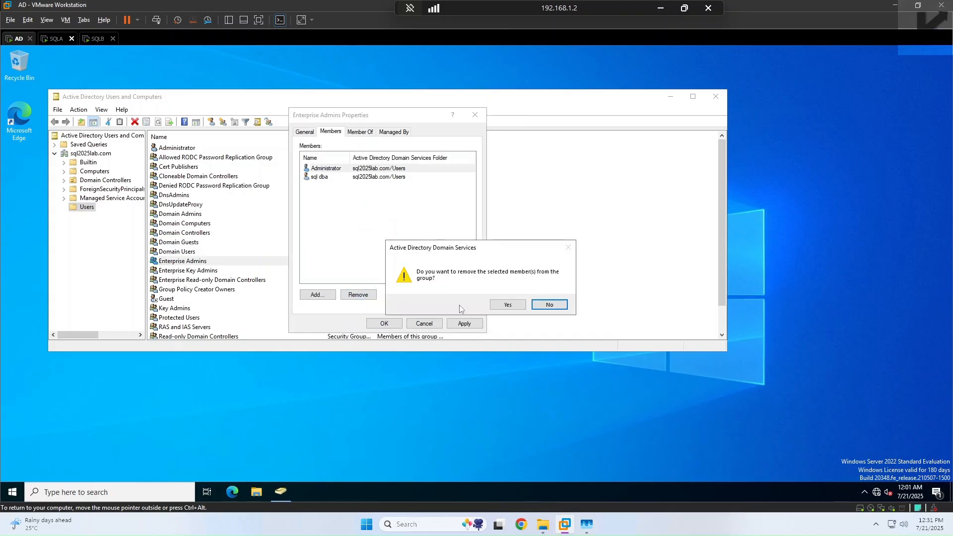
{"action": "left_click", "coordinate": [507, 305]}
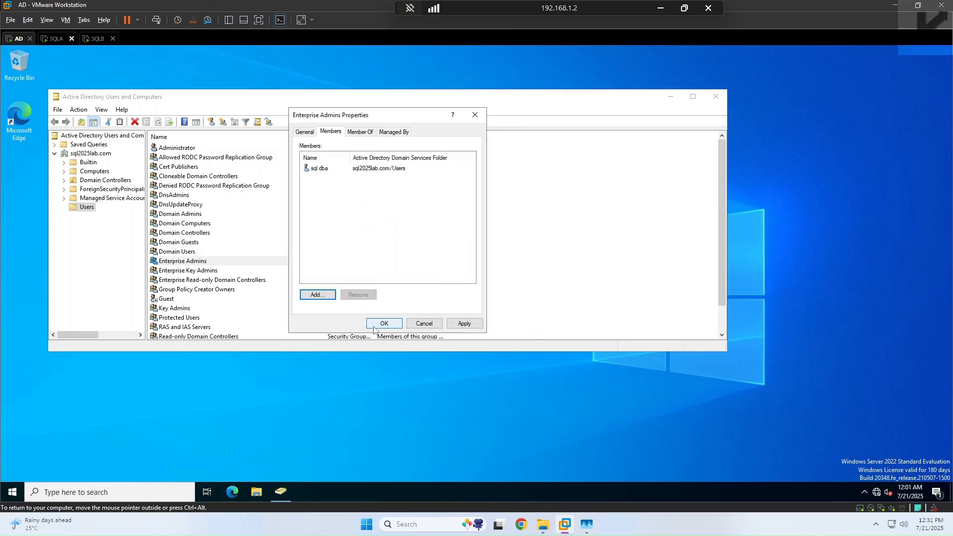
{"action": "left_click", "coordinate": [384, 324]}
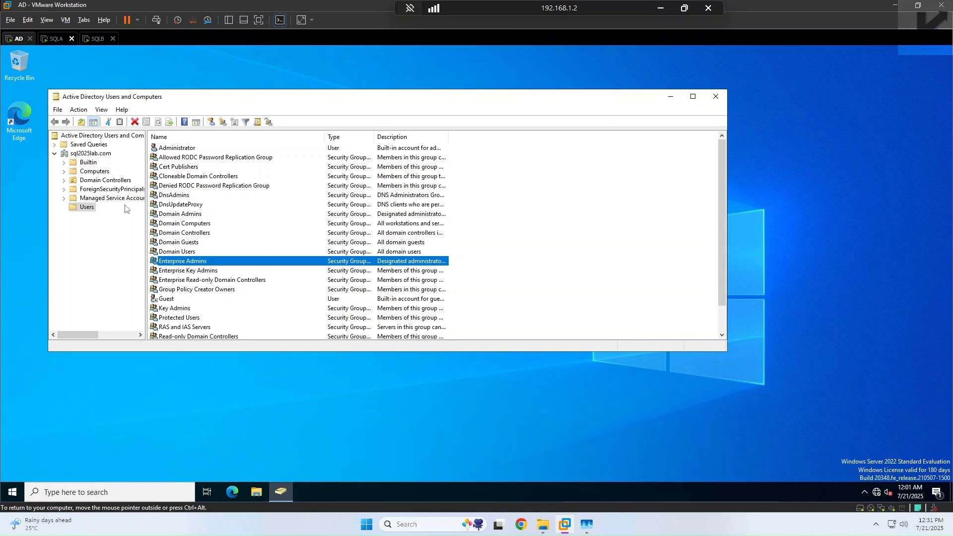
Step: Check SQLA's Managed By details in Computers, then close it and Active Directory Users and Computers
{"action": "left_click", "coordinate": [101, 174]}
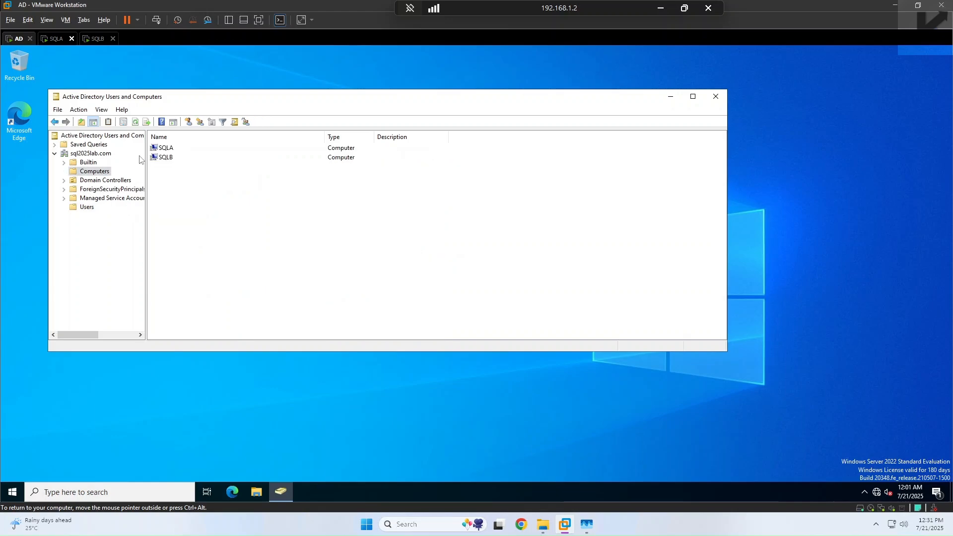
{"action": "double_click", "coordinate": [165, 149]}
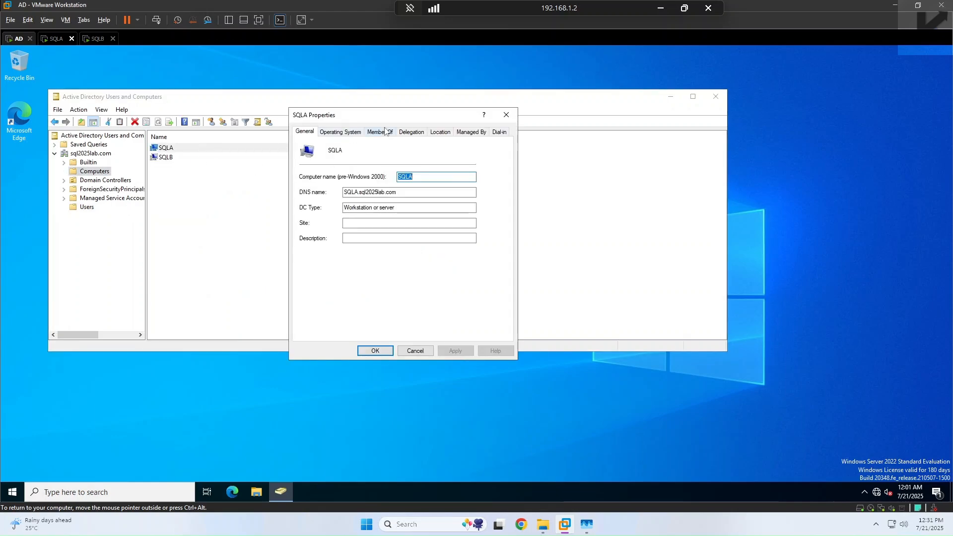
{"action": "left_click", "coordinate": [471, 132]}
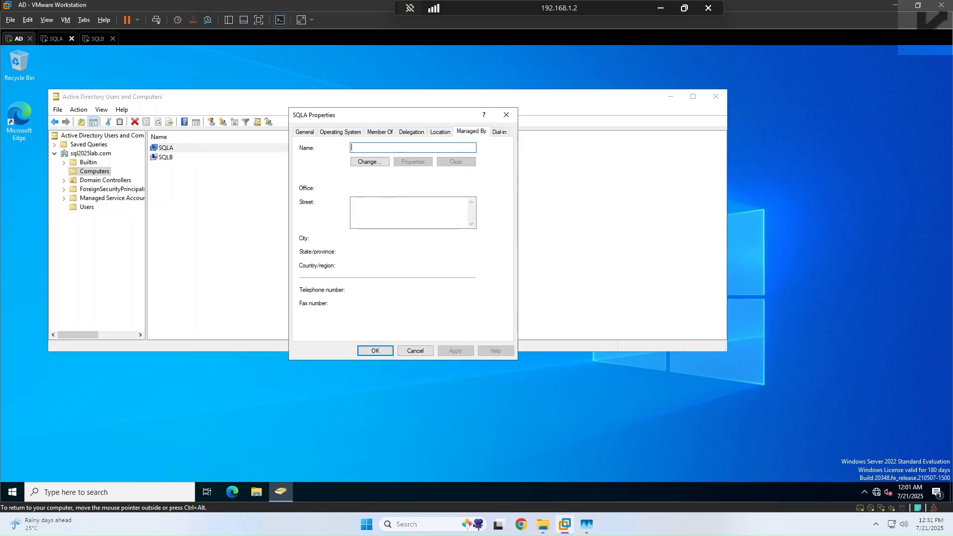
{"action": "left_click", "coordinate": [429, 353]}
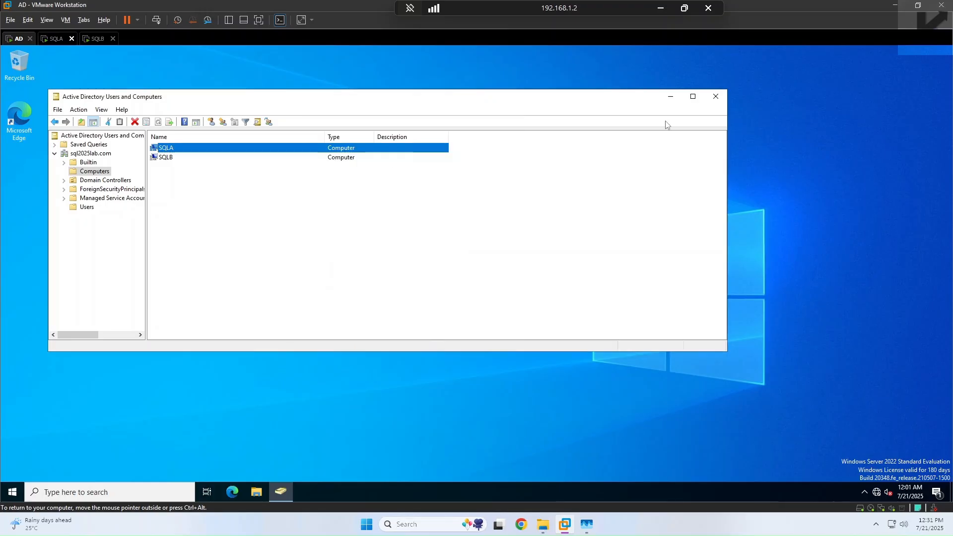
{"action": "left_click", "coordinate": [708, 101]}
Step: Dismiss the Windows Admin Center notice on SQLB, then return to SQLA
{"action": "left_click", "coordinate": [95, 39]}
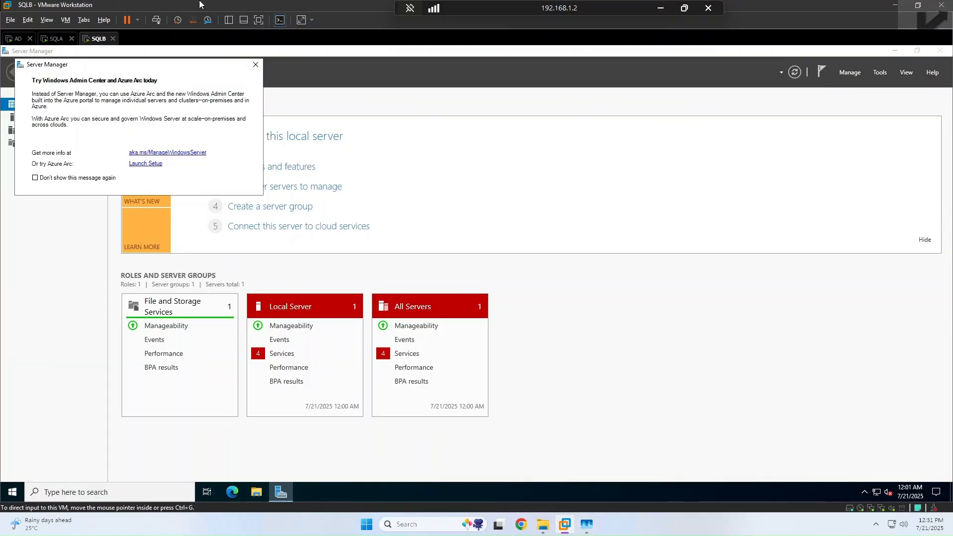
{"action": "left_click", "coordinate": [255, 65]}
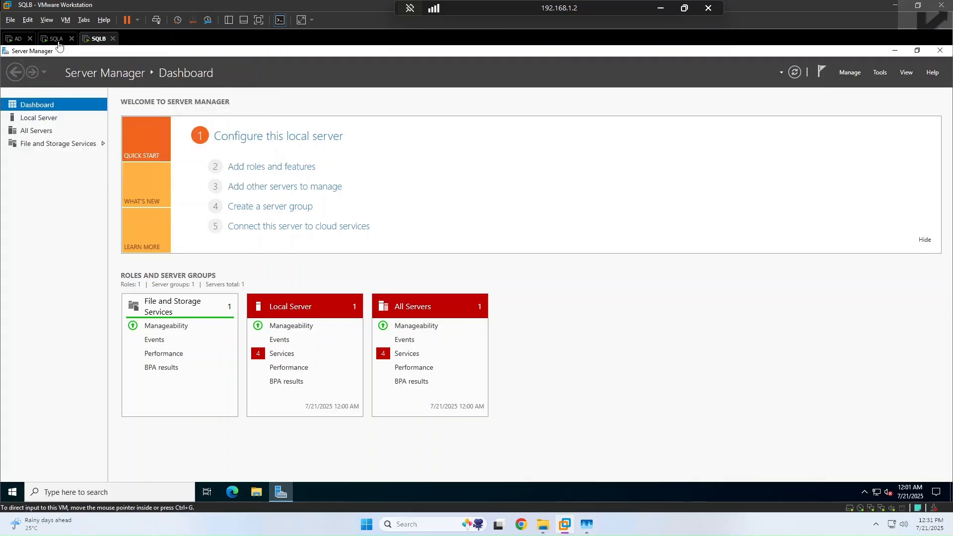
{"action": "left_click", "coordinate": [55, 39]}
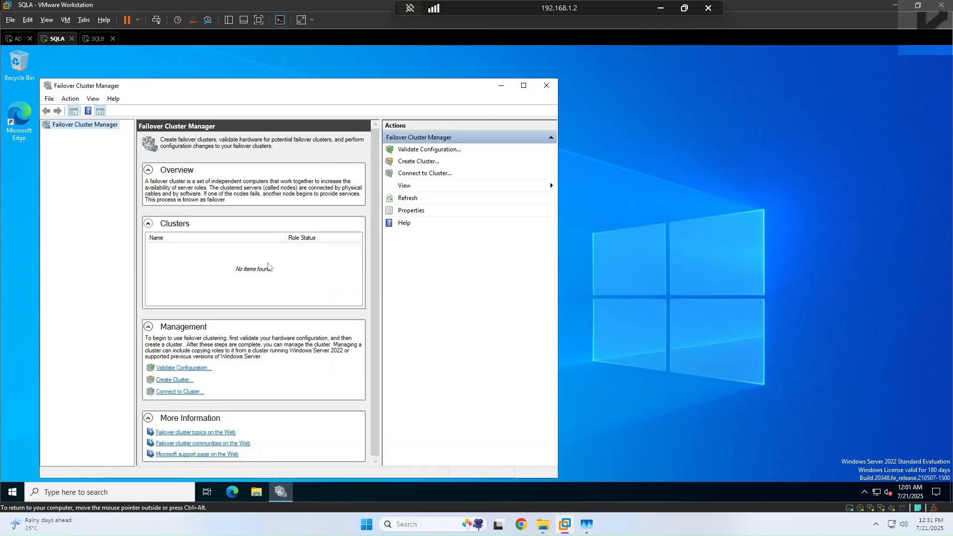
Step: Start Validate a Configuration and add SQLA and SQLB from the domain computer search
{"action": "left_click", "coordinate": [185, 368]}
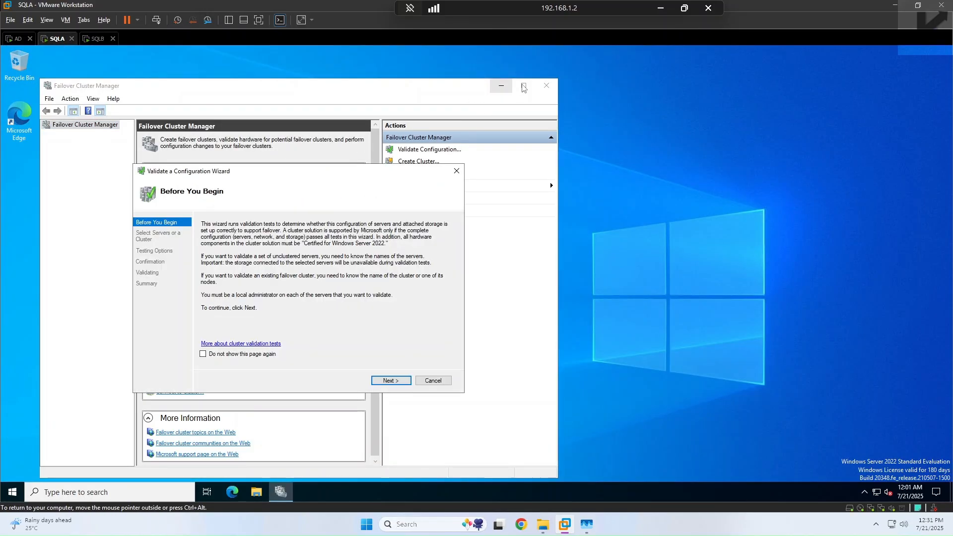
{"action": "left_click", "coordinate": [392, 382]}
{"action": "left_click", "coordinate": [428, 256]}
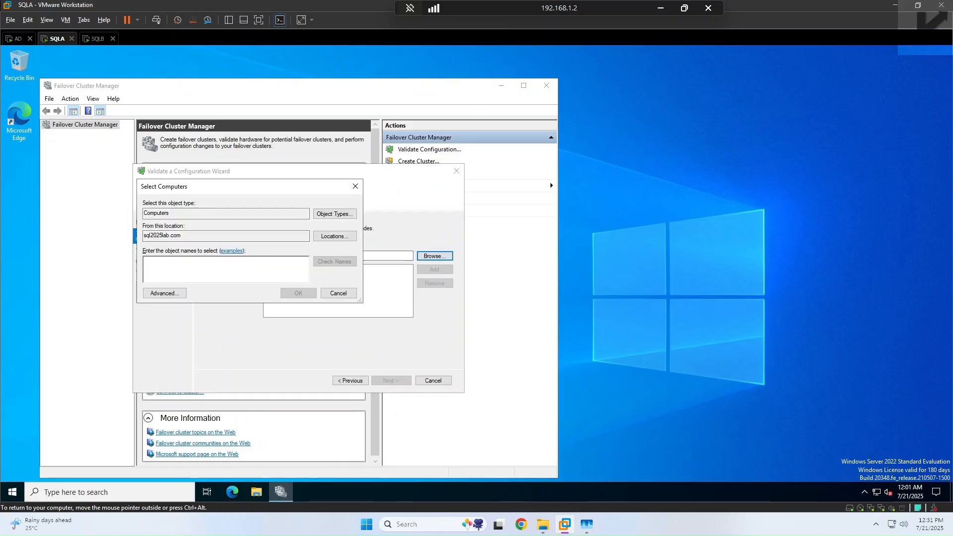
{"action": "left_click", "coordinate": [164, 292]}
{"action": "left_click", "coordinate": [371, 292]}
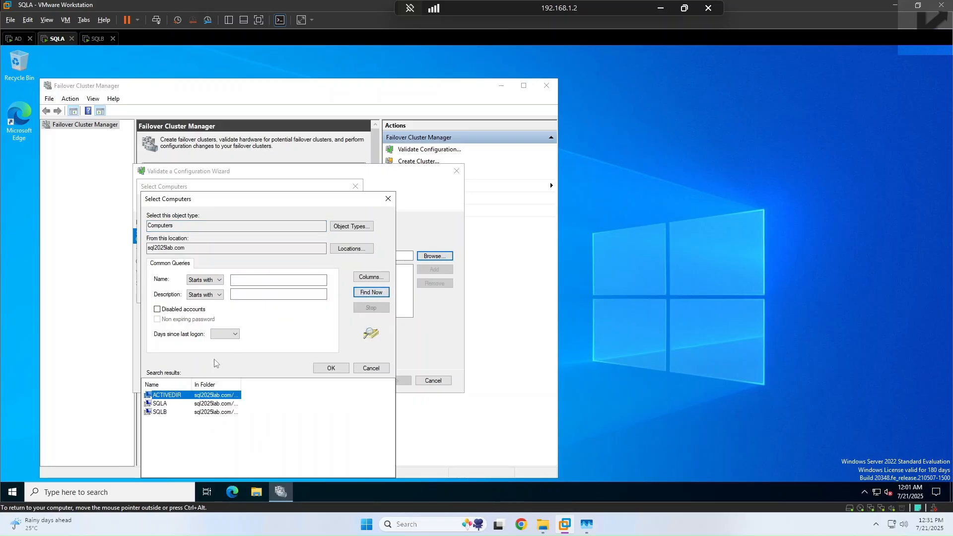
{"action": "left_click", "coordinate": [154, 404]}
{"action": "left_click", "coordinate": [157, 412], "text": "shift"}
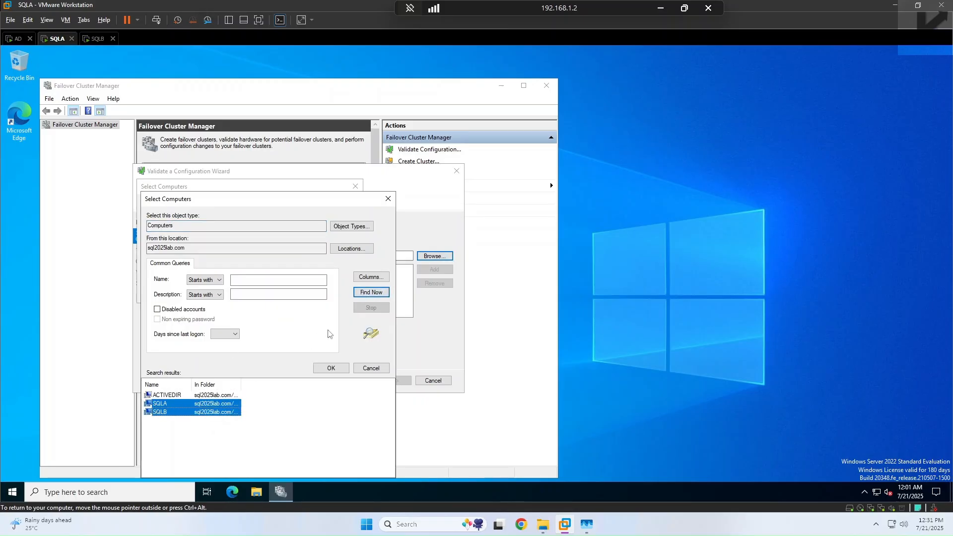
{"action": "left_click", "coordinate": [331, 368]}
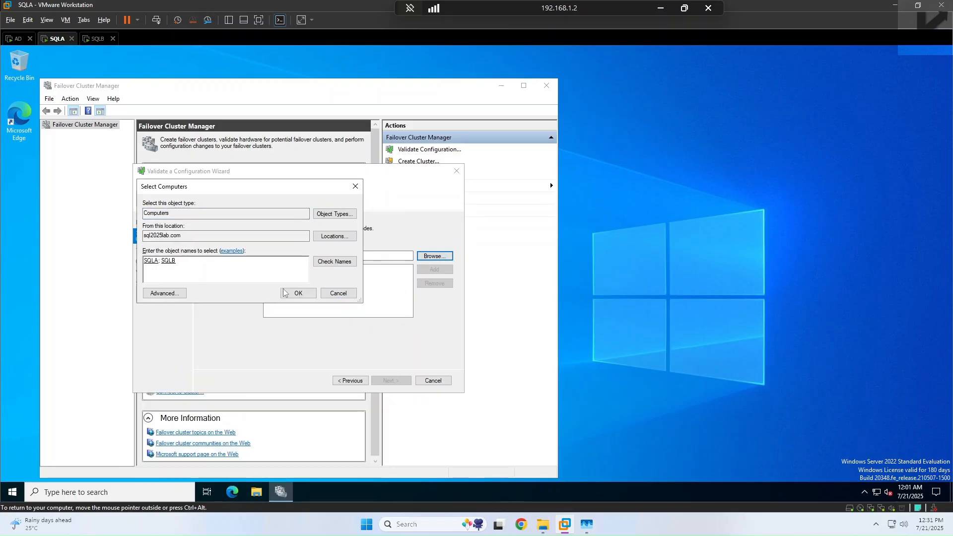
{"action": "left_click_drag", "start_coordinate": [177, 261], "coordinate": [108, 261]}
{"action": "left_click", "coordinate": [298, 293]}
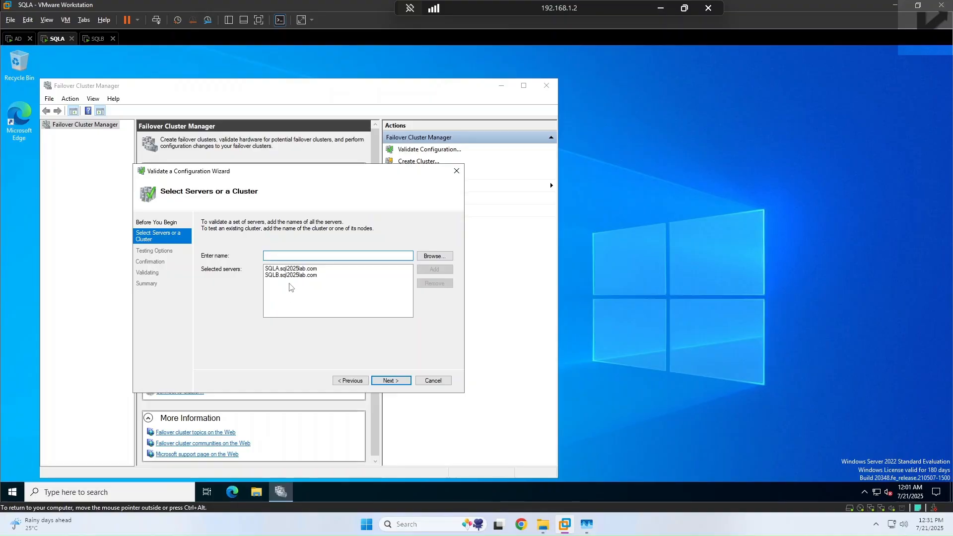
Step: Keep Run all tests (recommended) and start validating SQLA and SQLB
{"action": "left_click", "coordinate": [387, 380]}
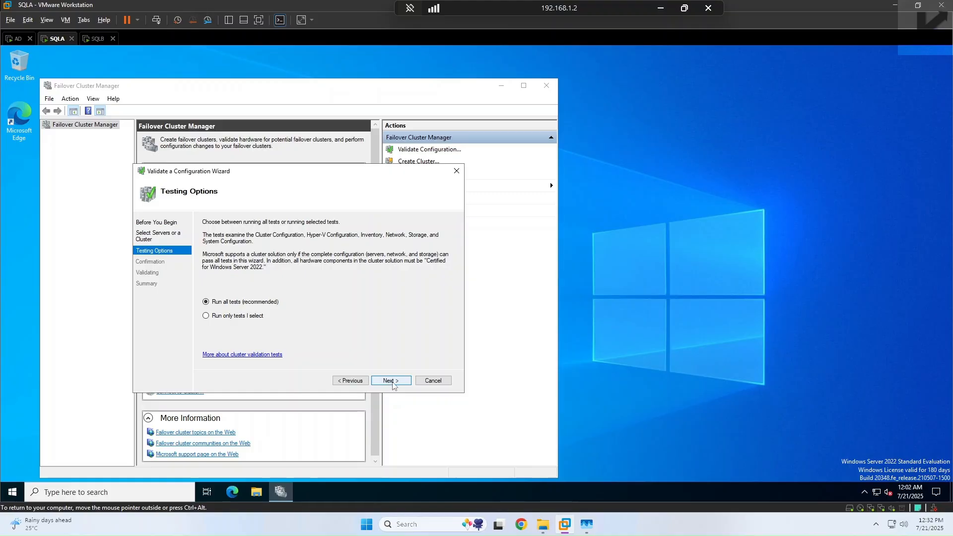
{"action": "left_click", "coordinate": [392, 381]}
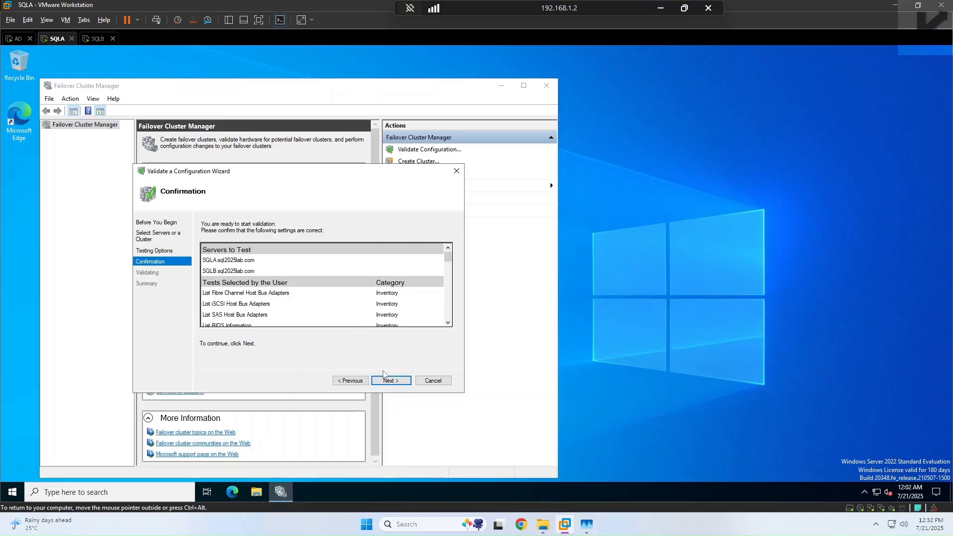
{"action": "left_click", "coordinate": [390, 381]}
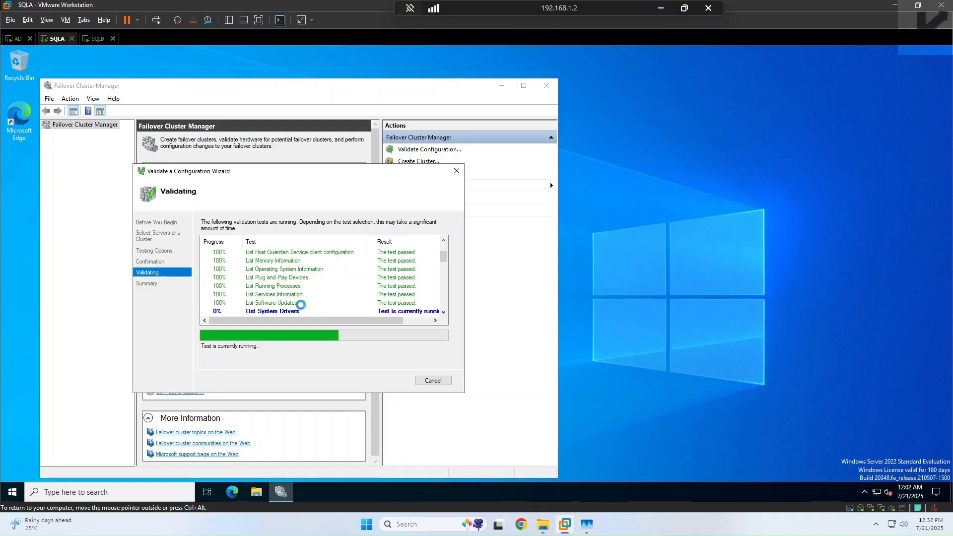
{"action": "scroll", "coordinate": [317, 276], "scroll_direction": "up", "scroll_amount": 2}
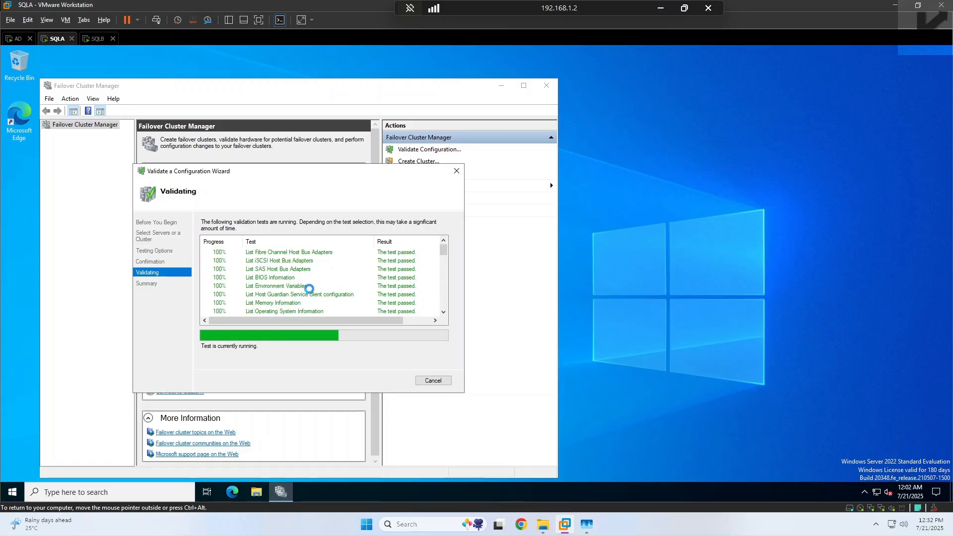
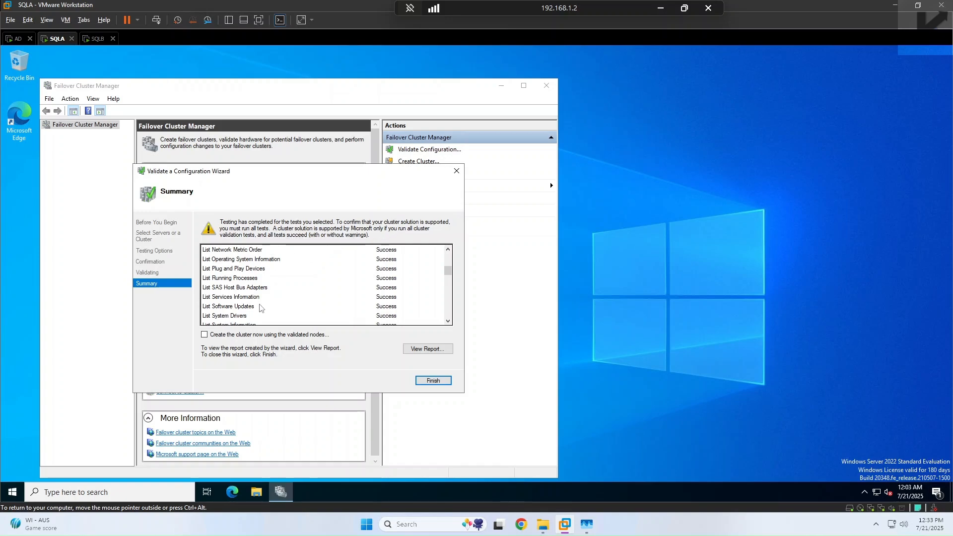
Step: Review the SQLA and SQLB validation report and go on to create the cluster with the validated nodes
{"action": "left_click", "coordinate": [449, 292]}
{"action": "scroll", "coordinate": [450, 292], "scroll_direction": "down", "scroll_amount": 10}
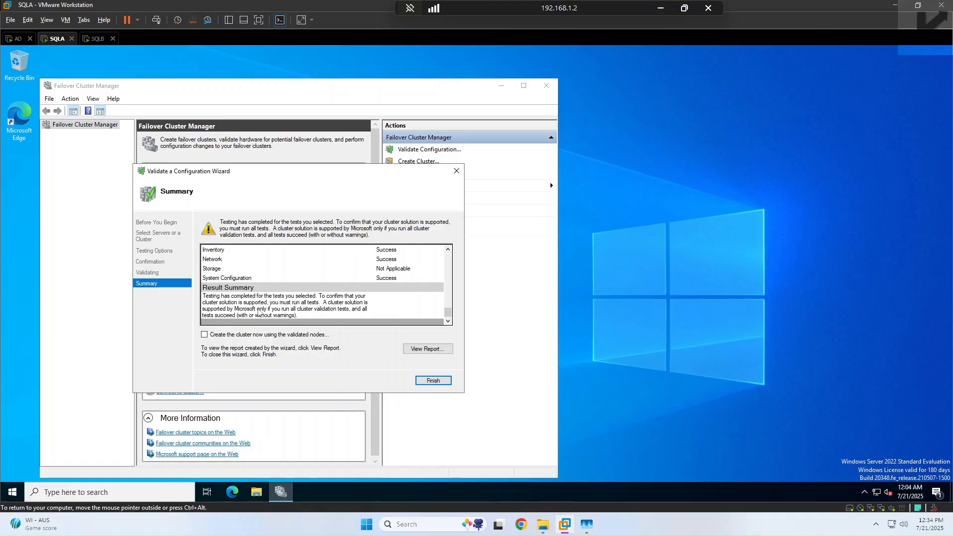
{"action": "scroll", "coordinate": [340, 298], "scroll_direction": "up", "scroll_amount": 8}
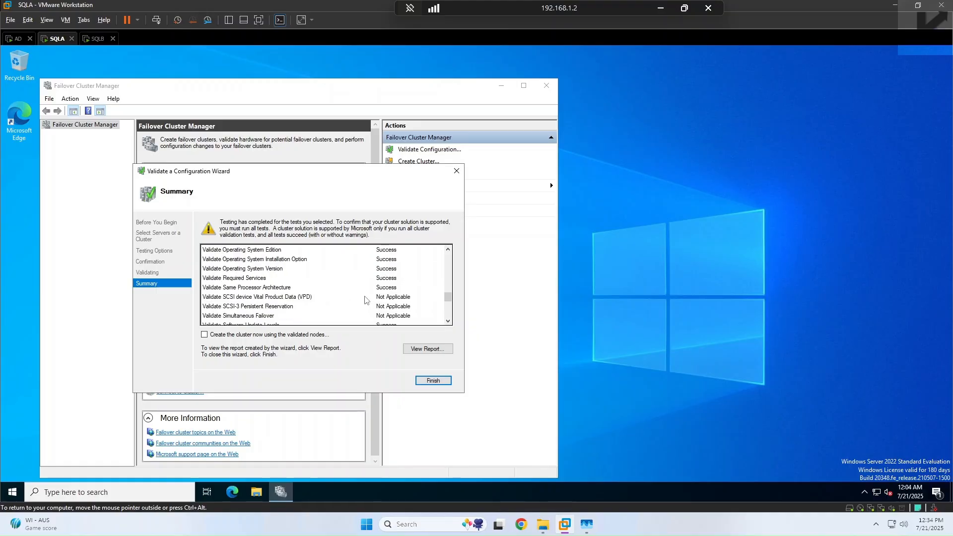
{"action": "scroll", "coordinate": [366, 297], "scroll_direction": "up", "scroll_amount": 10}
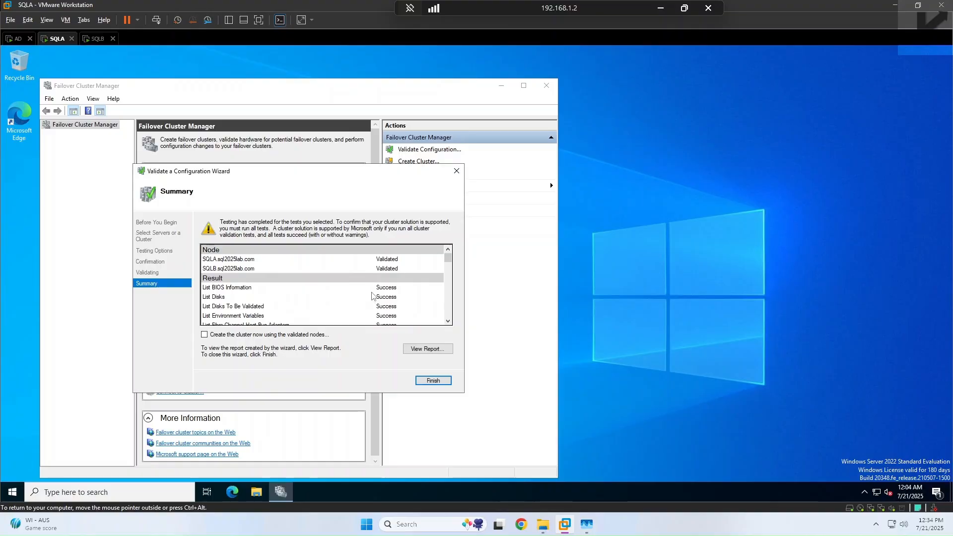
{"action": "scroll", "coordinate": [397, 298], "scroll_direction": "down", "scroll_amount": 8}
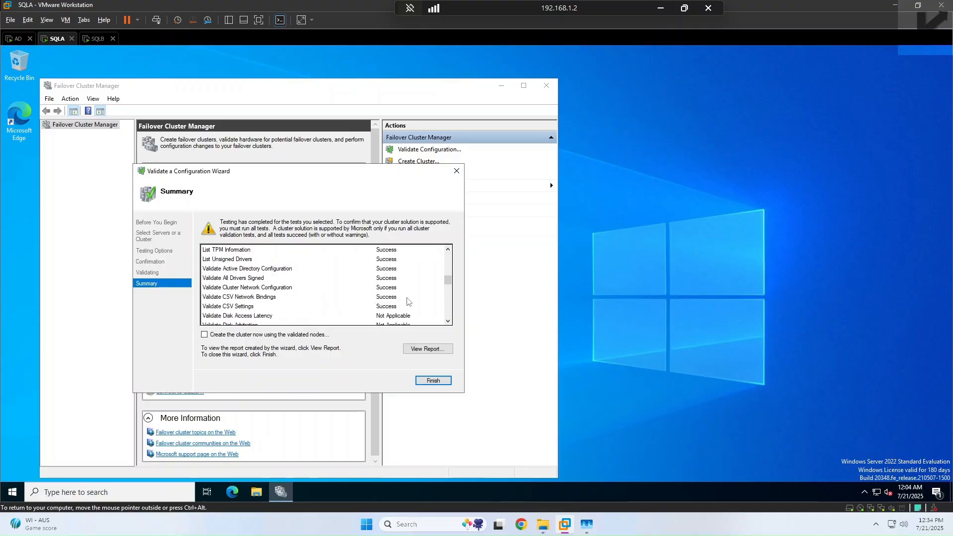
{"action": "scroll", "coordinate": [406, 302], "scroll_direction": "down", "scroll_amount": 8}
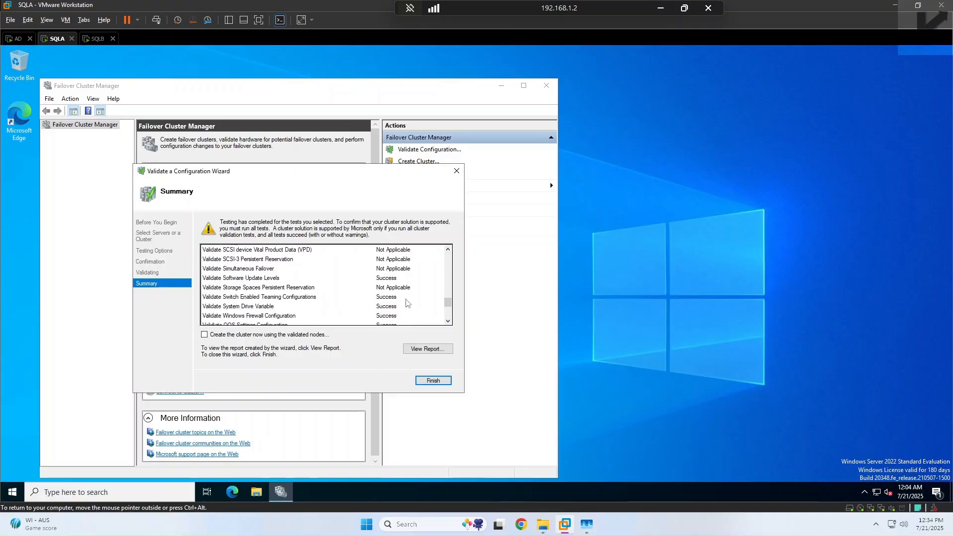
{"action": "scroll", "coordinate": [407, 305], "scroll_direction": "down", "scroll_amount": 3}
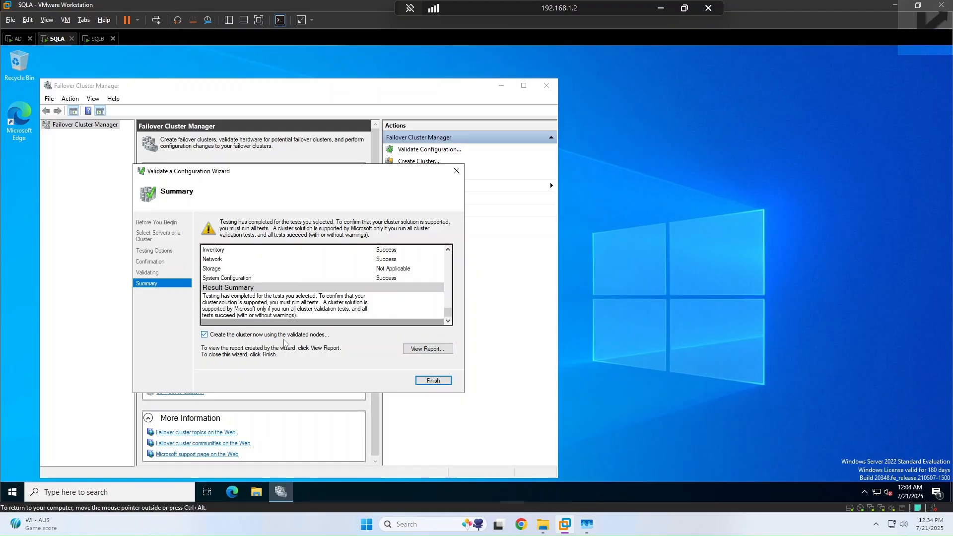
{"action": "left_click", "coordinate": [440, 382]}
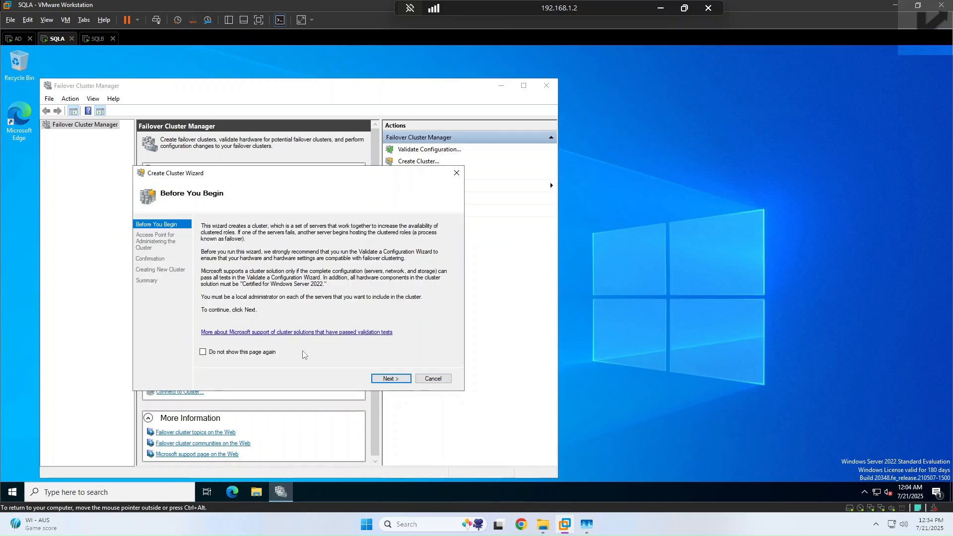
Step: Name the cluster sqllab, confirm the settings, and create it from SQLA and SQLB
{"action": "left_click", "coordinate": [391, 378]}
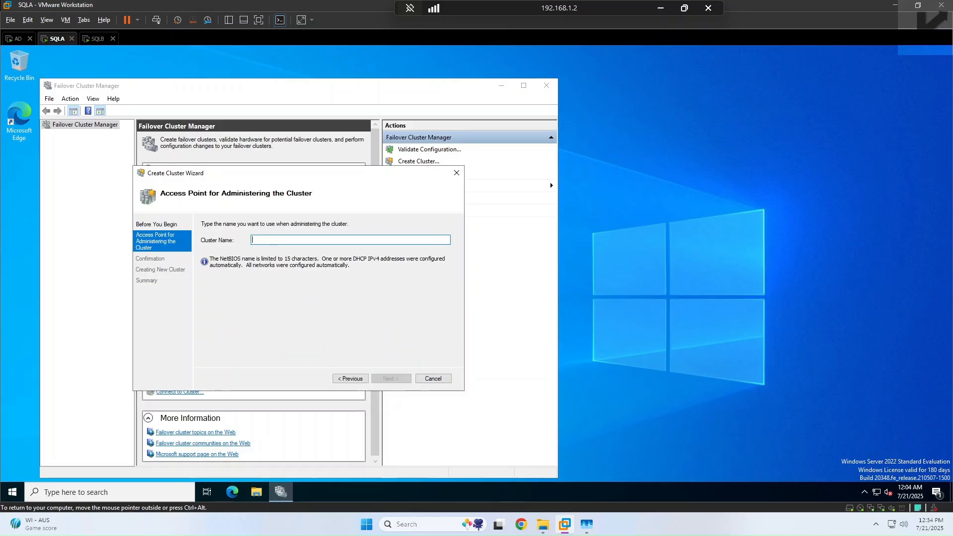
{"action": "type", "text": "sqllab"}
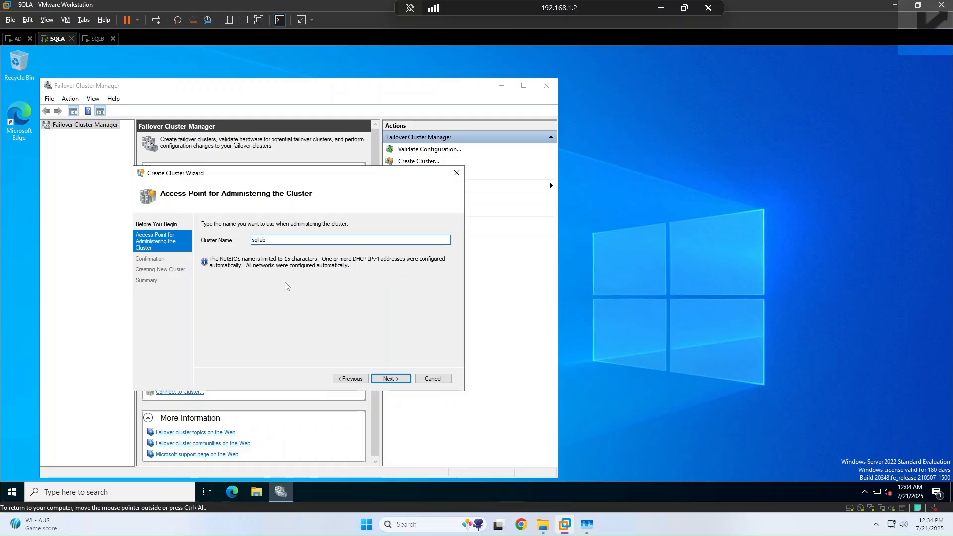
{"action": "left_click", "coordinate": [405, 379]}
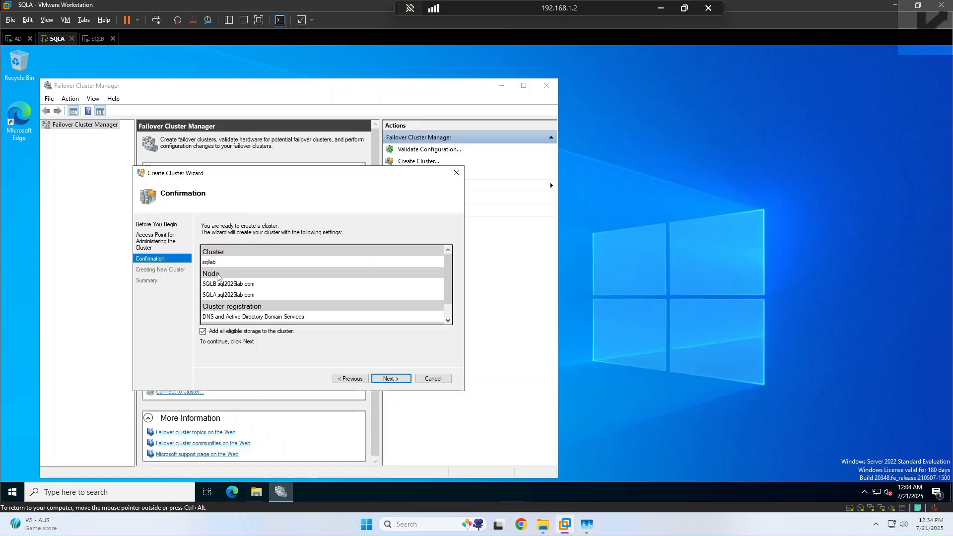
{"action": "scroll", "coordinate": [234, 281], "scroll_direction": "down", "scroll_amount": 1}
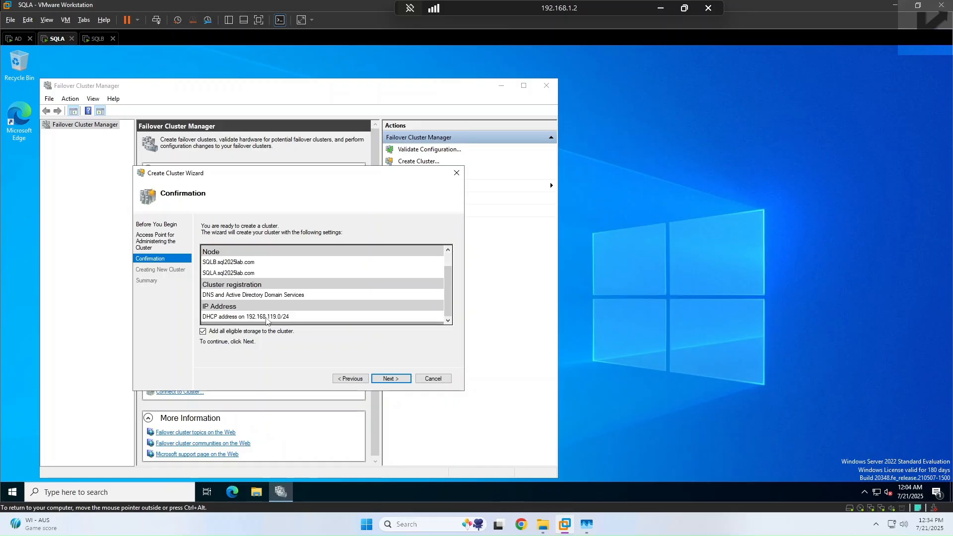
{"action": "scroll", "coordinate": [264, 288], "scroll_direction": "up", "scroll_amount": 1}
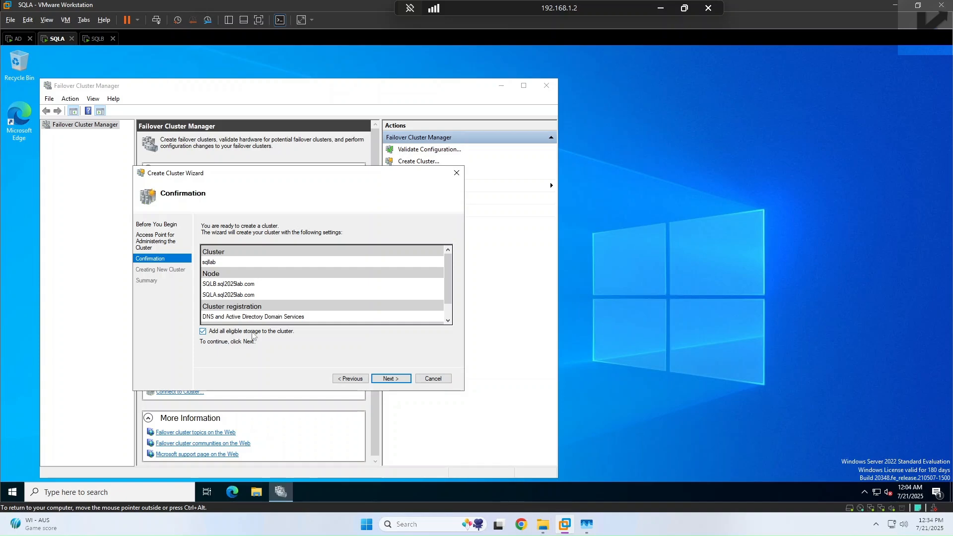
{"action": "left_click", "coordinate": [395, 379]}
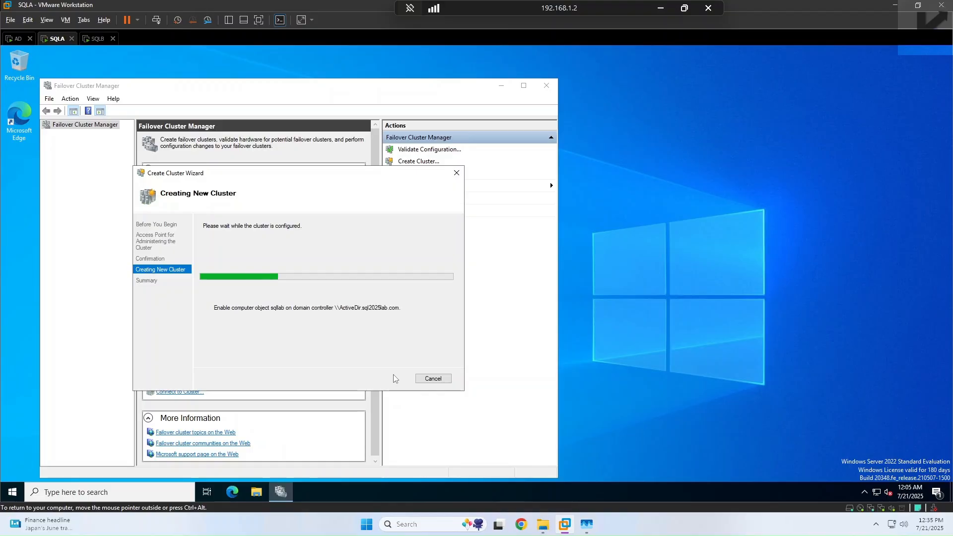
{"action": "scroll", "coordinate": [356, 328], "scroll_direction": "down", "scroll_amount": 1}
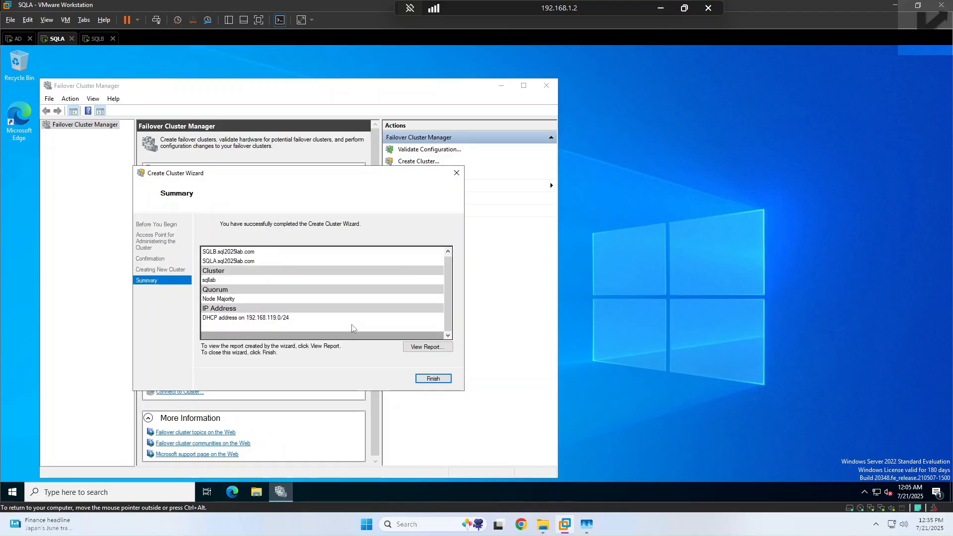
{"action": "left_click", "coordinate": [432, 378]}
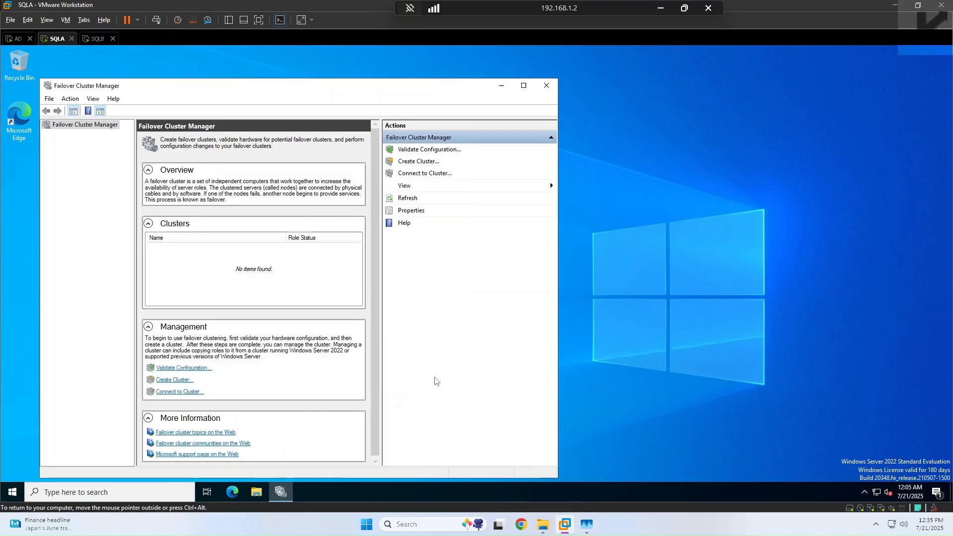
Step: Maximize the manager and inspect the sqllab name resource, IP 192.168.119.135 and the nodes
{"action": "left_click", "coordinate": [524, 86]}
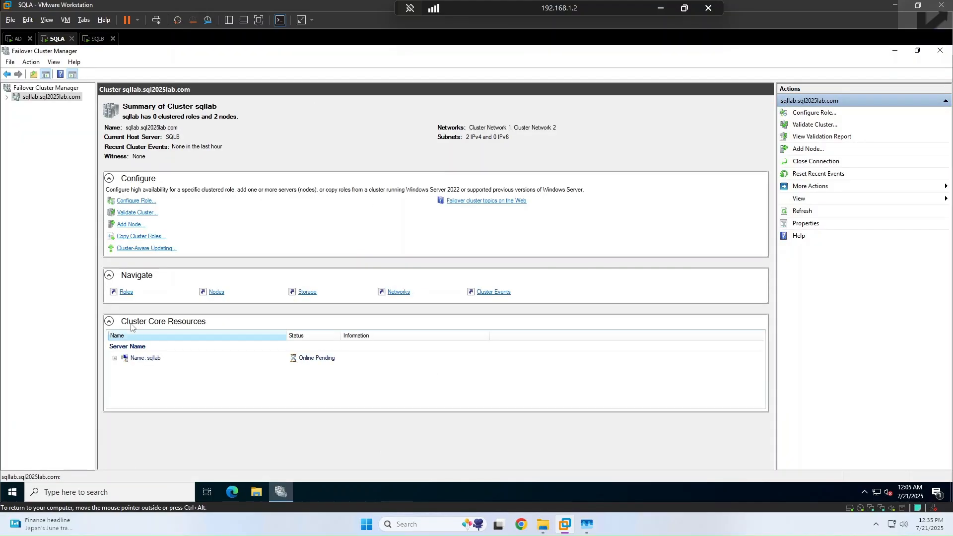
{"action": "left_click", "coordinate": [114, 358]}
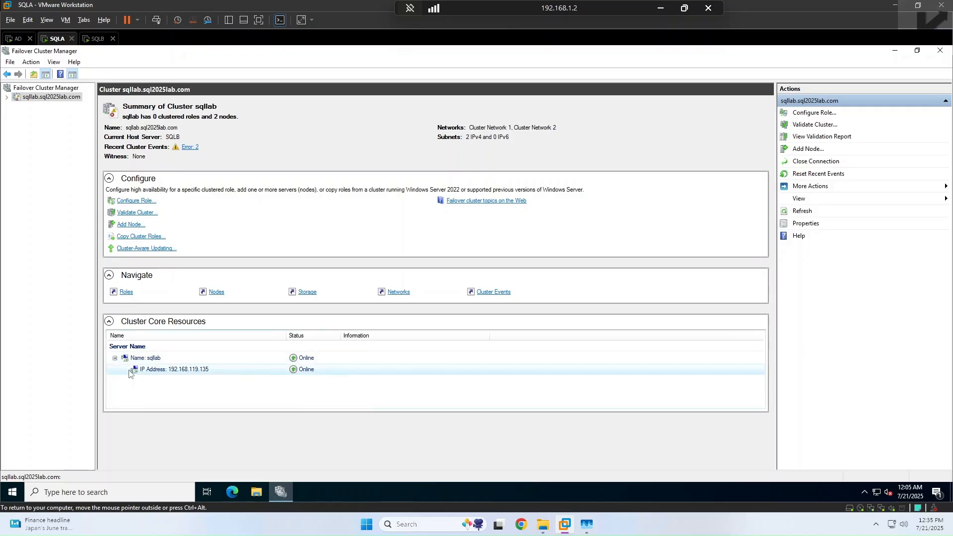
{"action": "left_click", "coordinate": [303, 376]}
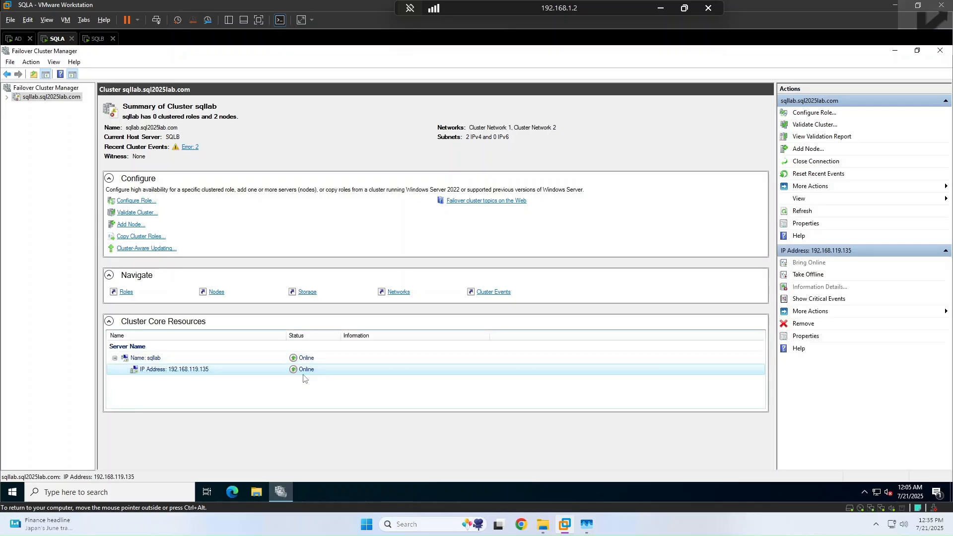
{"action": "left_click", "coordinate": [217, 293]}
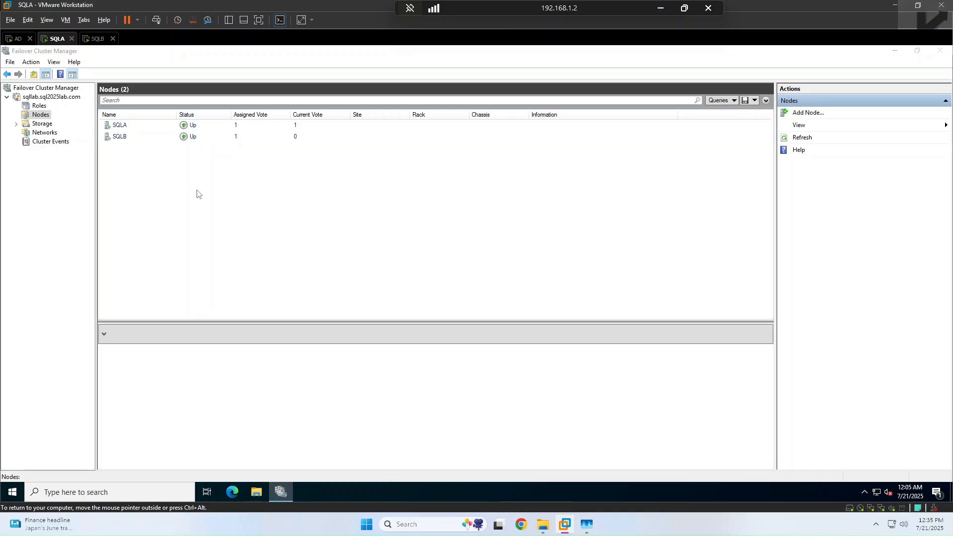
{"action": "left_click", "coordinate": [28, 99]}
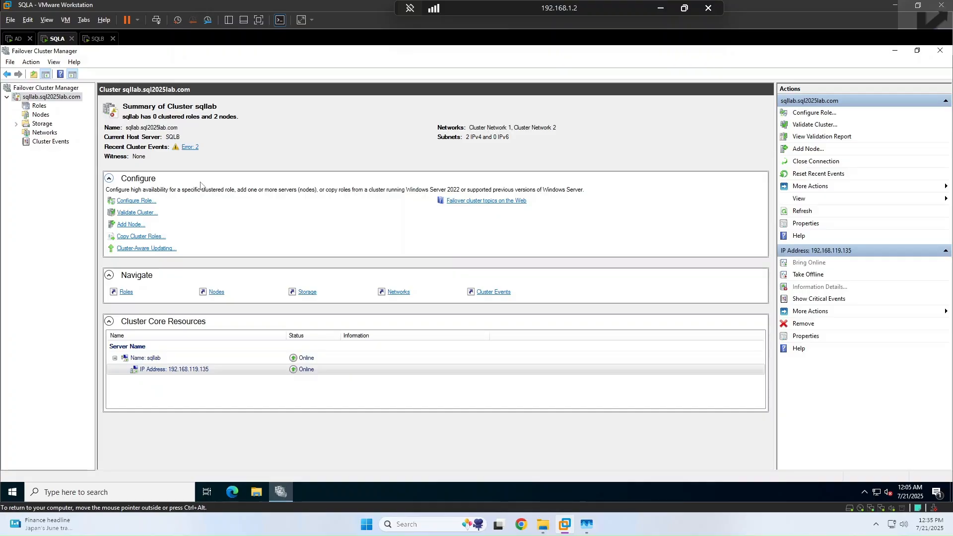
Step: Read the two cluster error events about the DNS failure, then glance at Roles
{"action": "left_click", "coordinate": [190, 147]}
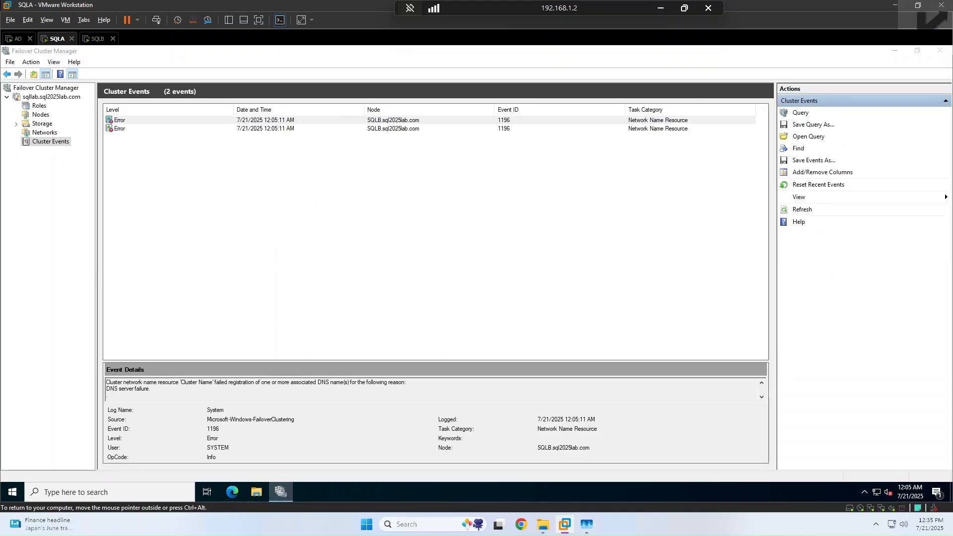
{"action": "left_click", "coordinate": [106, 382]}
{"action": "left_click_drag", "start_coordinate": [151, 388], "coordinate": [106, 382]}
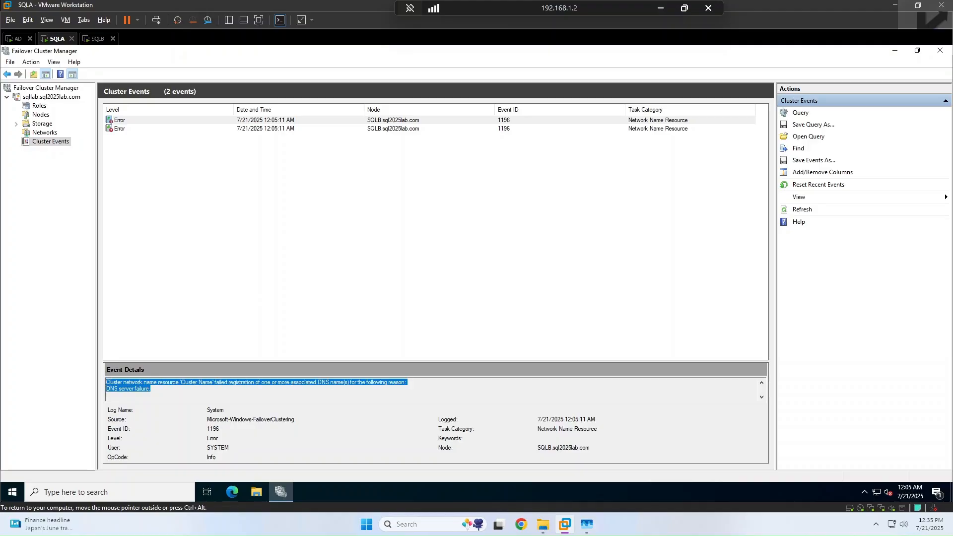
{"action": "left_click", "coordinate": [151, 388]}
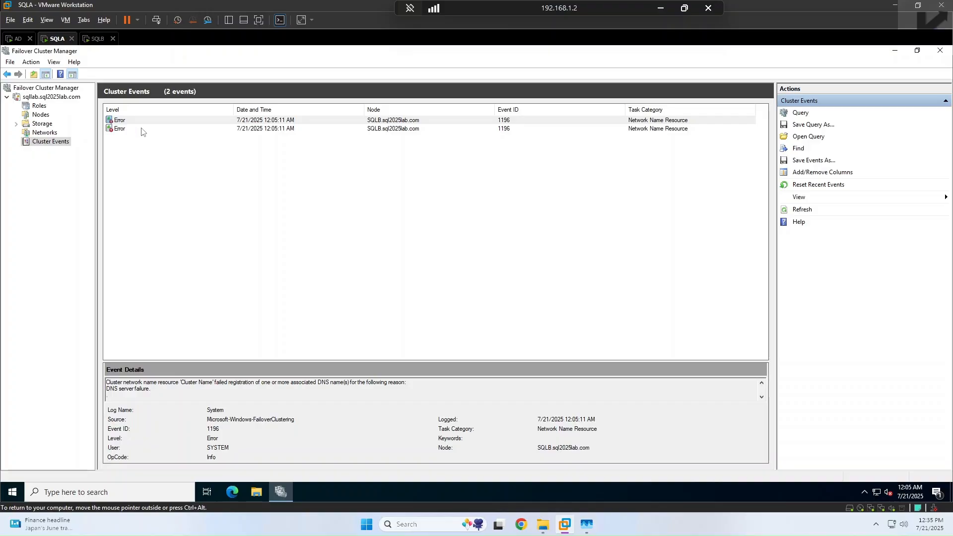
{"action": "left_click", "coordinate": [38, 107]}
{"action": "left_click", "coordinate": [31, 96]}
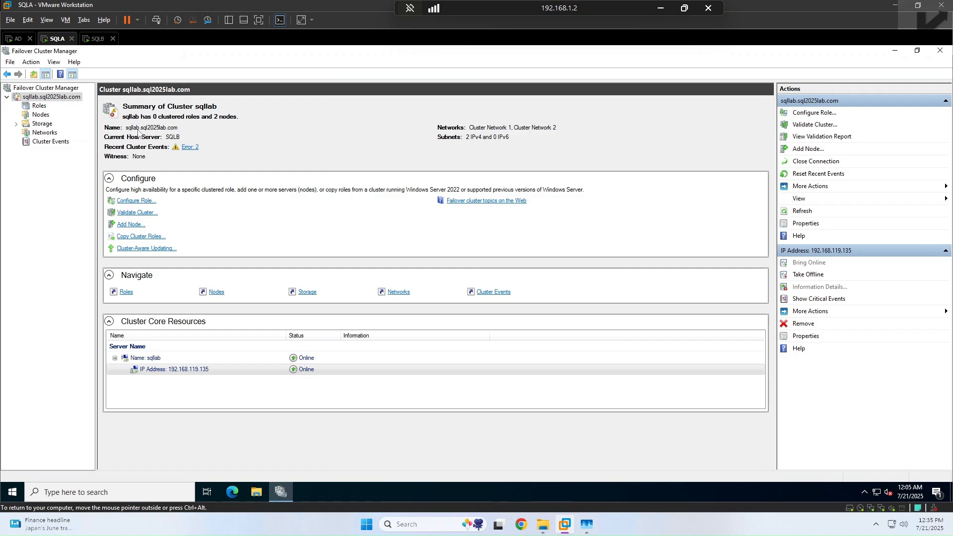
Step: On the AD server, open Active Directory Users and Computers and find the sqllab computer object
{"action": "left_click", "coordinate": [15, 39]}
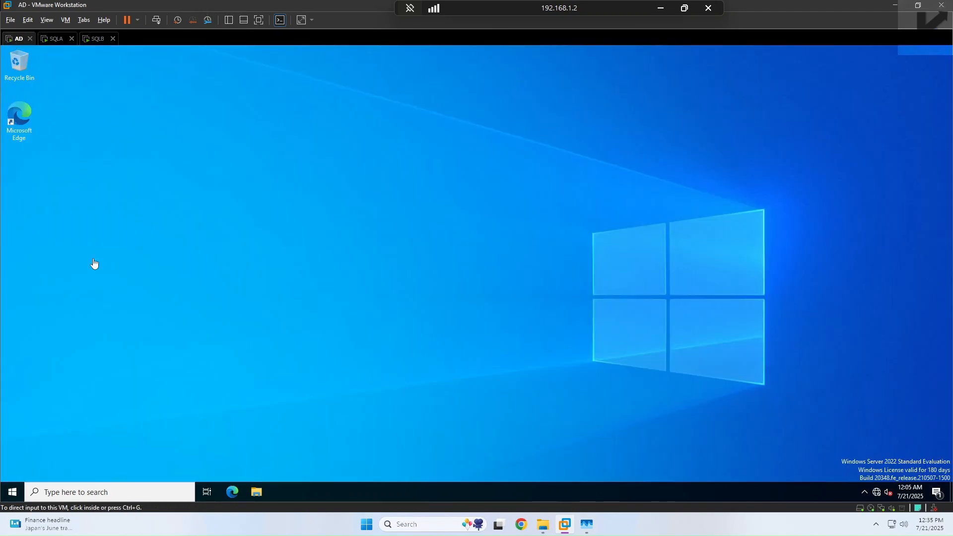
{"action": "left_click", "coordinate": [23, 493]}
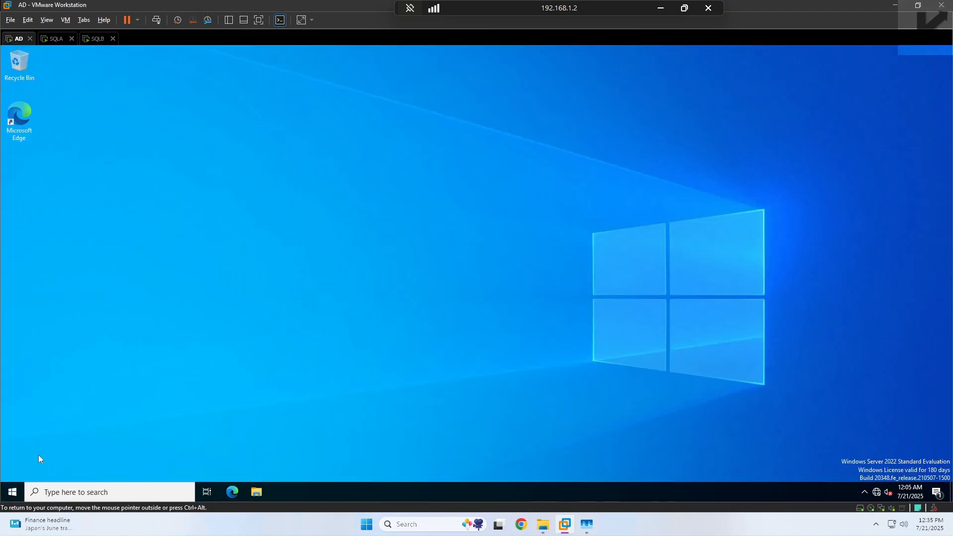
{"action": "left_click", "coordinate": [14, 492]}
{"action": "left_click", "coordinate": [141, 304]}
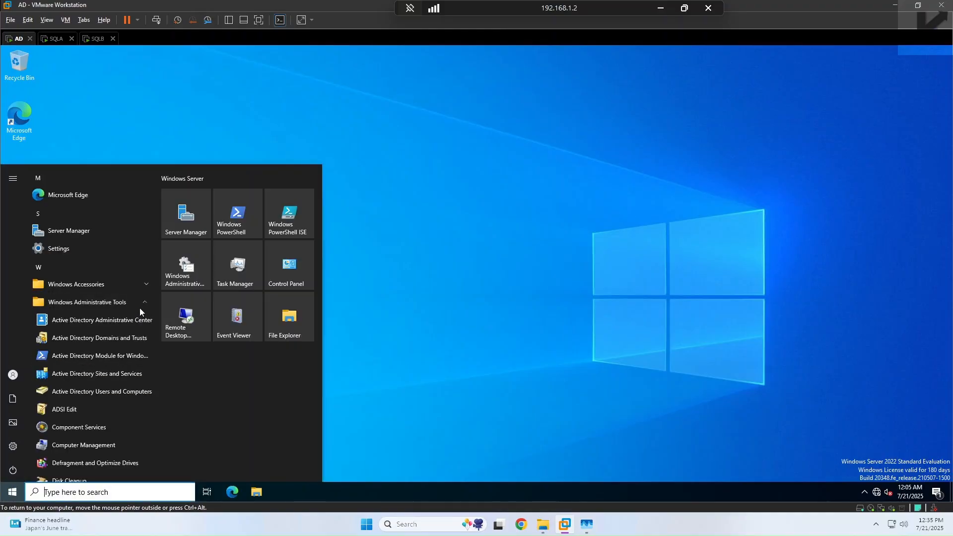
{"action": "left_click", "coordinate": [119, 392]}
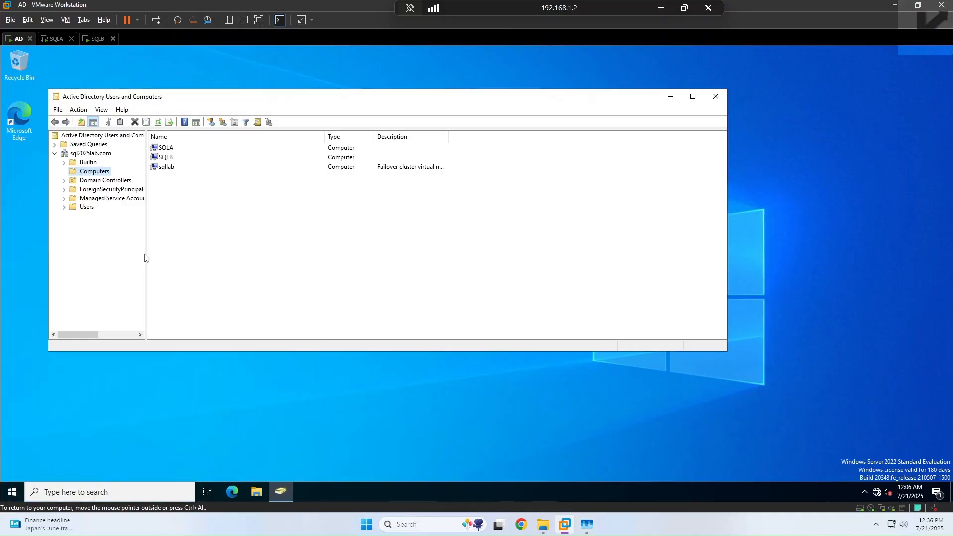
{"action": "left_click", "coordinate": [167, 167]}
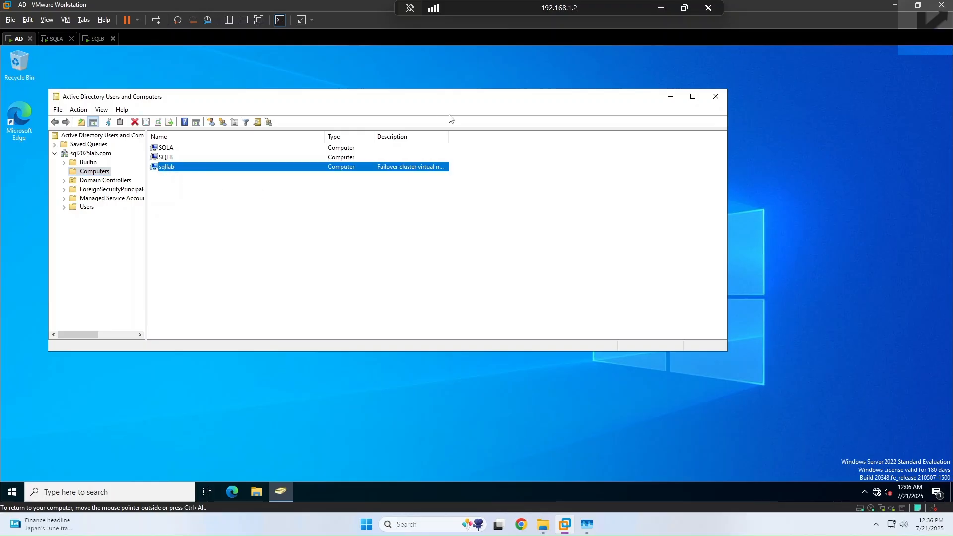
{"action": "left_click", "coordinate": [56, 38]}
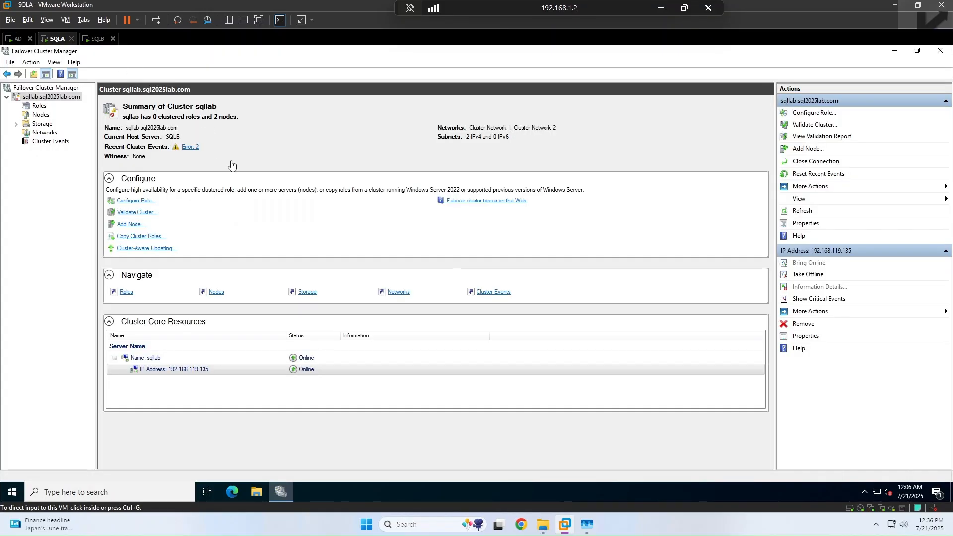
Step: Read the two recent cluster error events describing the DNS registration failure
{"action": "left_click", "coordinate": [191, 147]}
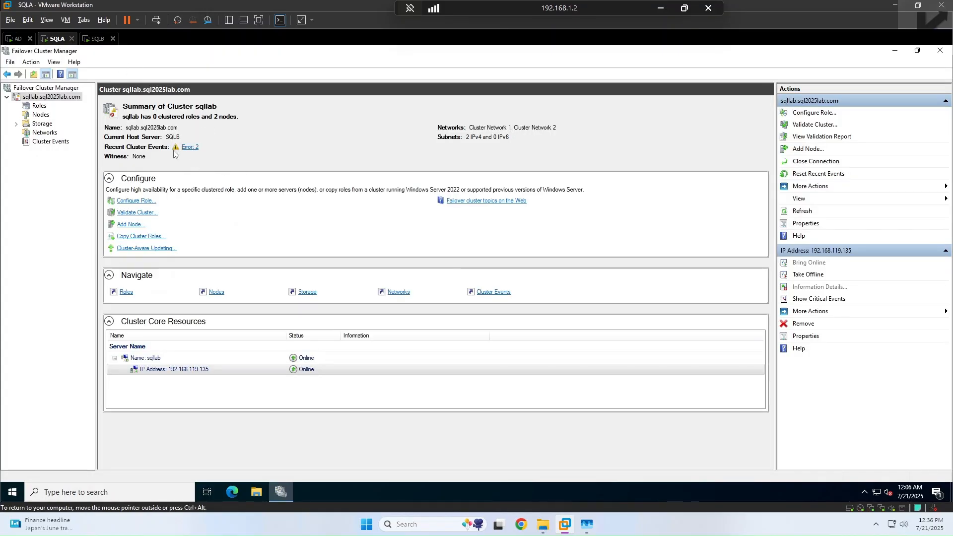
{"action": "left_click", "coordinate": [189, 147]}
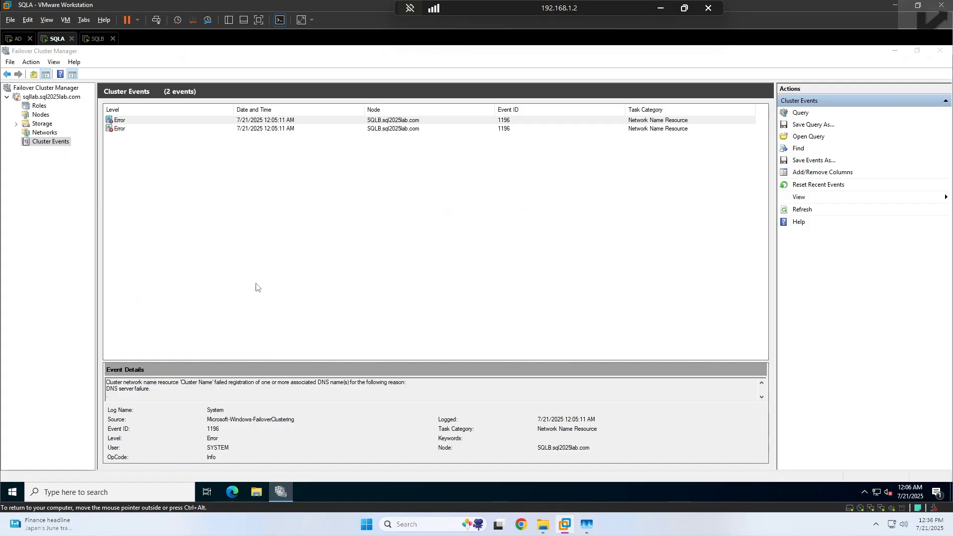
{"action": "left_click", "coordinate": [133, 130]}
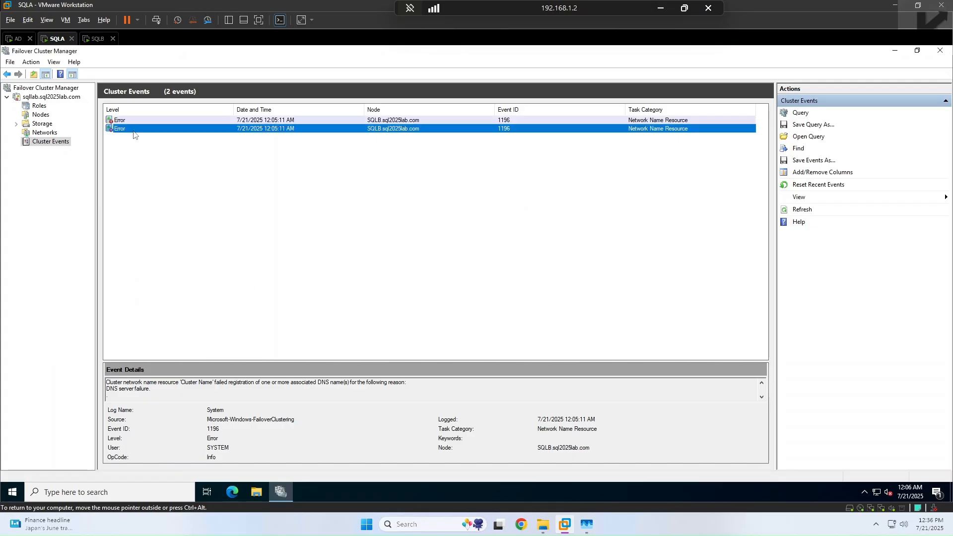
{"action": "left_click_drag", "start_coordinate": [180, 382], "coordinate": [152, 388]}
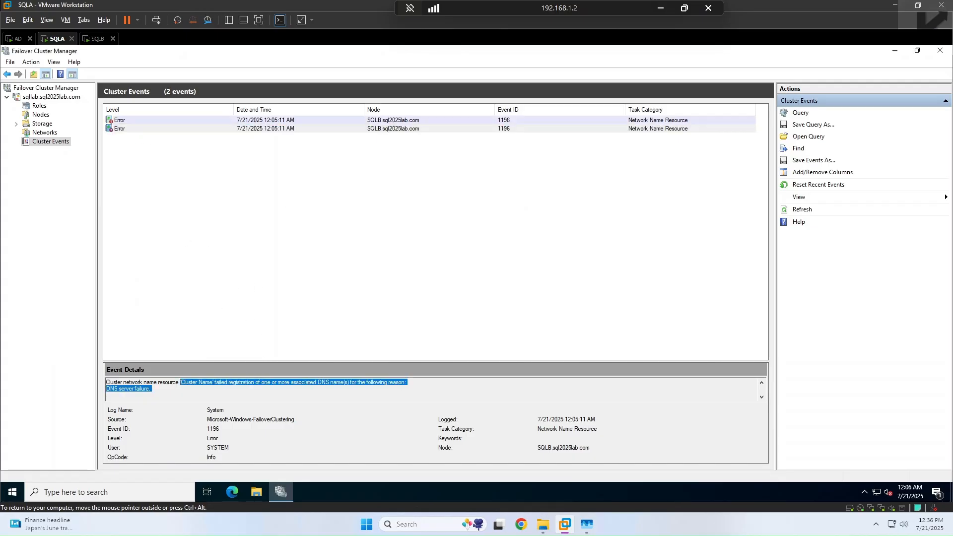
{"action": "left_click_drag", "start_coordinate": [229, 382], "coordinate": [152, 389]}
Step: Check the cluster's Roles, Nodes and Storage, then show More Actions for sqllab
{"action": "left_click", "coordinate": [39, 106]}
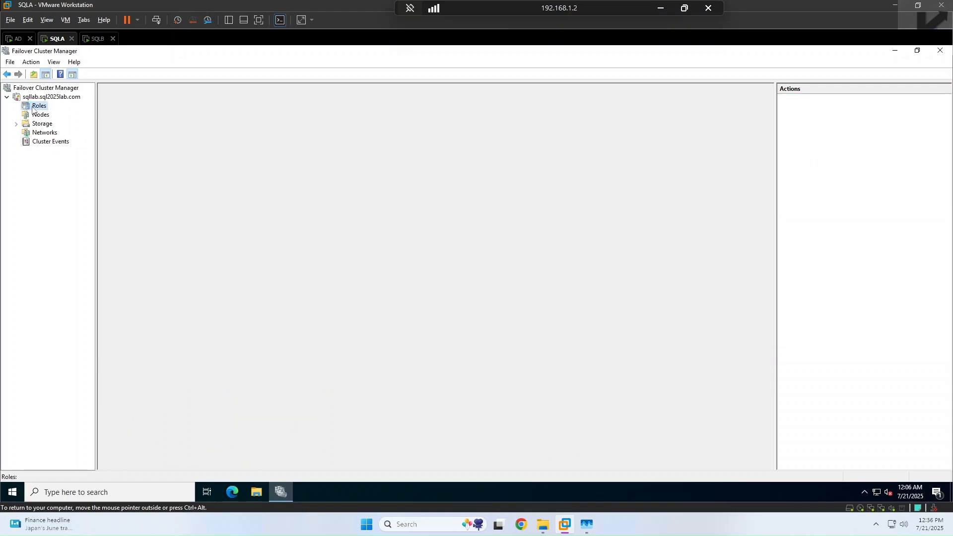
{"action": "left_click", "coordinate": [35, 115]}
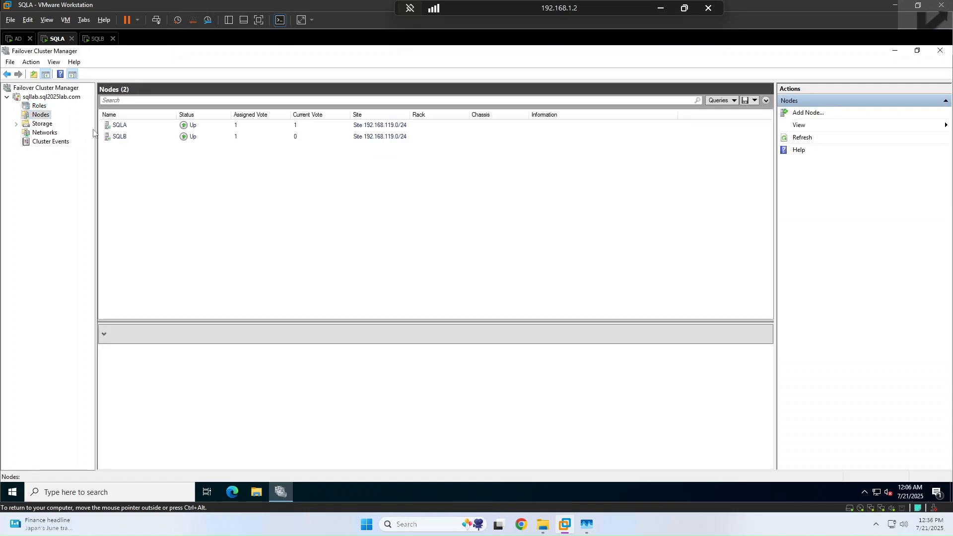
{"action": "left_click", "coordinate": [16, 124]}
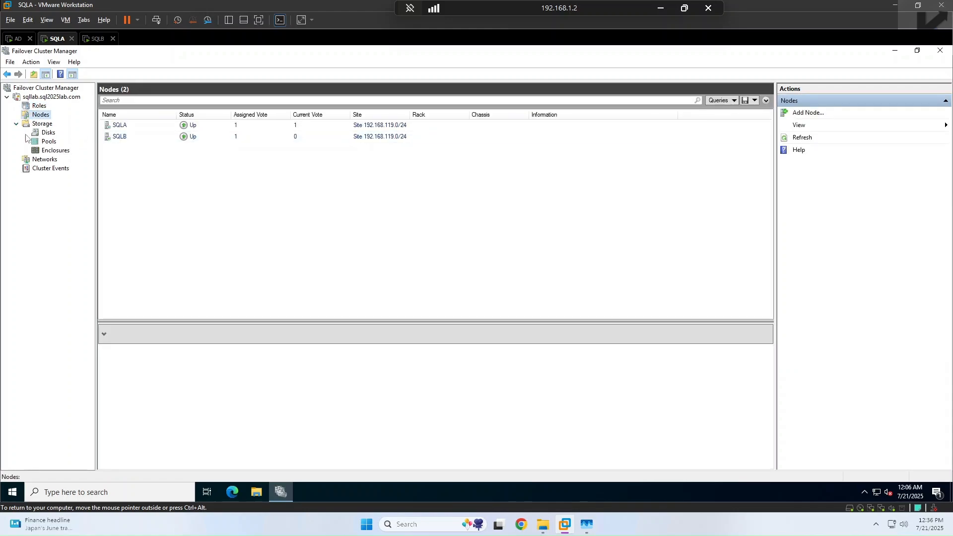
{"action": "left_click", "coordinate": [41, 97]}
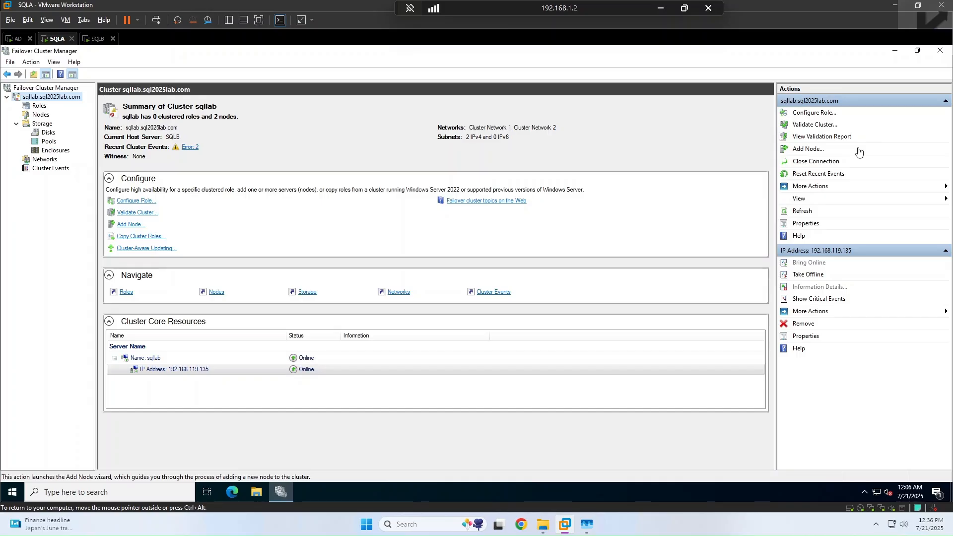
{"action": "left_click", "coordinate": [809, 191]}
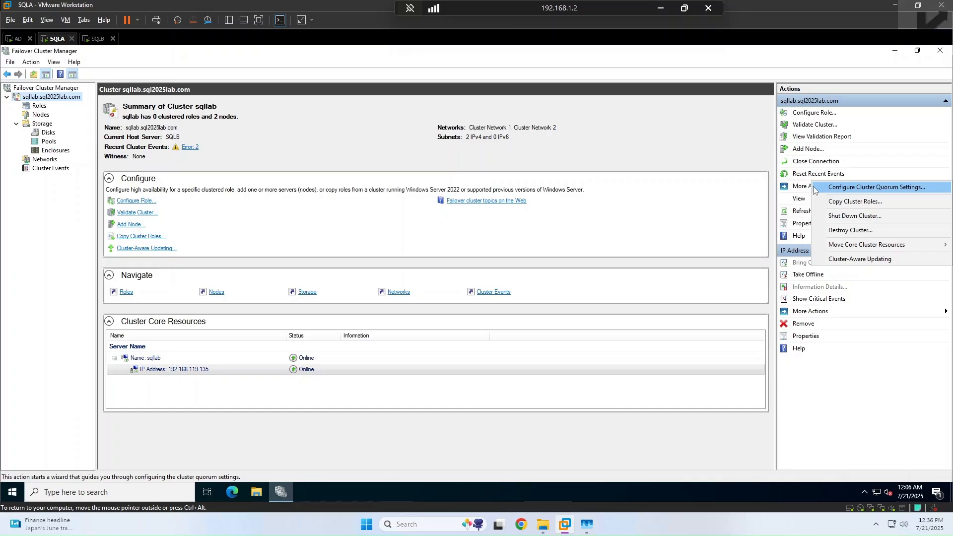
Step: In the quorum wizard, choose to select the quorum witness and pick a file share witness
{"action": "left_click", "coordinate": [845, 192]}
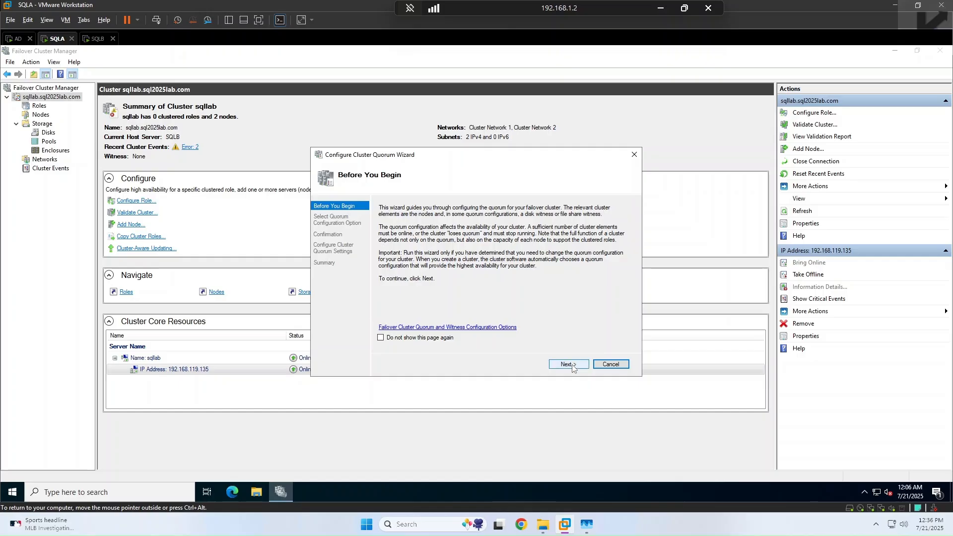
{"action": "left_click", "coordinate": [569, 364]}
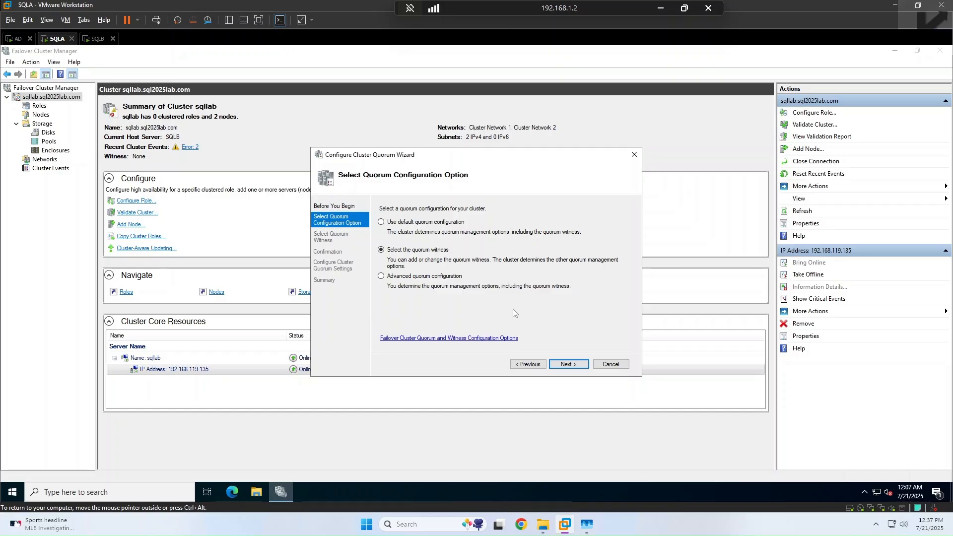
{"action": "left_click", "coordinate": [415, 226]}
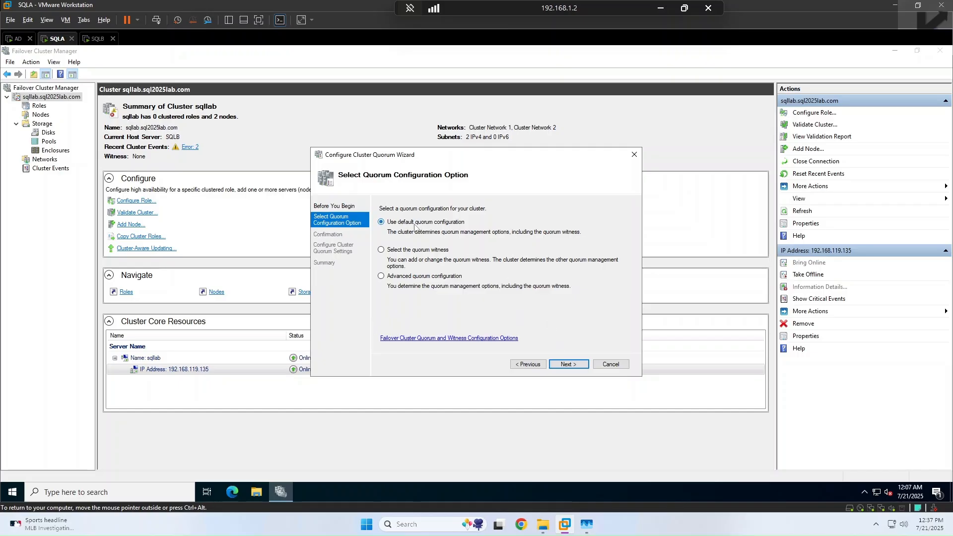
{"action": "left_click", "coordinate": [415, 250]}
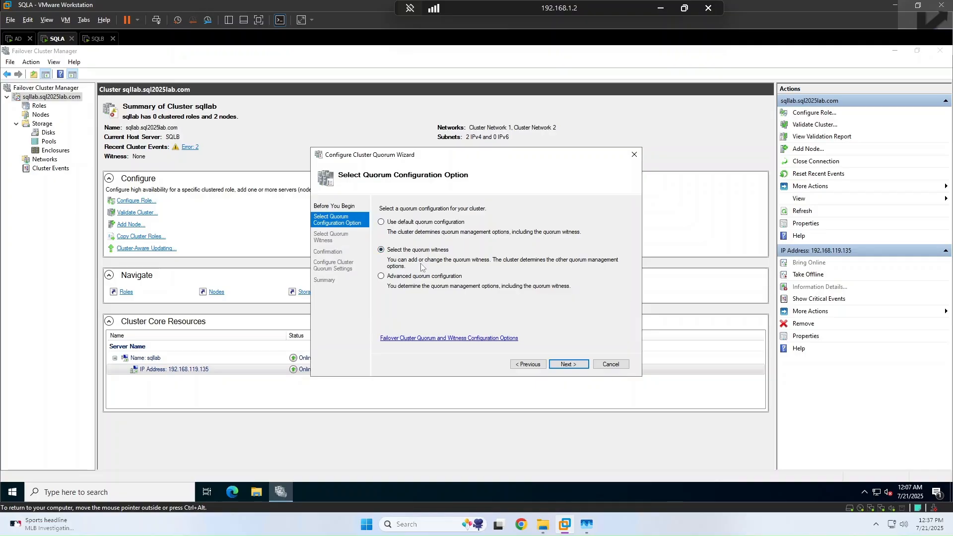
{"action": "left_click", "coordinate": [564, 365]}
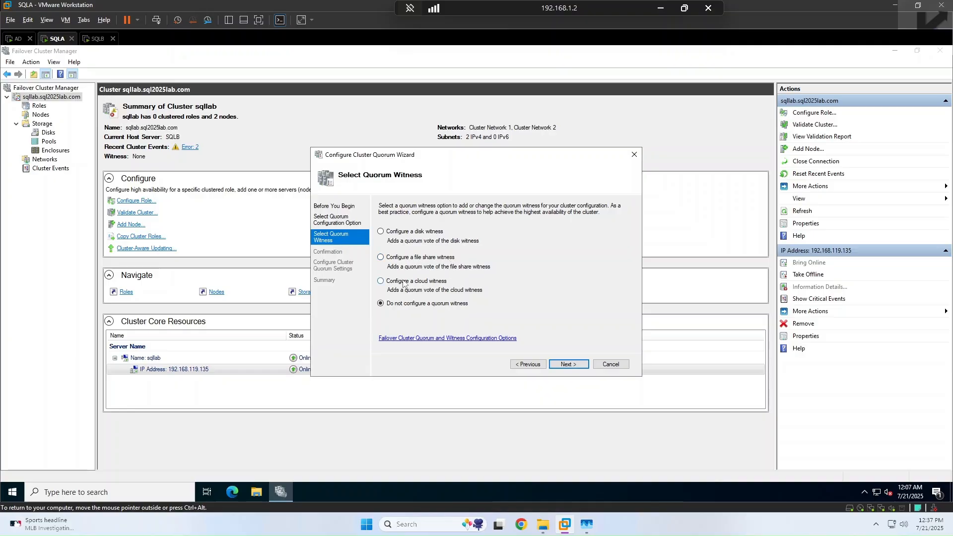
{"action": "left_click", "coordinate": [417, 258]}
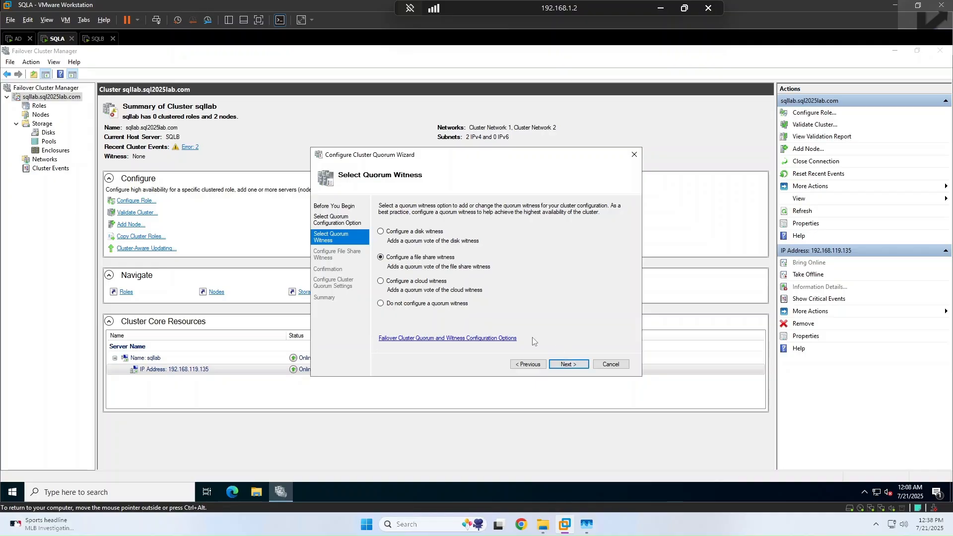
{"action": "left_click", "coordinate": [567, 364]}
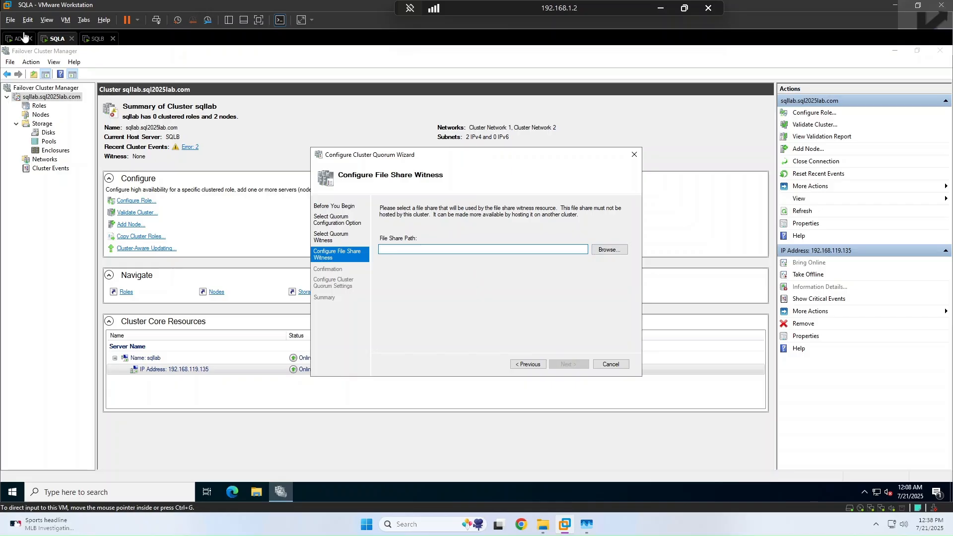
Step: On the AD server, create a new folder named QDrive at the root of drive C
{"action": "left_click", "coordinate": [18, 38]}
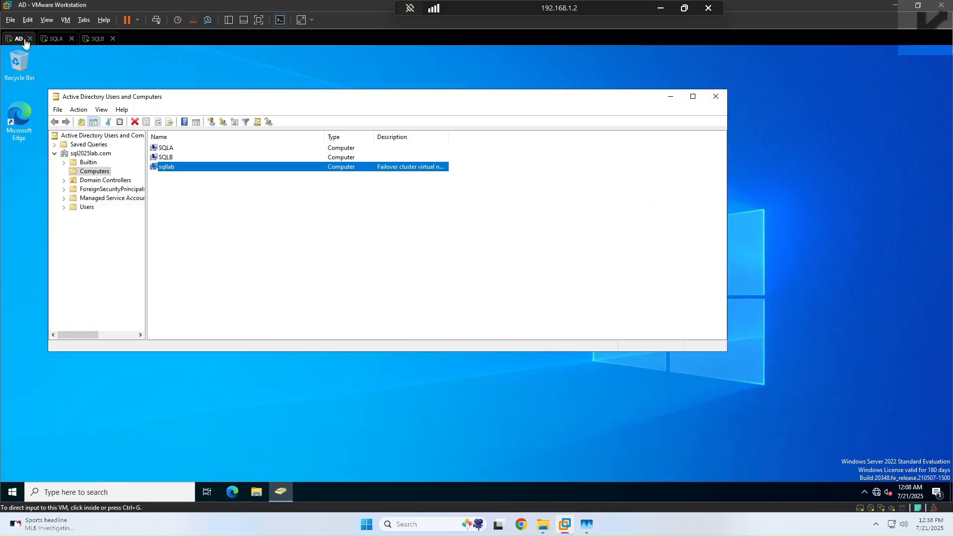
{"action": "left_click", "coordinate": [255, 491]}
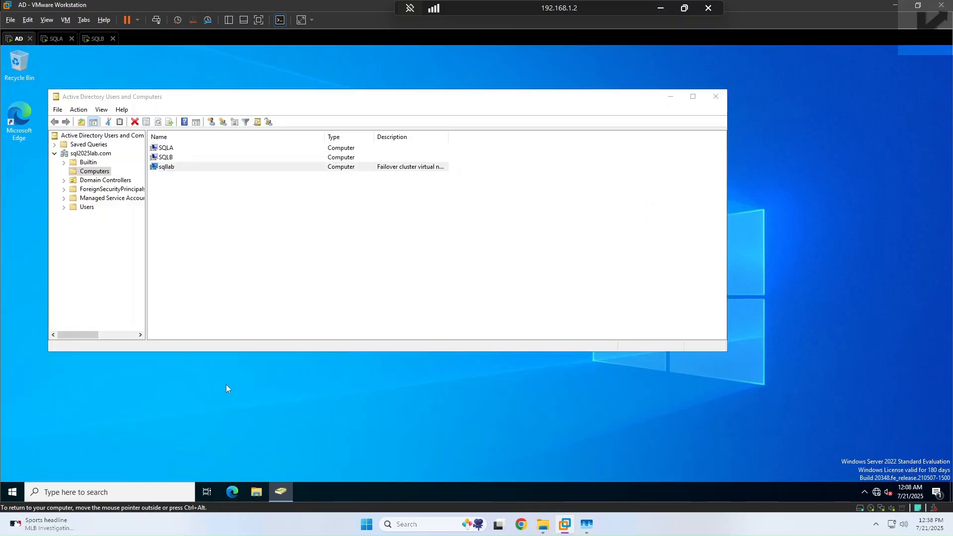
{"action": "left_click", "coordinate": [235, 257]}
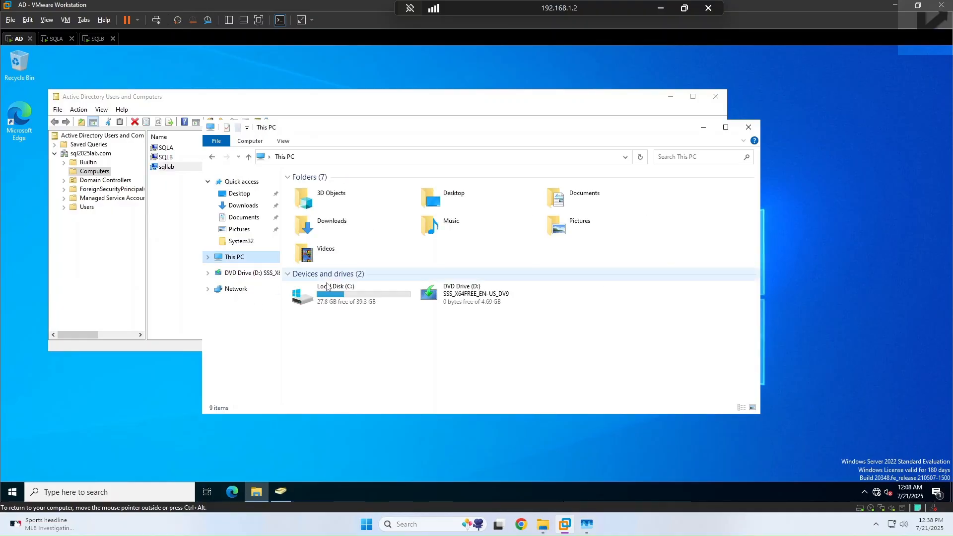
{"action": "double_click", "coordinate": [336, 308]}
{"action": "right_click", "coordinate": [321, 312]}
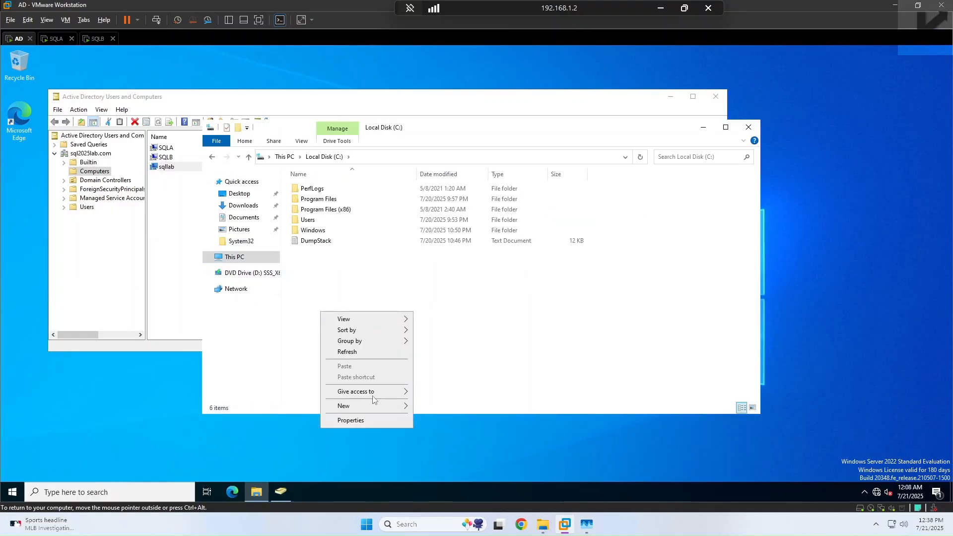
{"action": "mouse_move", "coordinate": [394, 406]}
{"action": "left_click", "coordinate": [436, 407]}
{"action": "type", "text": "QDrive"}
{"action": "key", "text": "Return"}
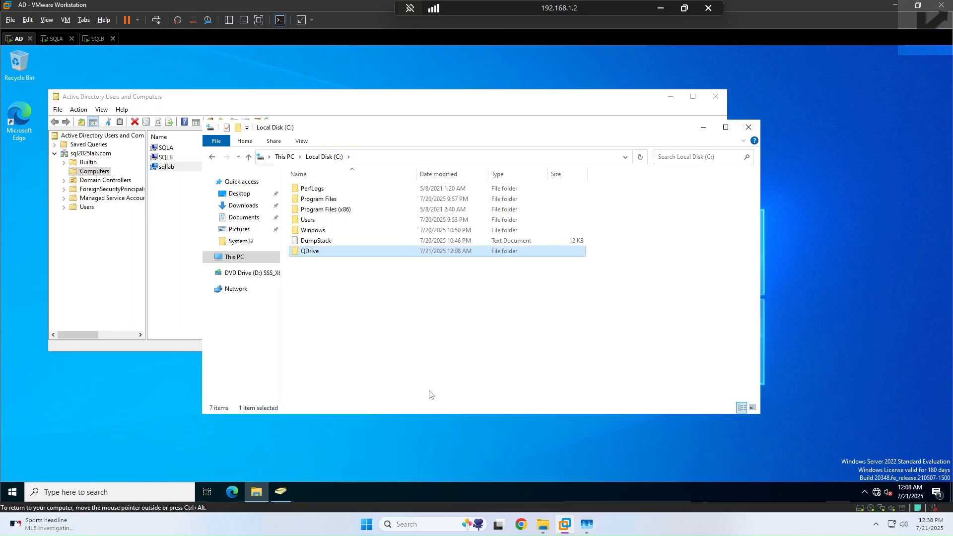
Step: Start sharing QDrive and add the sql dba account found through the directory search
{"action": "right_click", "coordinate": [315, 254]}
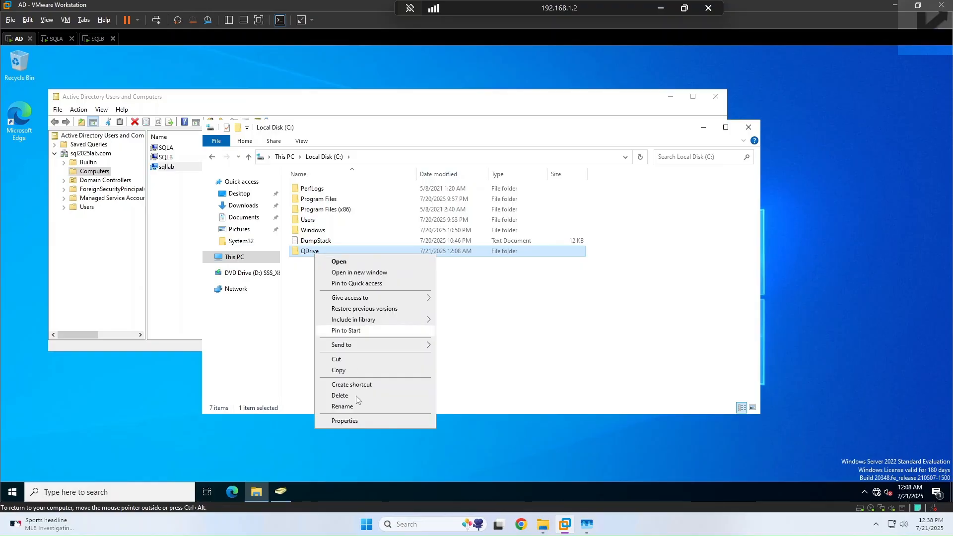
{"action": "left_click", "coordinate": [345, 421]}
{"action": "left_click", "coordinate": [361, 262]}
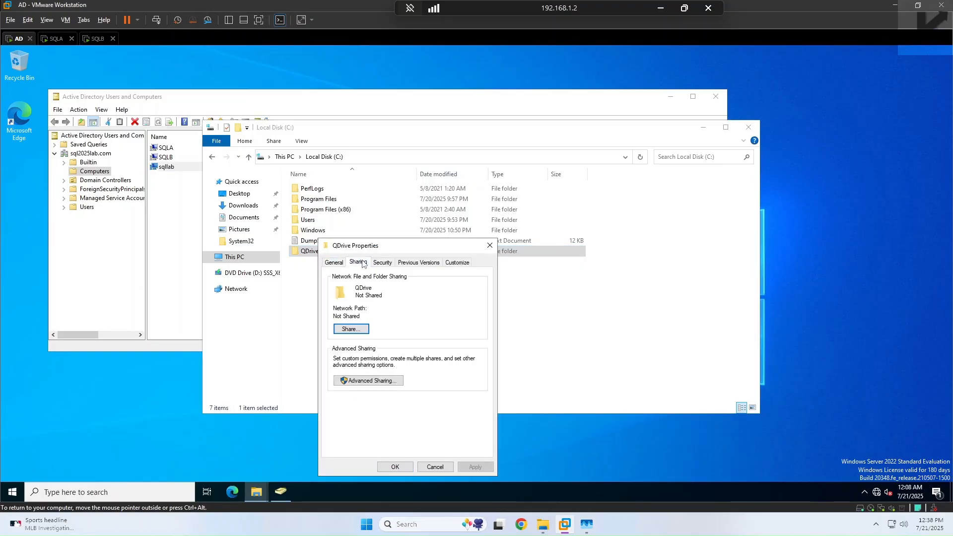
{"action": "left_click", "coordinate": [352, 329]}
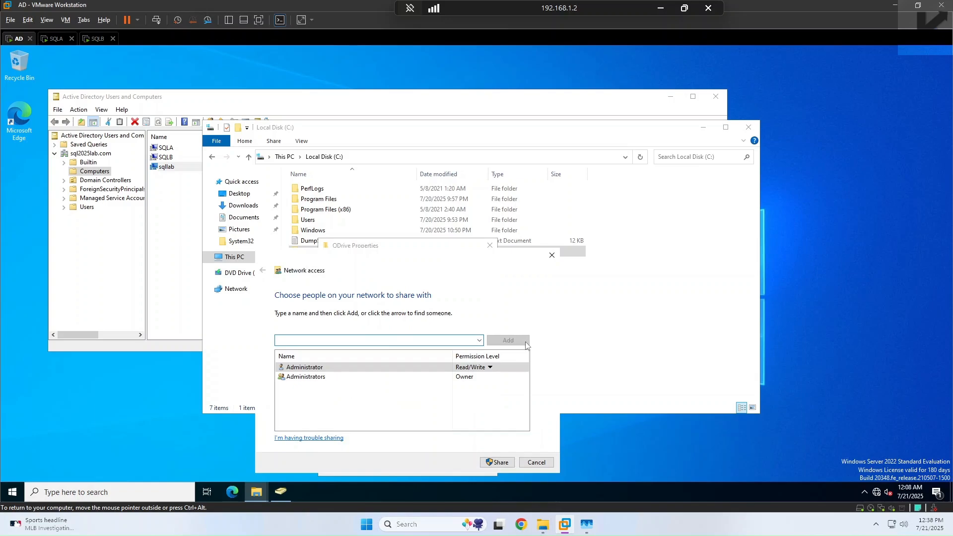
{"action": "left_click", "coordinate": [479, 340]}
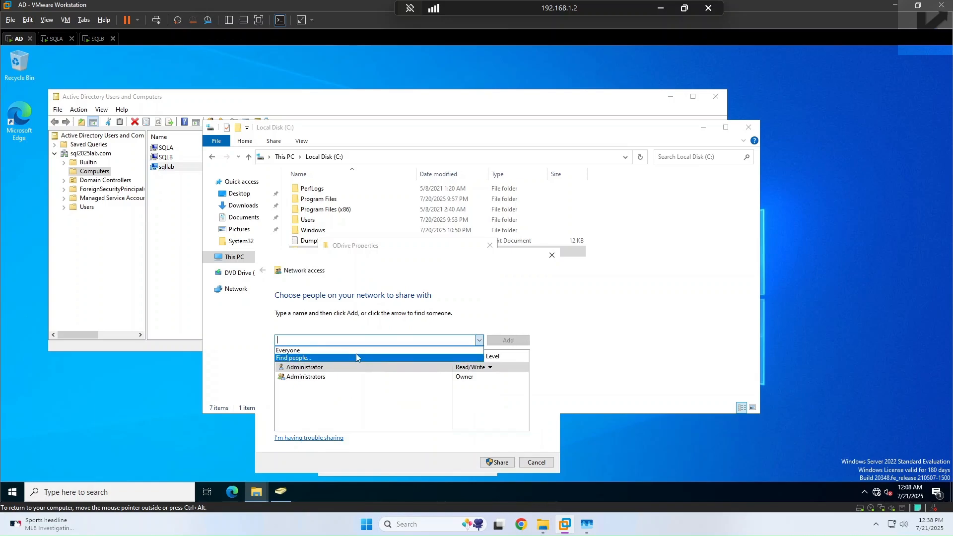
{"action": "left_click", "coordinate": [362, 358]}
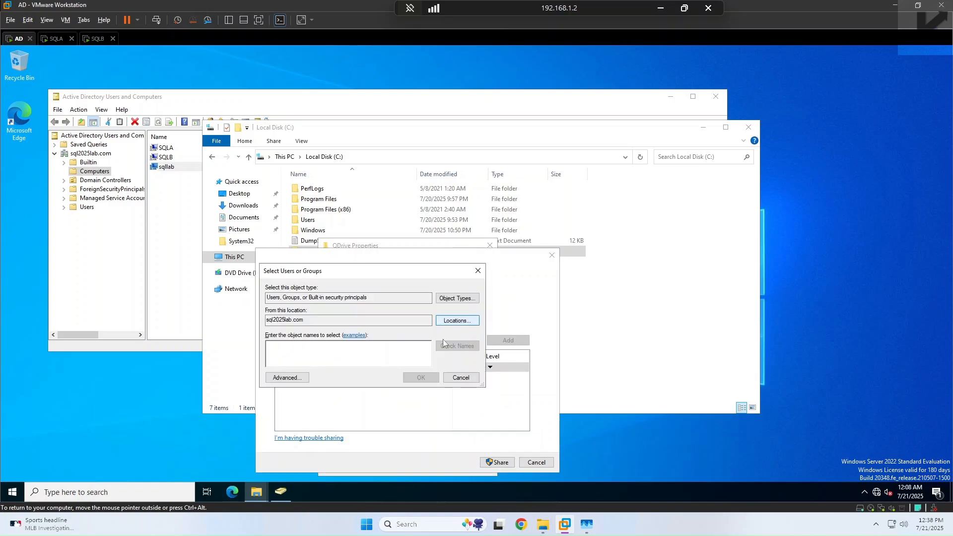
{"action": "left_click", "coordinate": [298, 378]}
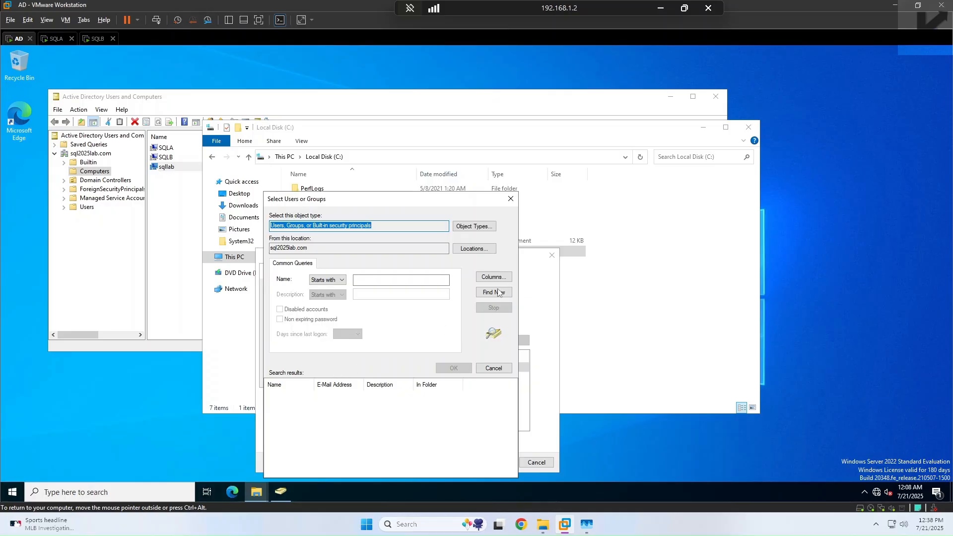
{"action": "left_click", "coordinate": [501, 291]}
{"action": "scroll", "coordinate": [282, 462], "scroll_direction": "down", "scroll_amount": 5}
{"action": "scroll", "coordinate": [282, 461], "scroll_direction": "down", "scroll_amount": 9}
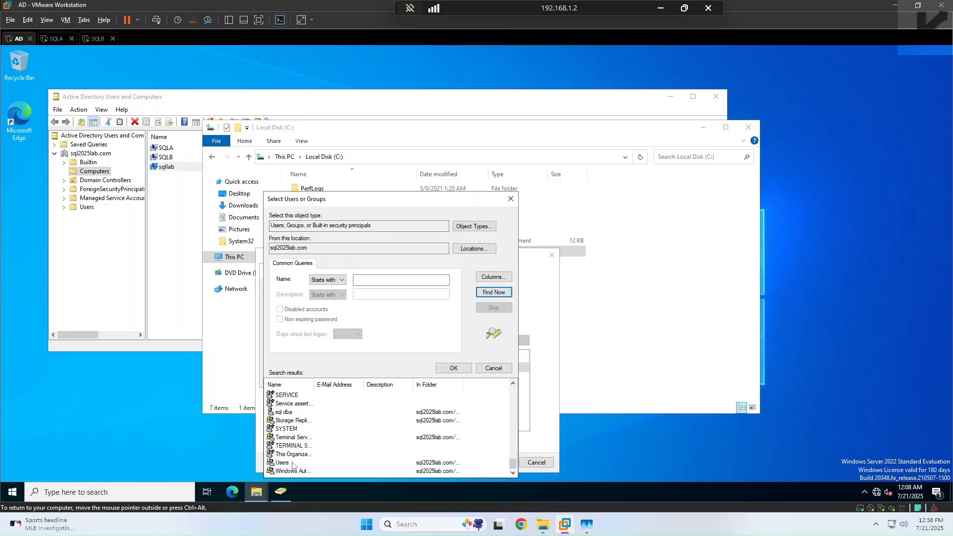
{"action": "left_click", "coordinate": [285, 413]}
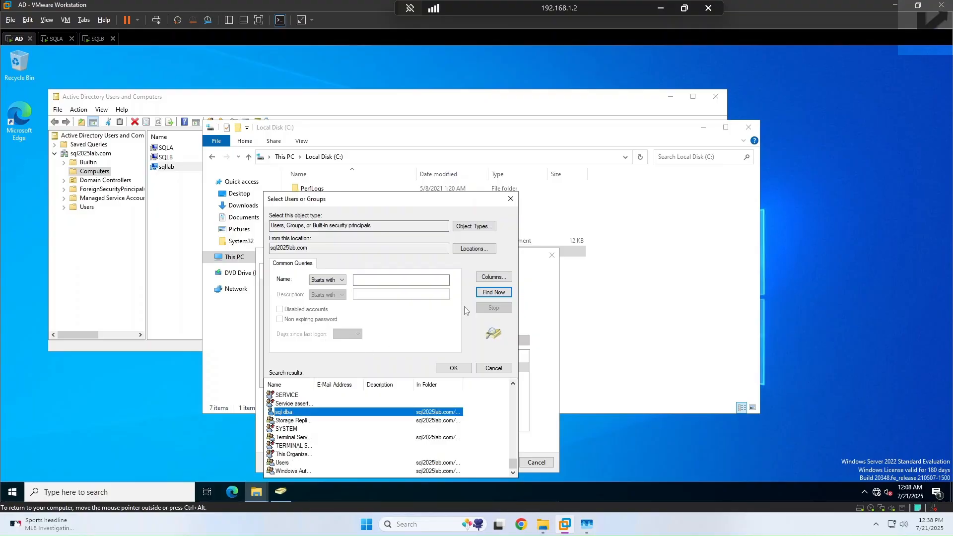
{"action": "left_click", "coordinate": [453, 368]}
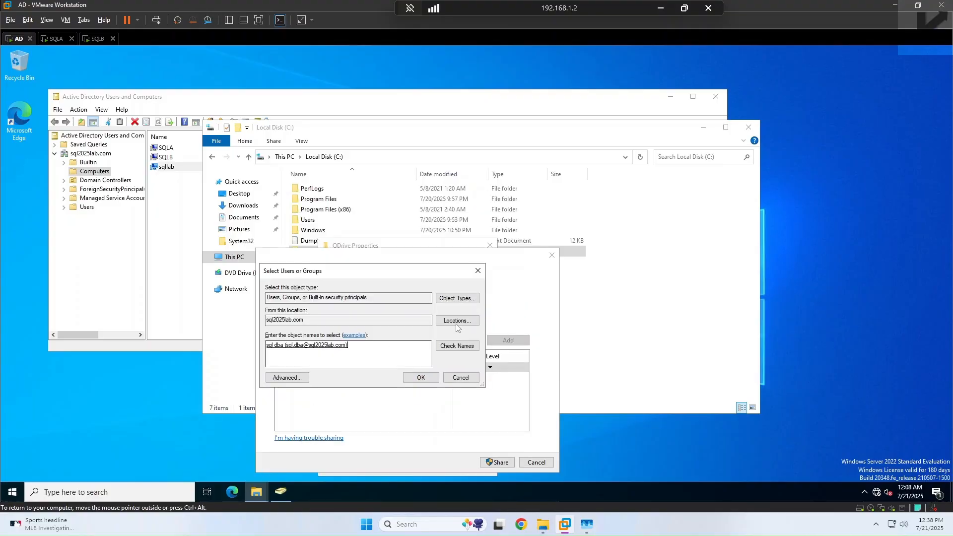
{"action": "left_click", "coordinate": [421, 378]}
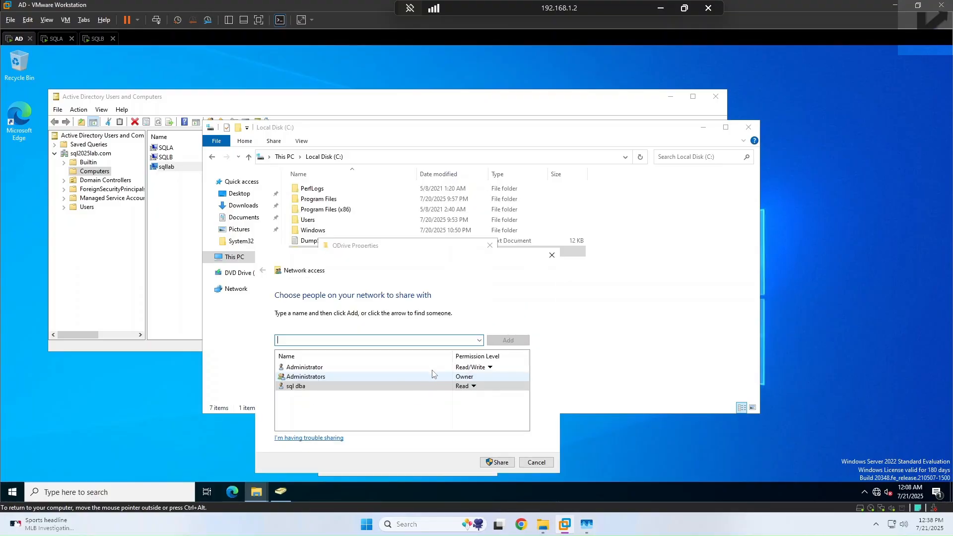
Step: Add Everyone to the access list and share QDrive as \\ACTIVEDIR\QDrive
{"action": "left_click", "coordinate": [480, 341]}
{"action": "left_click", "coordinate": [370, 349]}
{"action": "left_click", "coordinate": [511, 342]}
{"action": "left_click", "coordinate": [486, 462]}
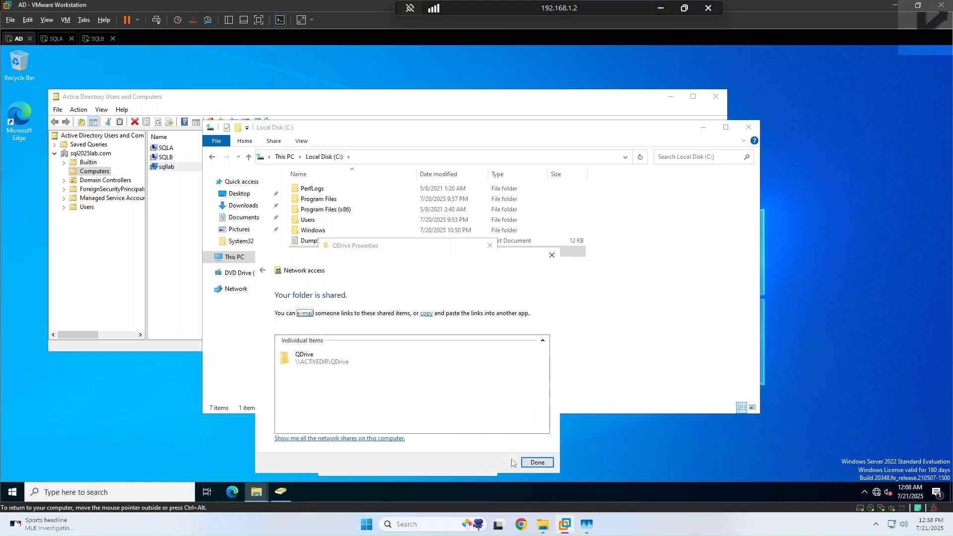
{"action": "left_click", "coordinate": [537, 462]}
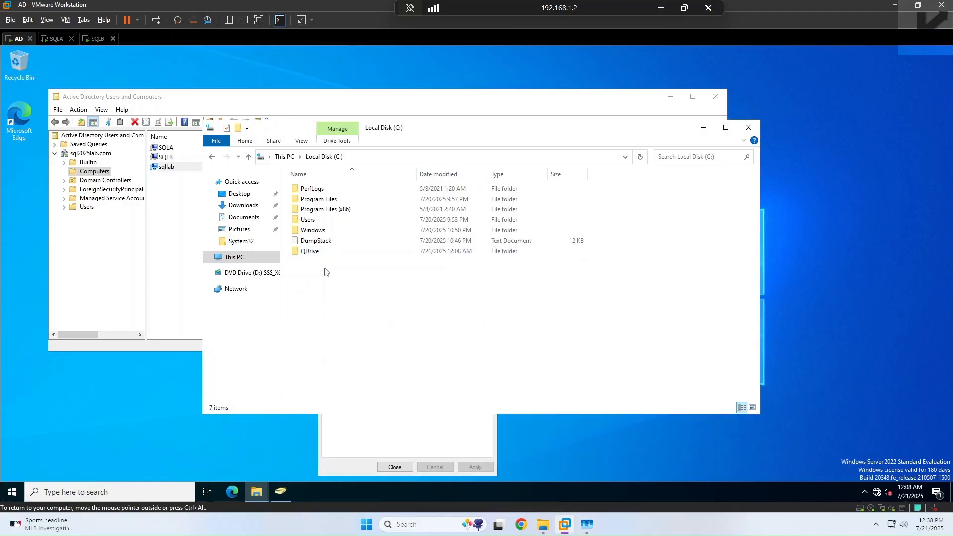
Step: Give Everyone Read/Write on the QDrive share, close its properties, and minimize File Explorer
{"action": "right_click", "coordinate": [313, 251]}
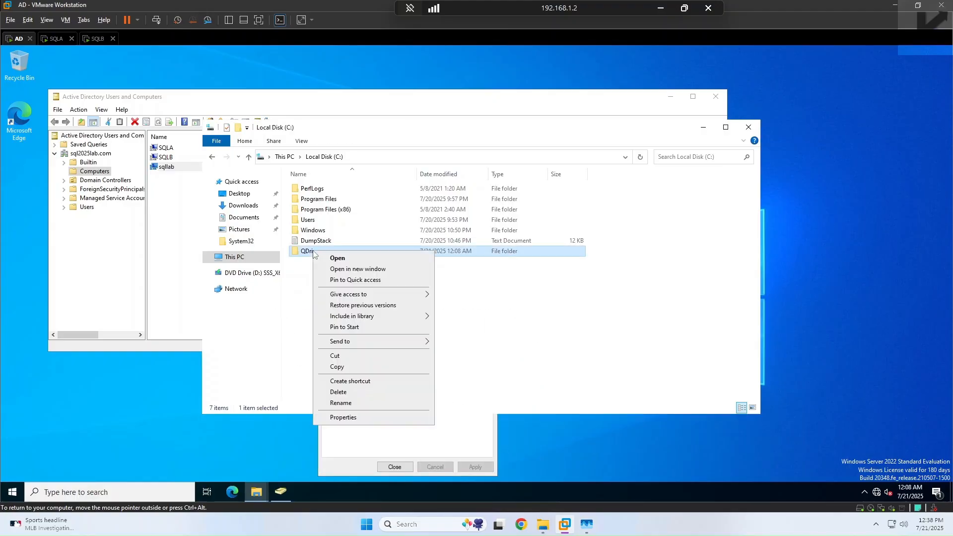
{"action": "left_click", "coordinate": [349, 418]}
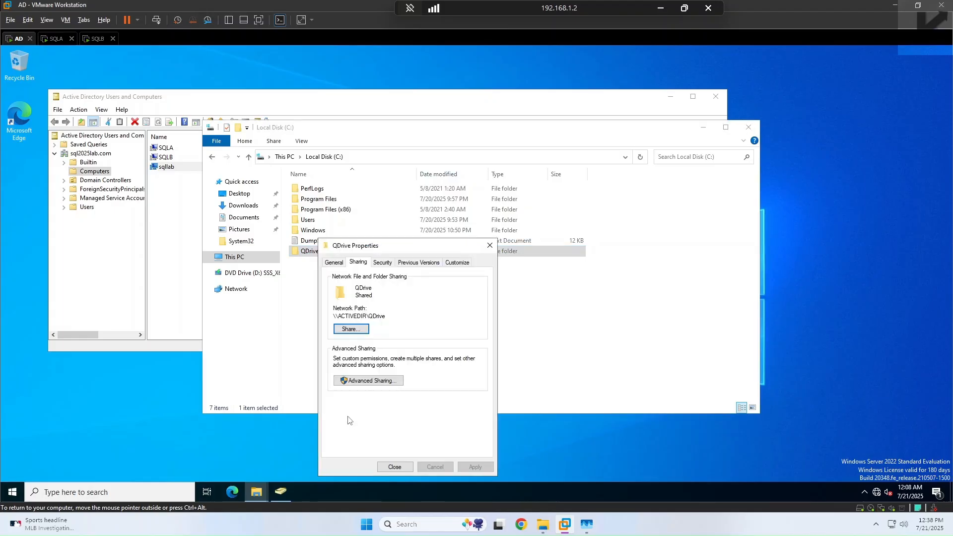
{"action": "left_click", "coordinate": [349, 330]}
{"action": "left_click", "coordinate": [474, 396]}
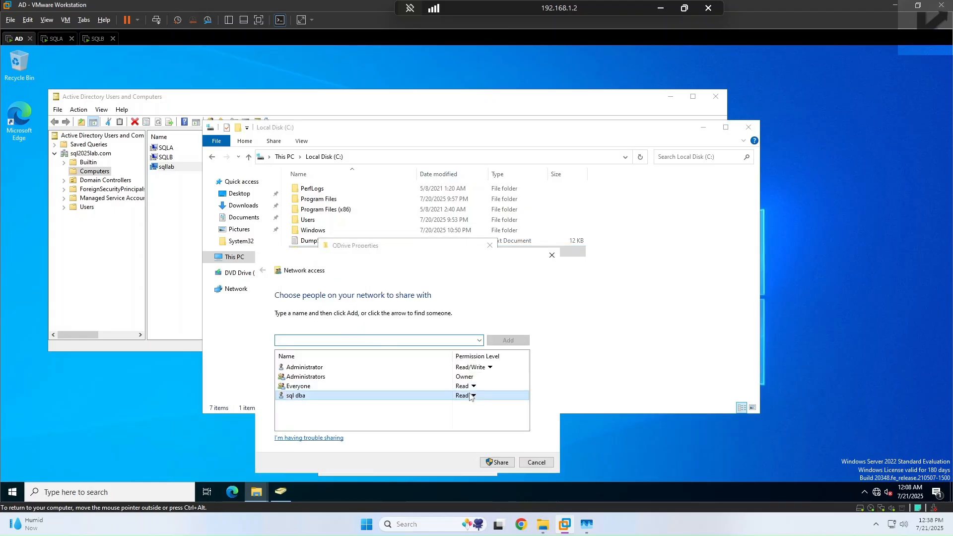
{"action": "left_click", "coordinate": [474, 388]}
{"action": "left_click", "coordinate": [473, 390]}
{"action": "left_click", "coordinate": [473, 389]}
{"action": "left_click", "coordinate": [505, 400]}
{"action": "left_click", "coordinate": [497, 462]}
{"action": "left_click", "coordinate": [548, 465]}
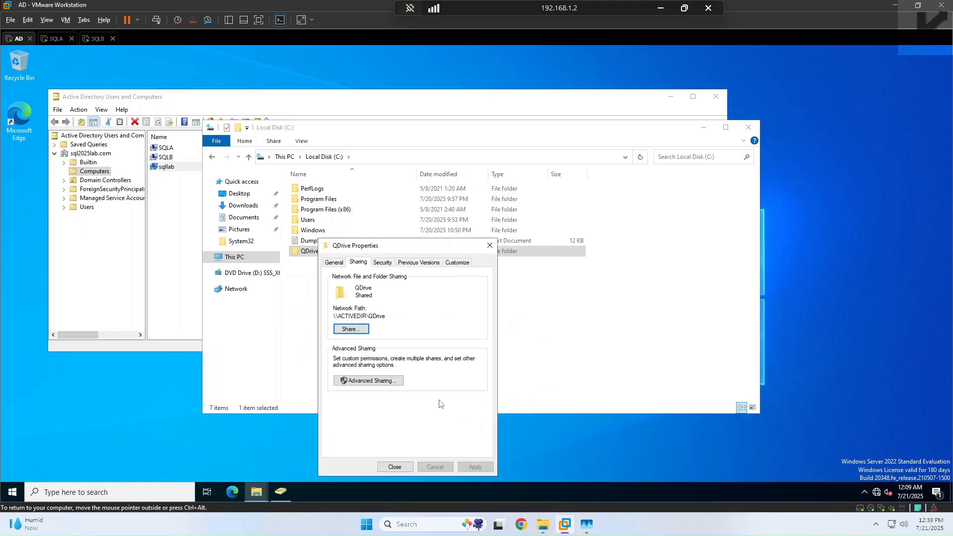
{"action": "left_click", "coordinate": [396, 467]}
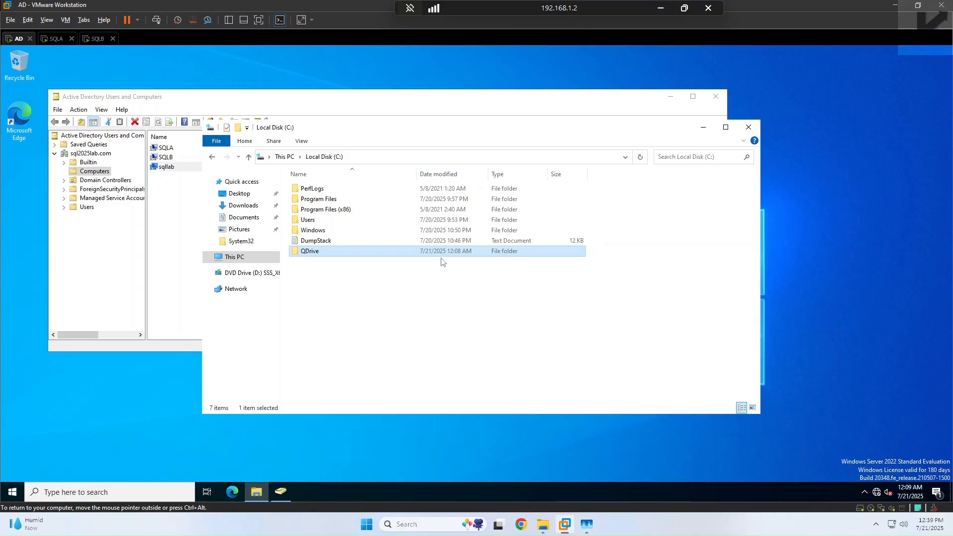
{"action": "left_click", "coordinate": [703, 128]}
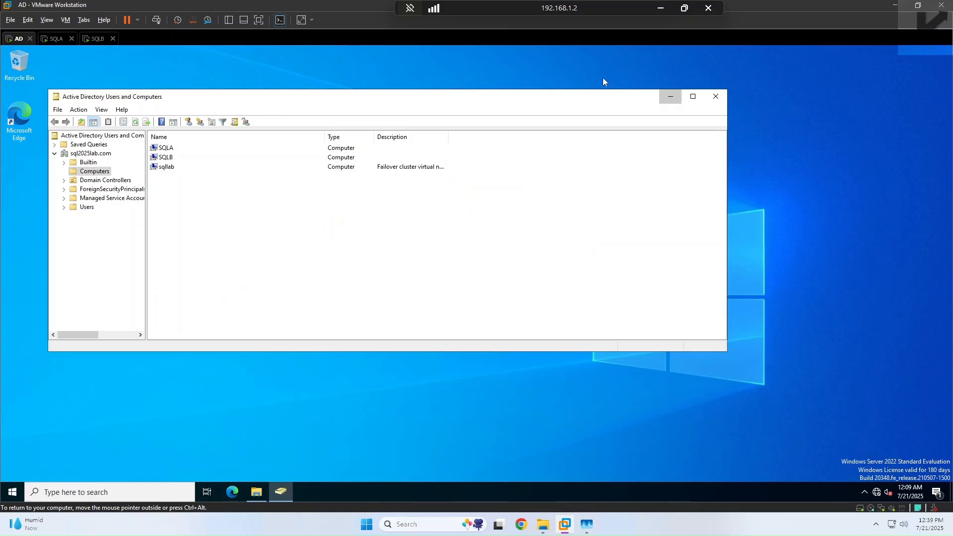
Step: Back on SQLA, browse for the witness share's server and choose ACTIVEDIR
{"action": "left_click", "coordinate": [667, 96]}
{"action": "left_click", "coordinate": [53, 38]}
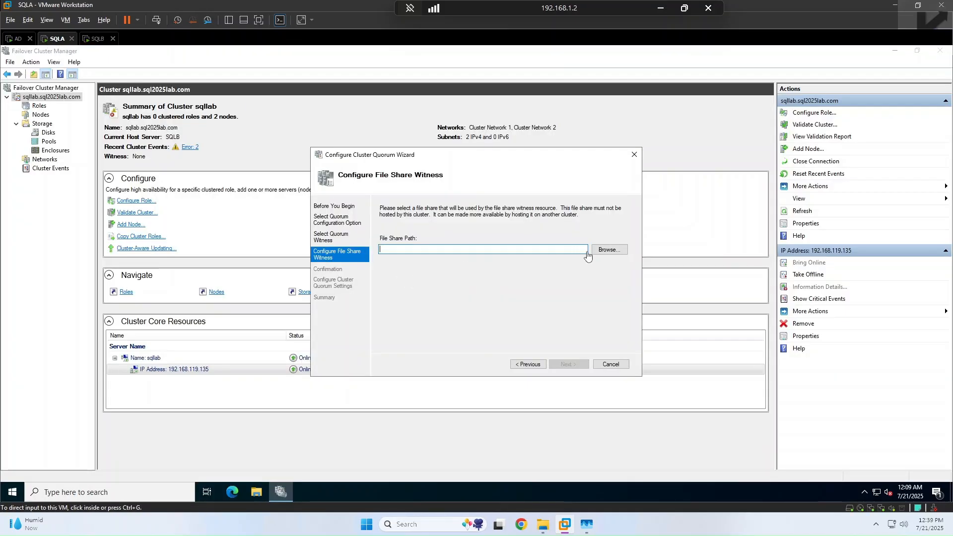
{"action": "left_click", "coordinate": [611, 255]}
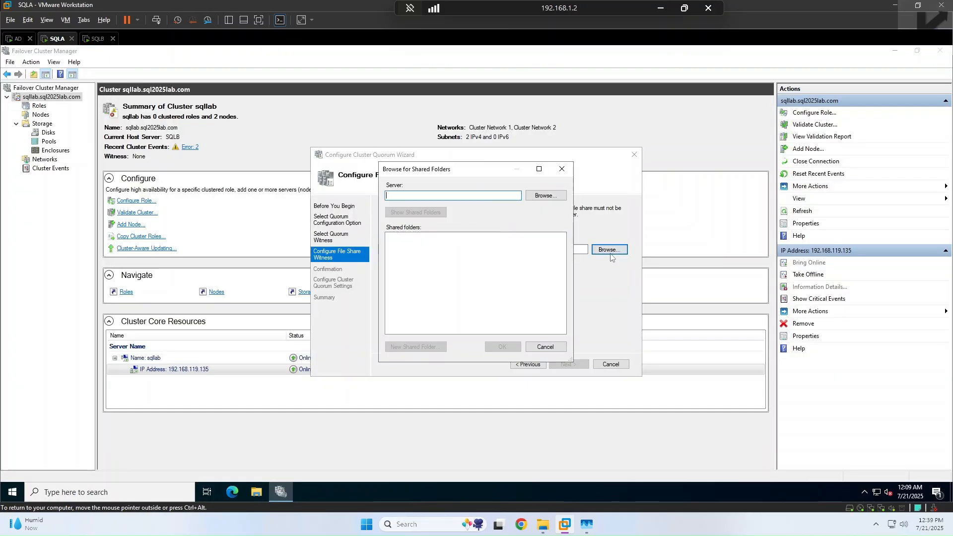
{"action": "left_click", "coordinate": [560, 194]}
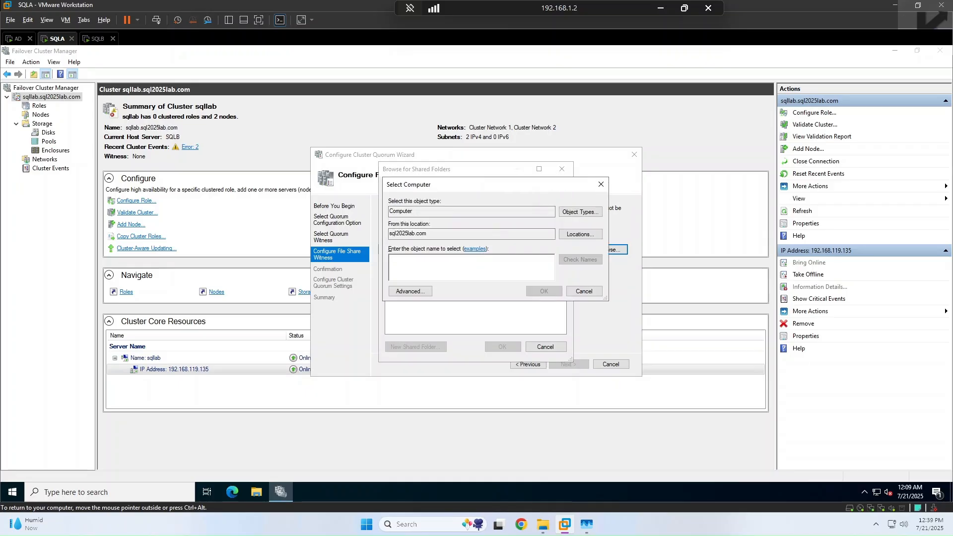
{"action": "left_click", "coordinate": [403, 291]}
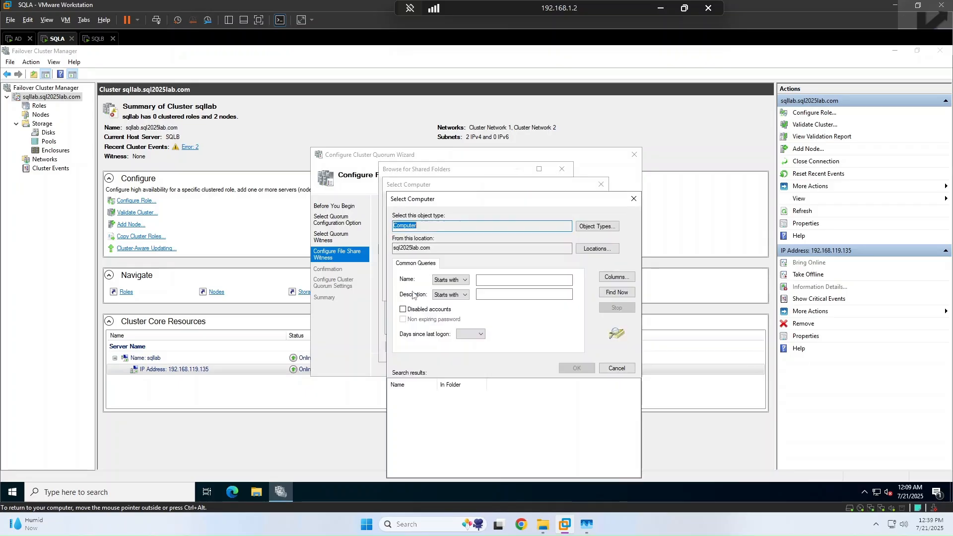
{"action": "left_click", "coordinate": [617, 292]}
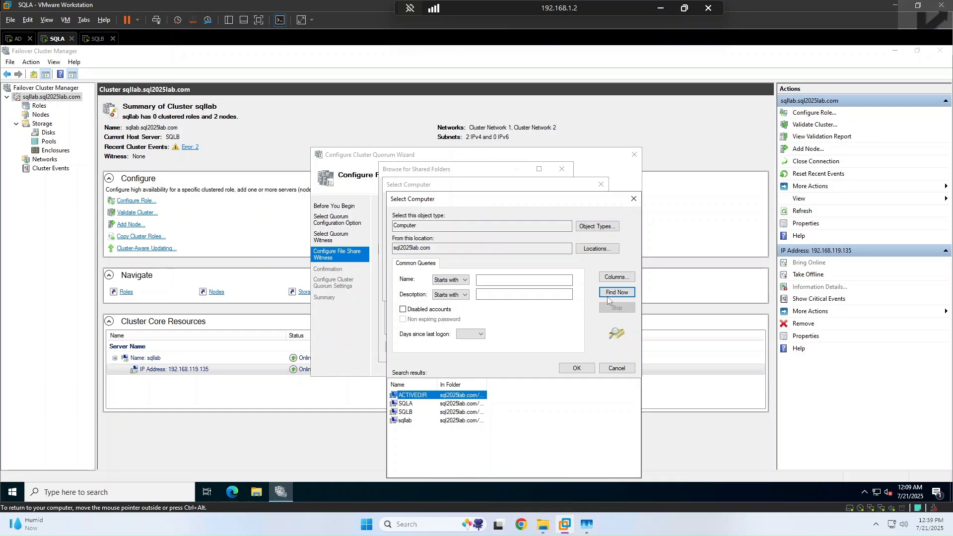
{"action": "left_click", "coordinate": [577, 368]}
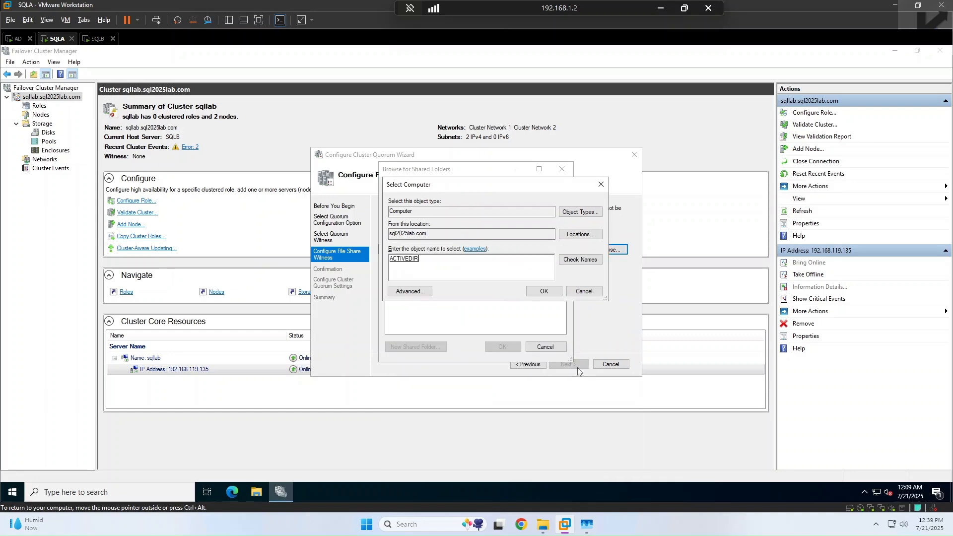
{"action": "left_click", "coordinate": [562, 292]}
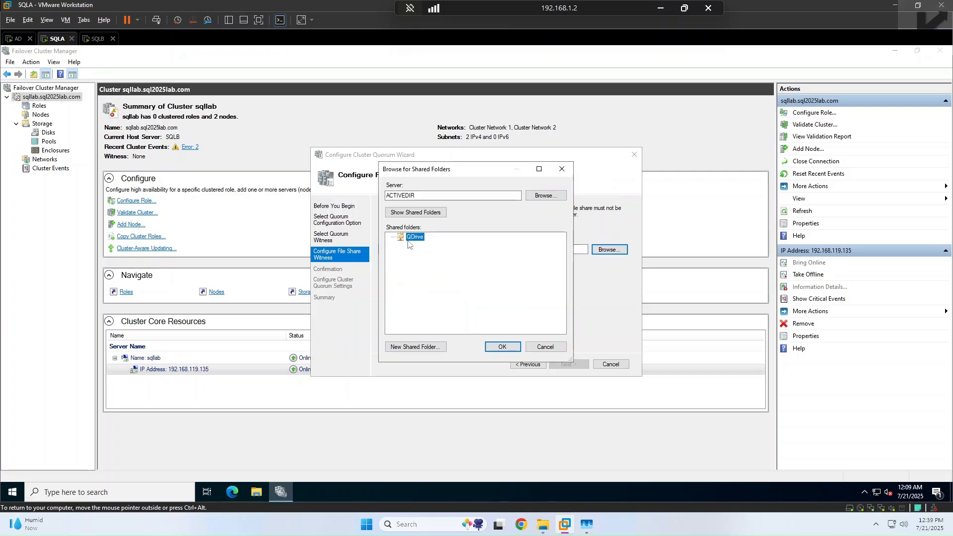
Step: Select QDrive and apply \\ACTIVEDIR\QDrive as the file share witness
{"action": "left_click", "coordinate": [499, 347]}
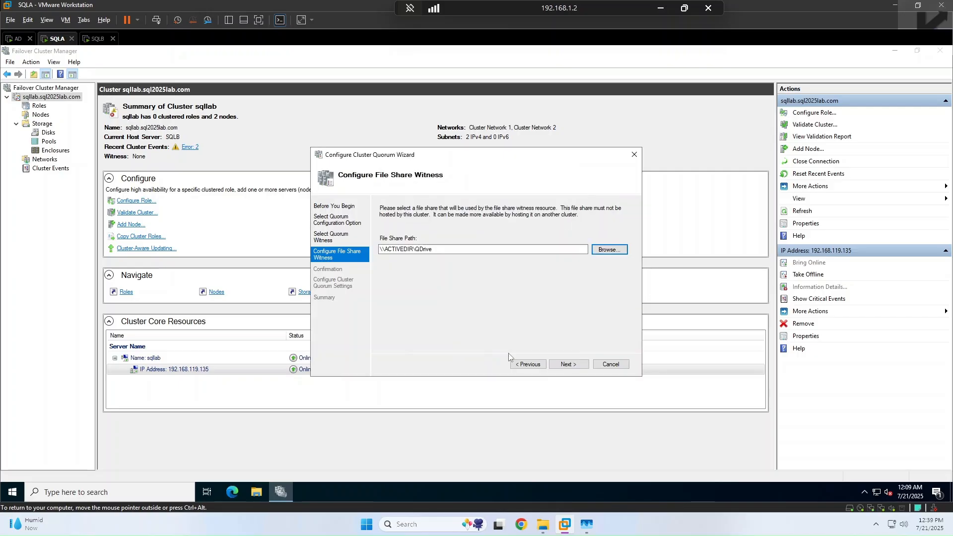
{"action": "left_click", "coordinate": [584, 365]}
{"action": "left_click", "coordinate": [580, 368]}
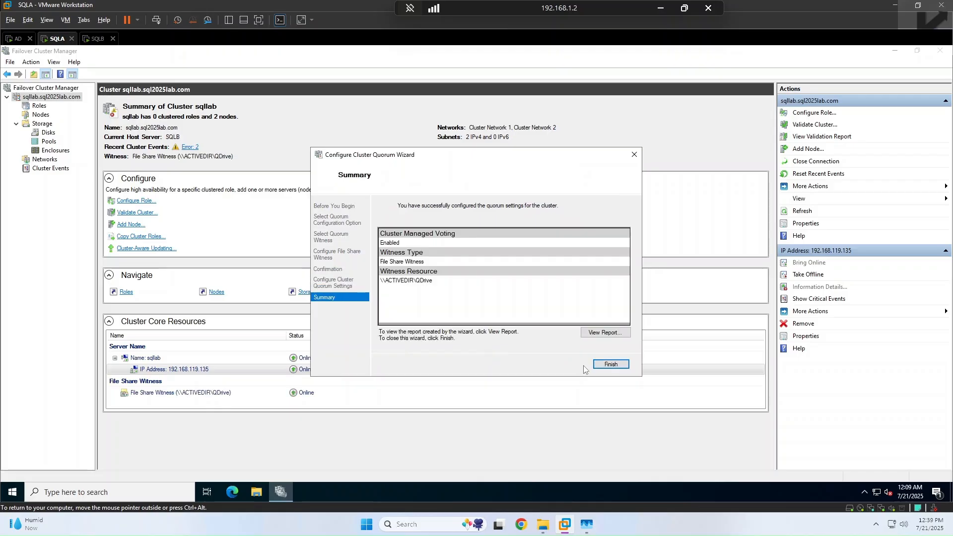
Step: Finish the quorum wizard and confirm SQLA and SQLB are Up with one vote each
{"action": "left_click", "coordinate": [603, 365]}
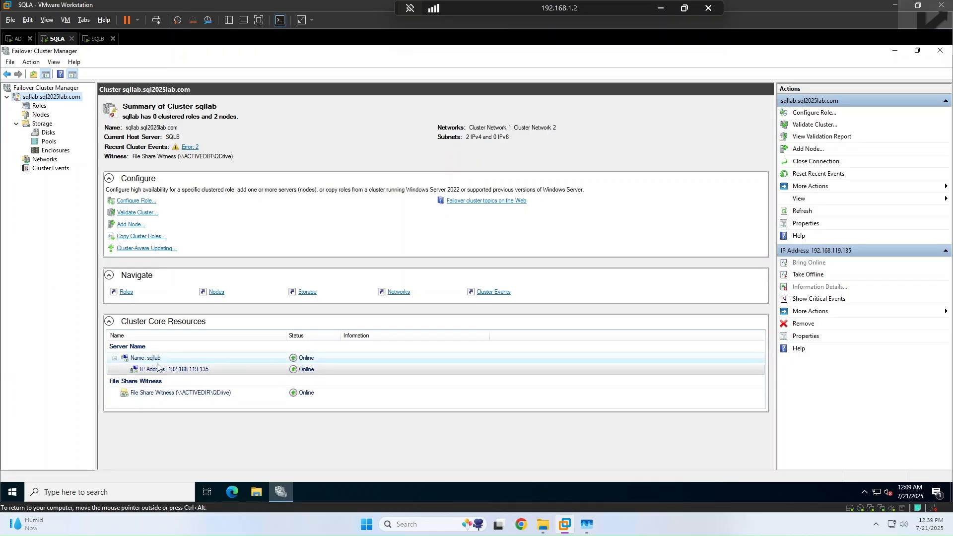
{"action": "left_click", "coordinate": [216, 292]}
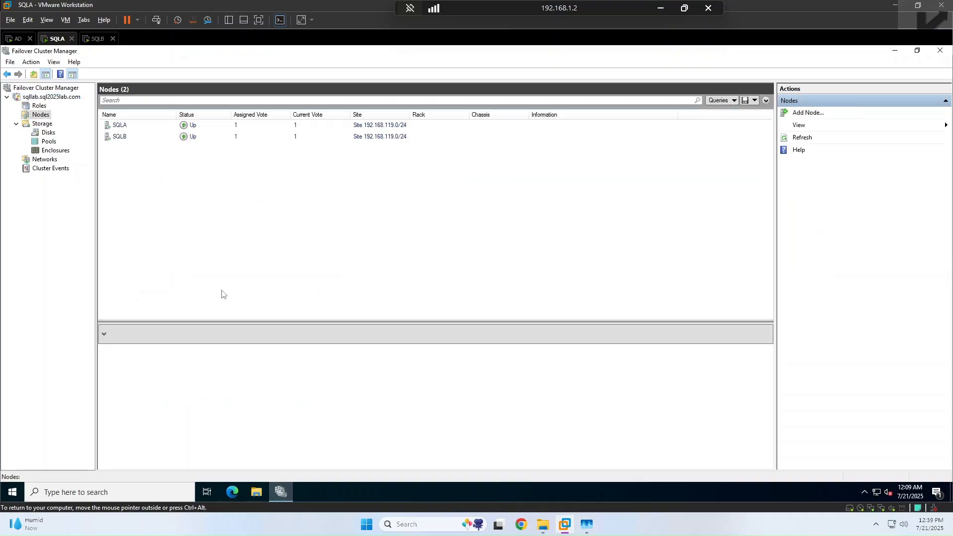
{"action": "left_click", "coordinate": [304, 129]}
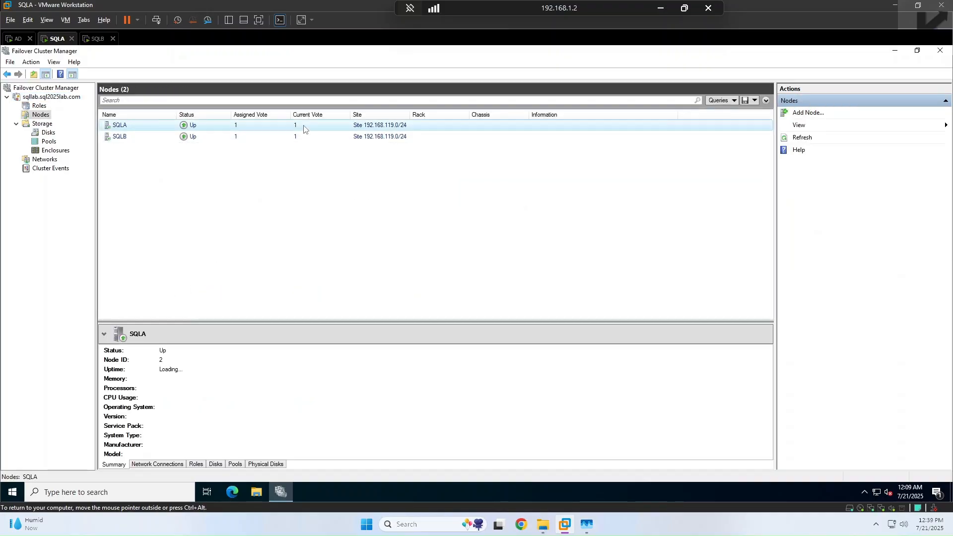
{"action": "left_click", "coordinate": [298, 138]}
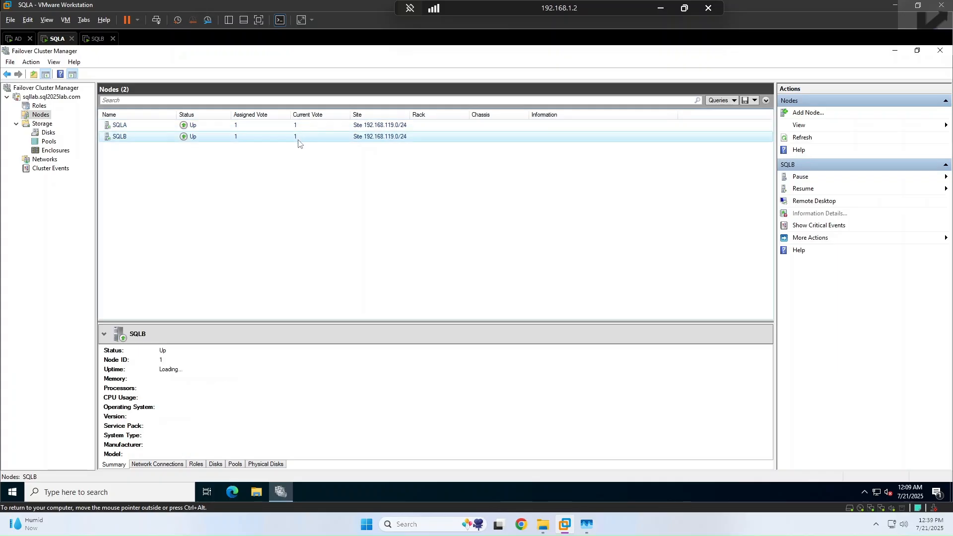